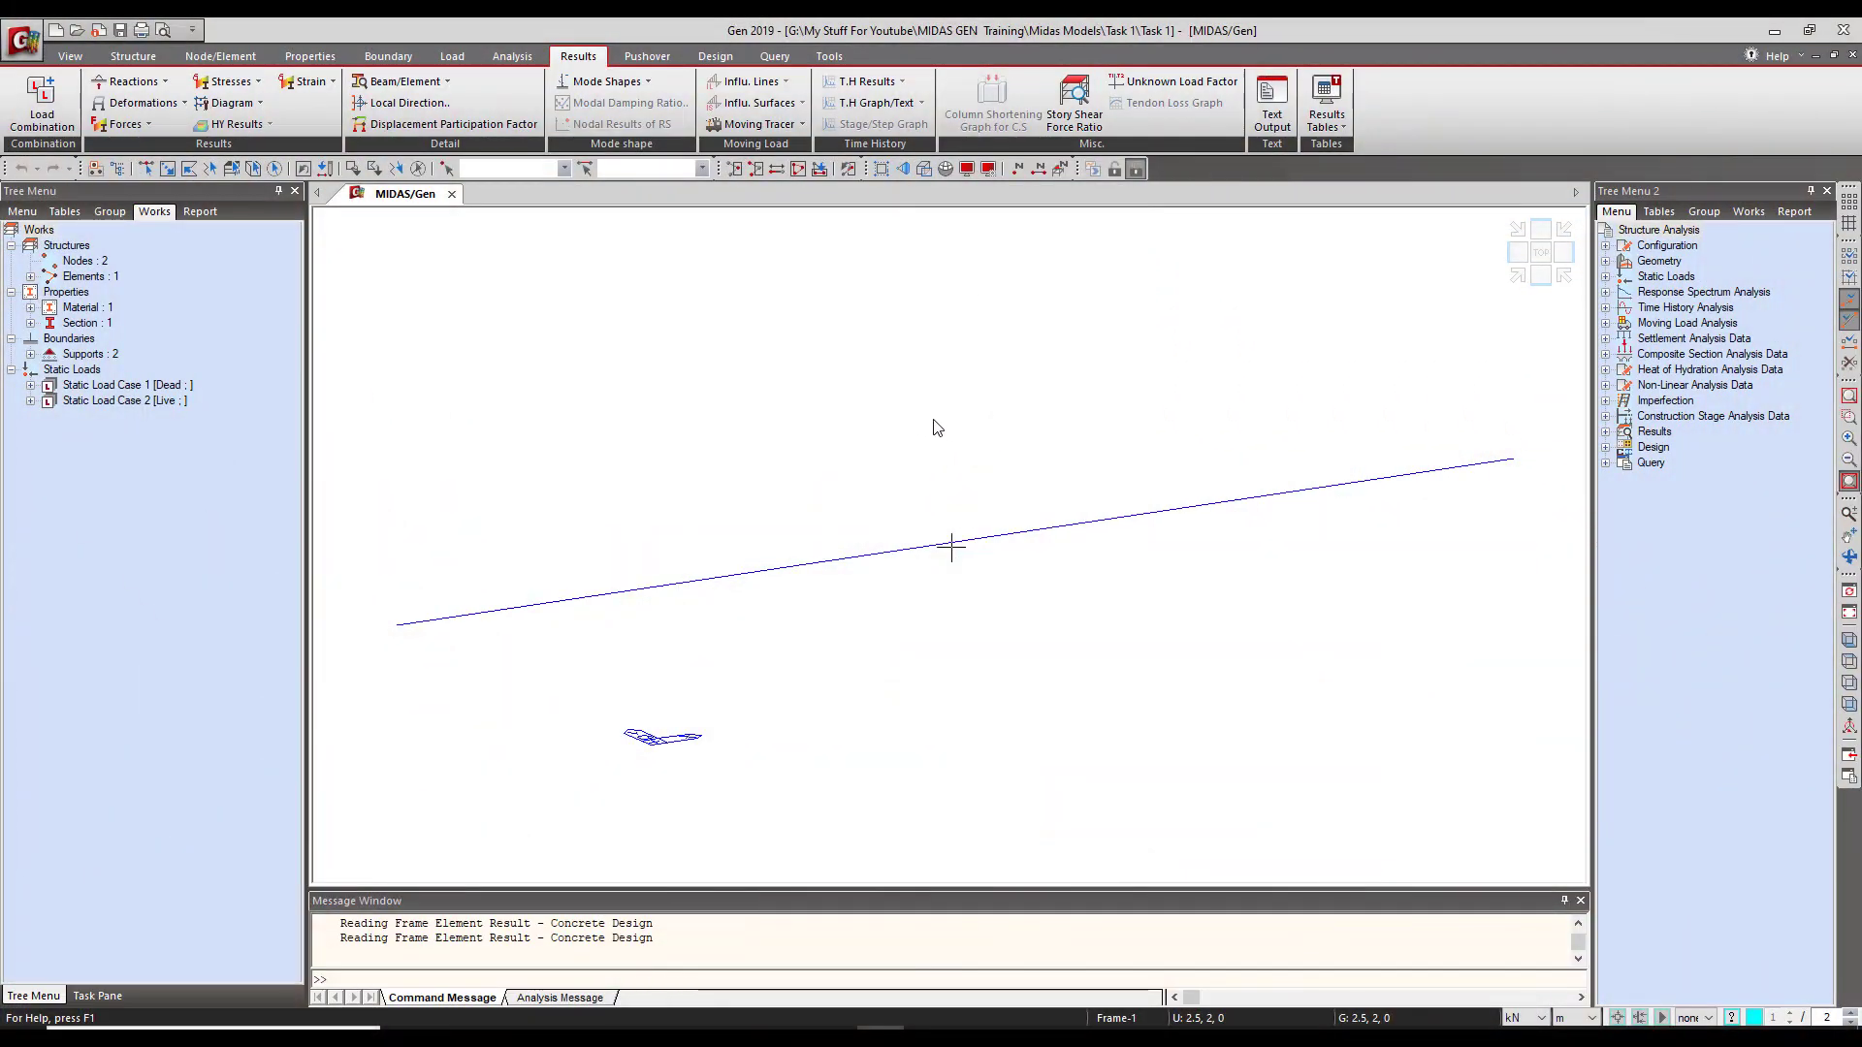
Step: Open Modify Beam Rebar Data and load section B300x650, with P12 main bars and P10 stirrups
{"action": "mouse_move", "coordinate": [951, 548]}
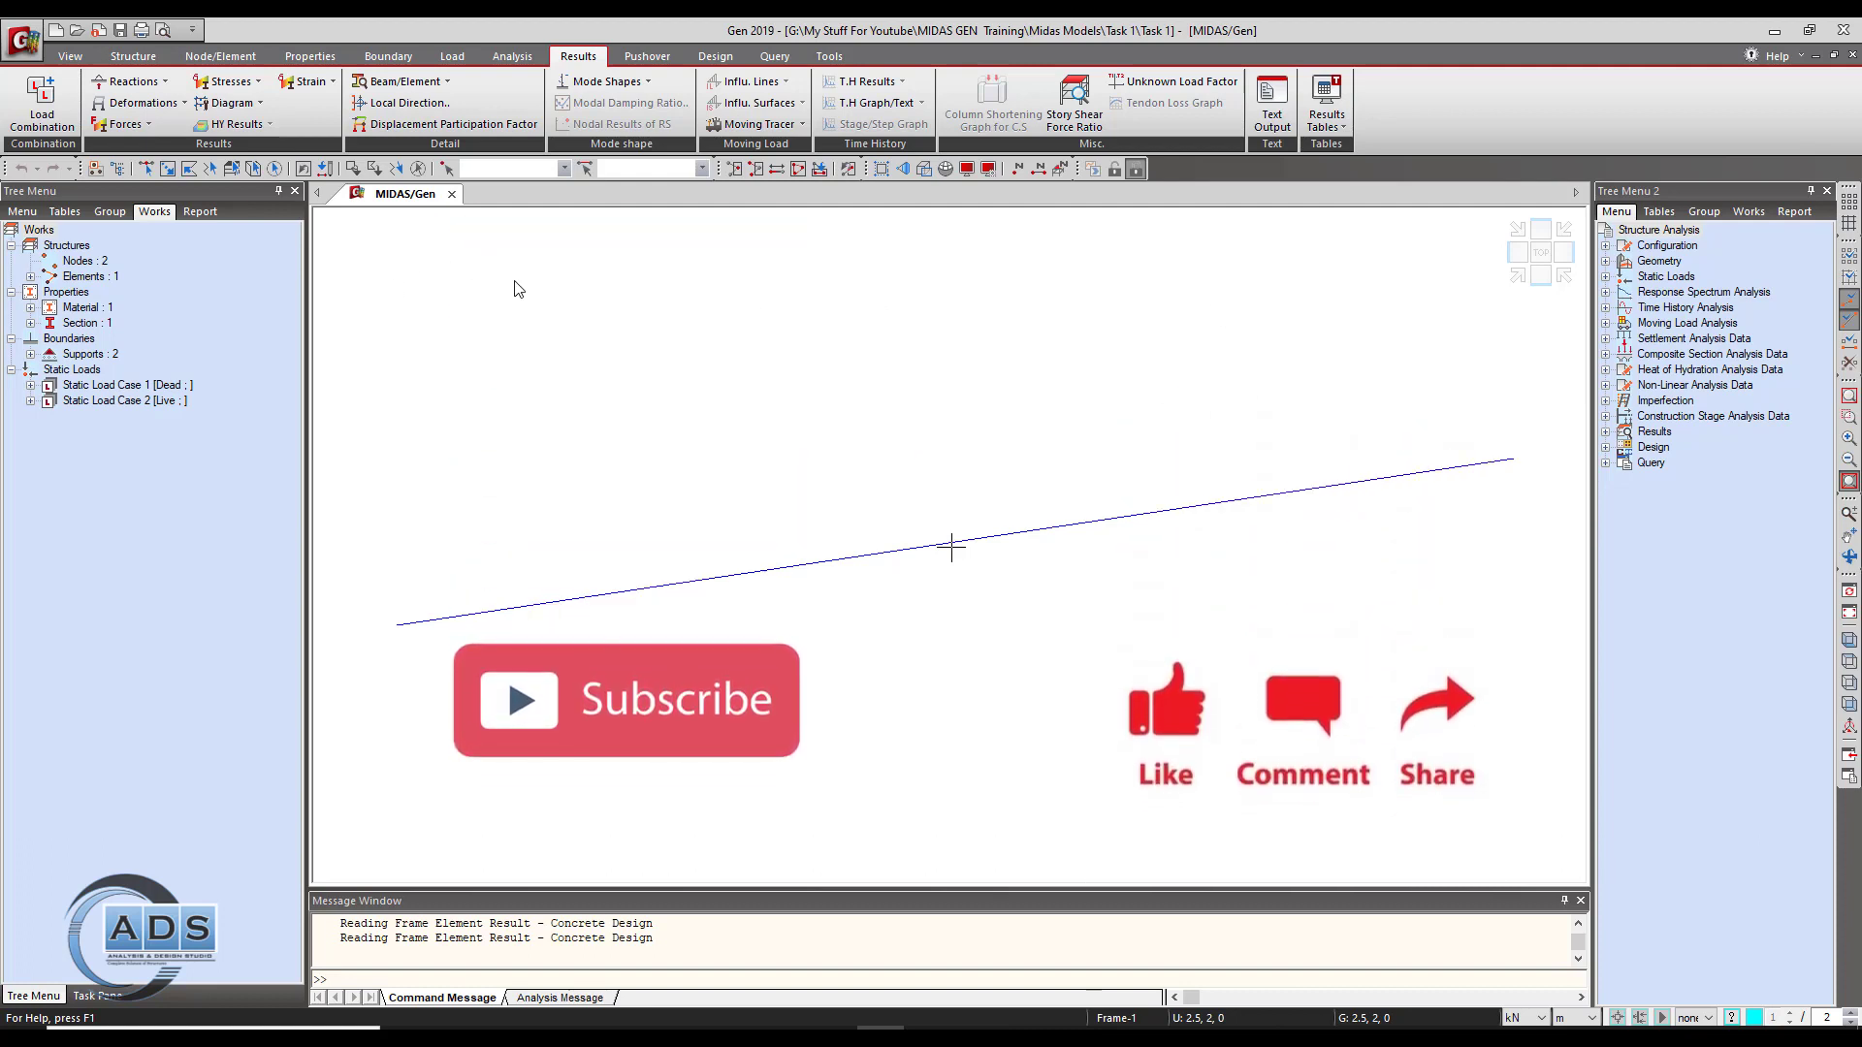
{"action": "left_click", "coordinate": [715, 55]}
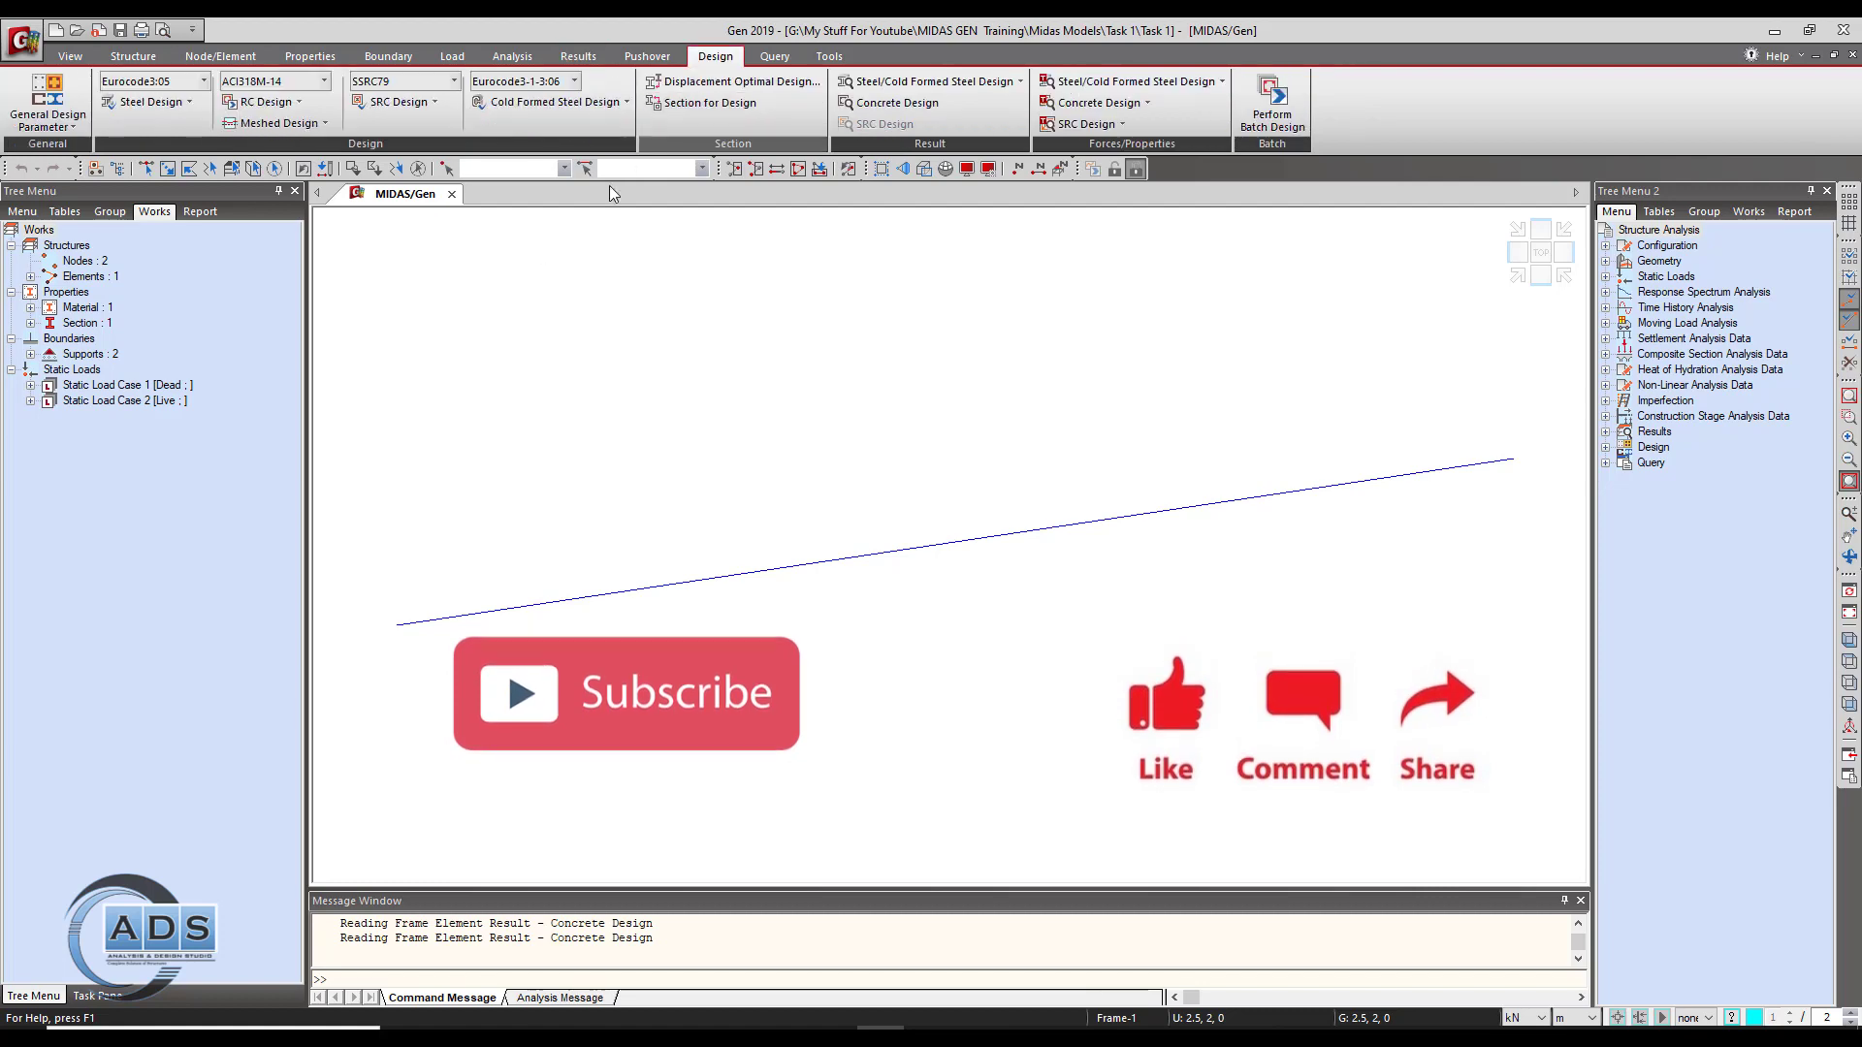
{"action": "left_click", "coordinate": [299, 102]}
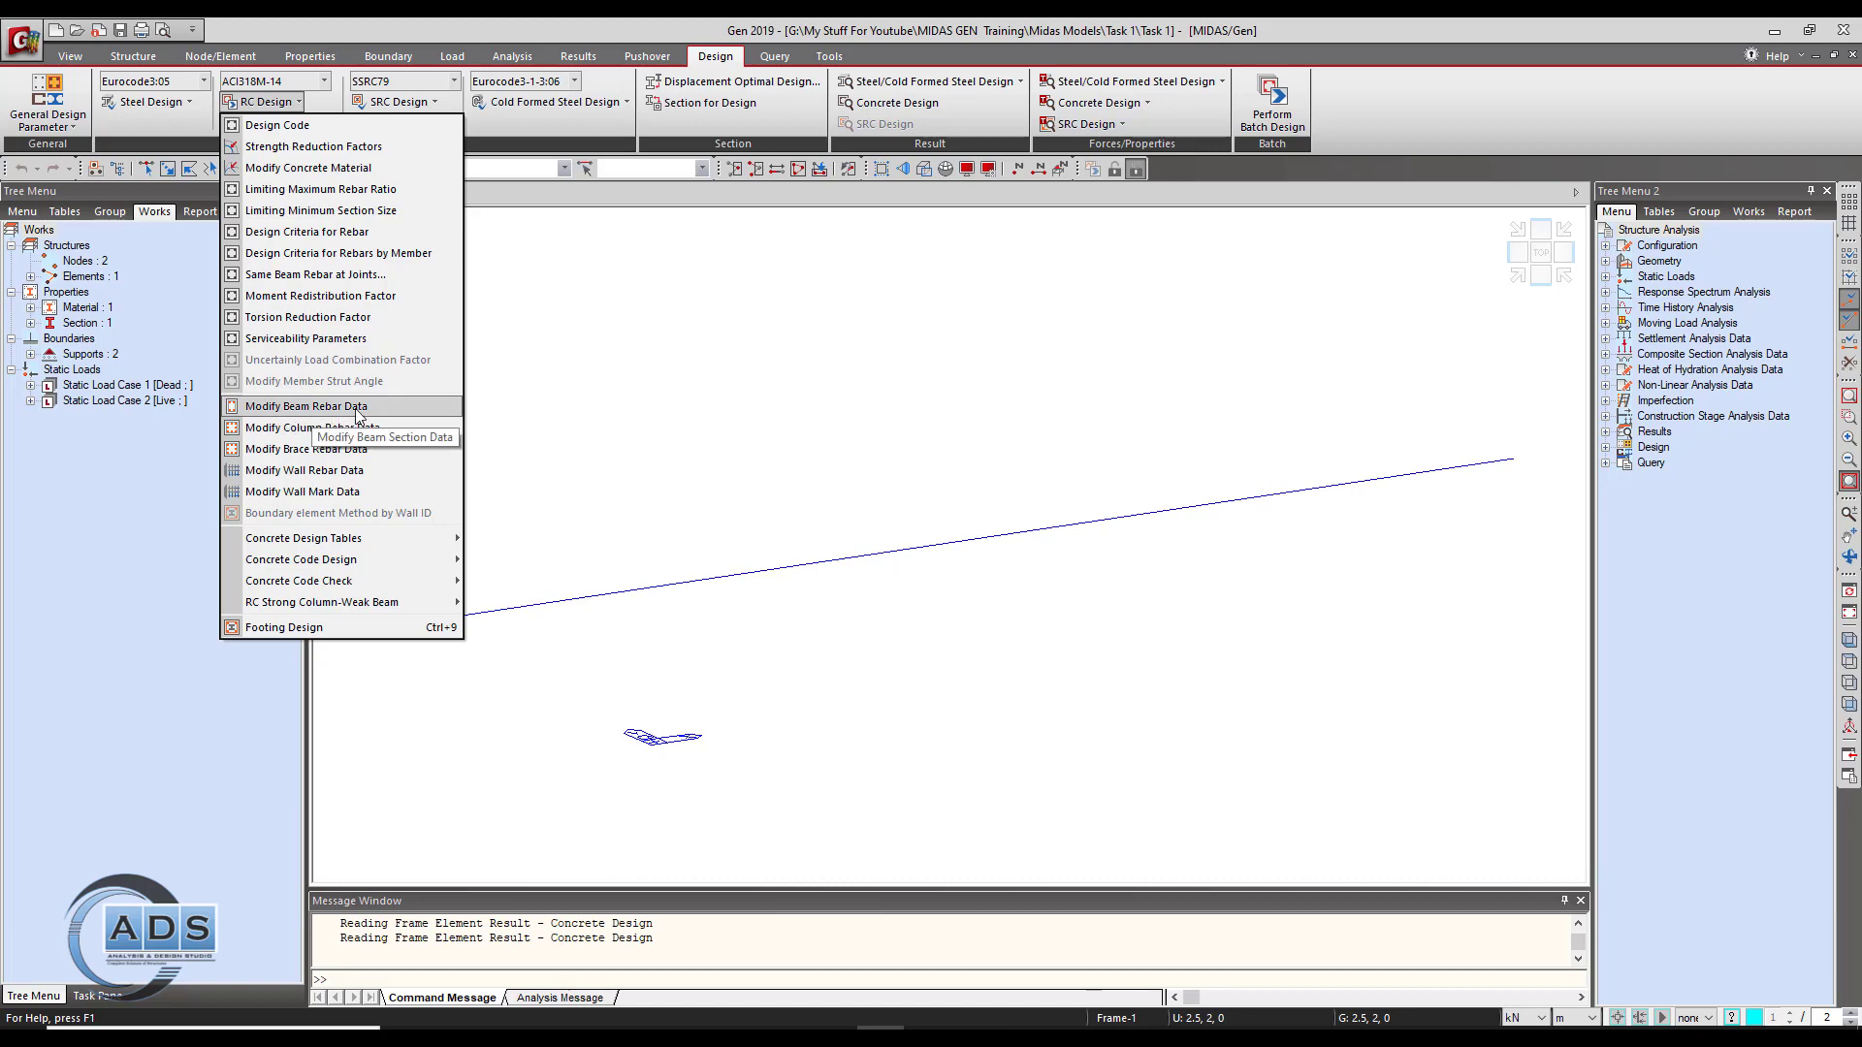
{"action": "left_click", "coordinate": [380, 415]}
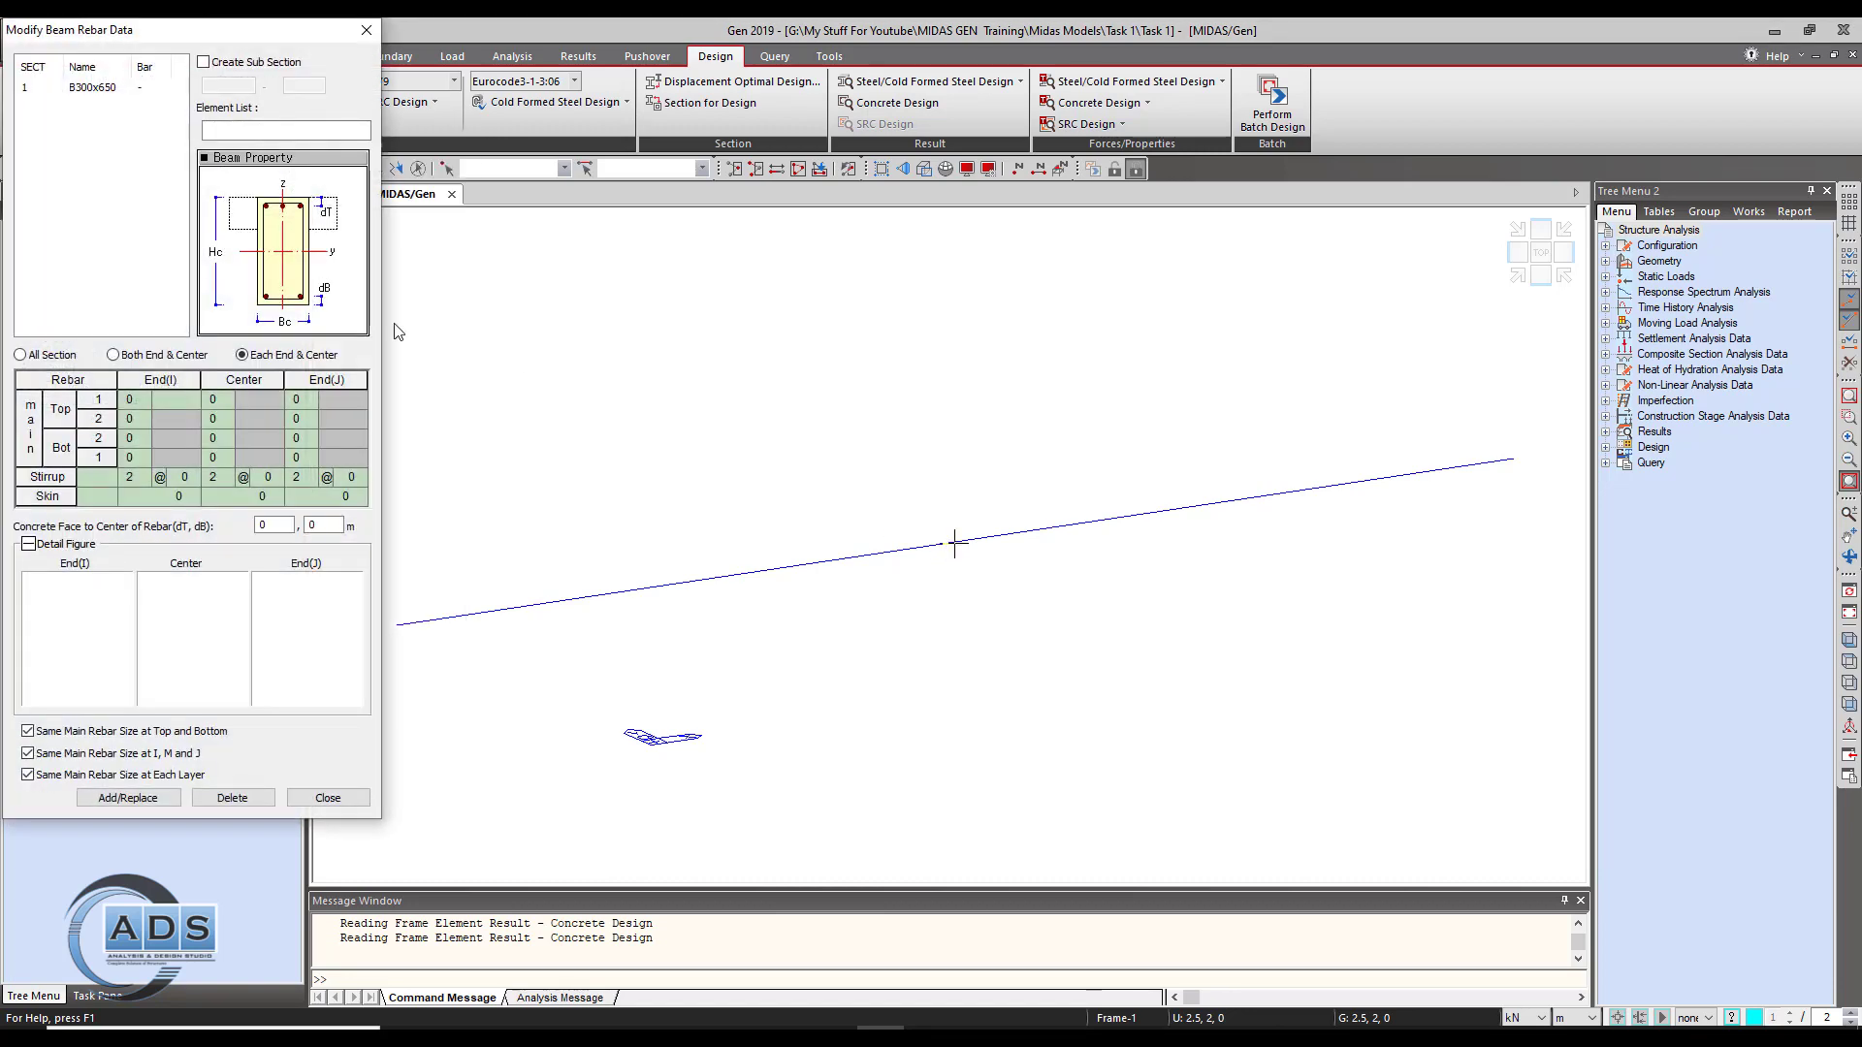
{"action": "left_click_drag", "start_coordinate": [901, 157], "coordinate": [926, 129]}
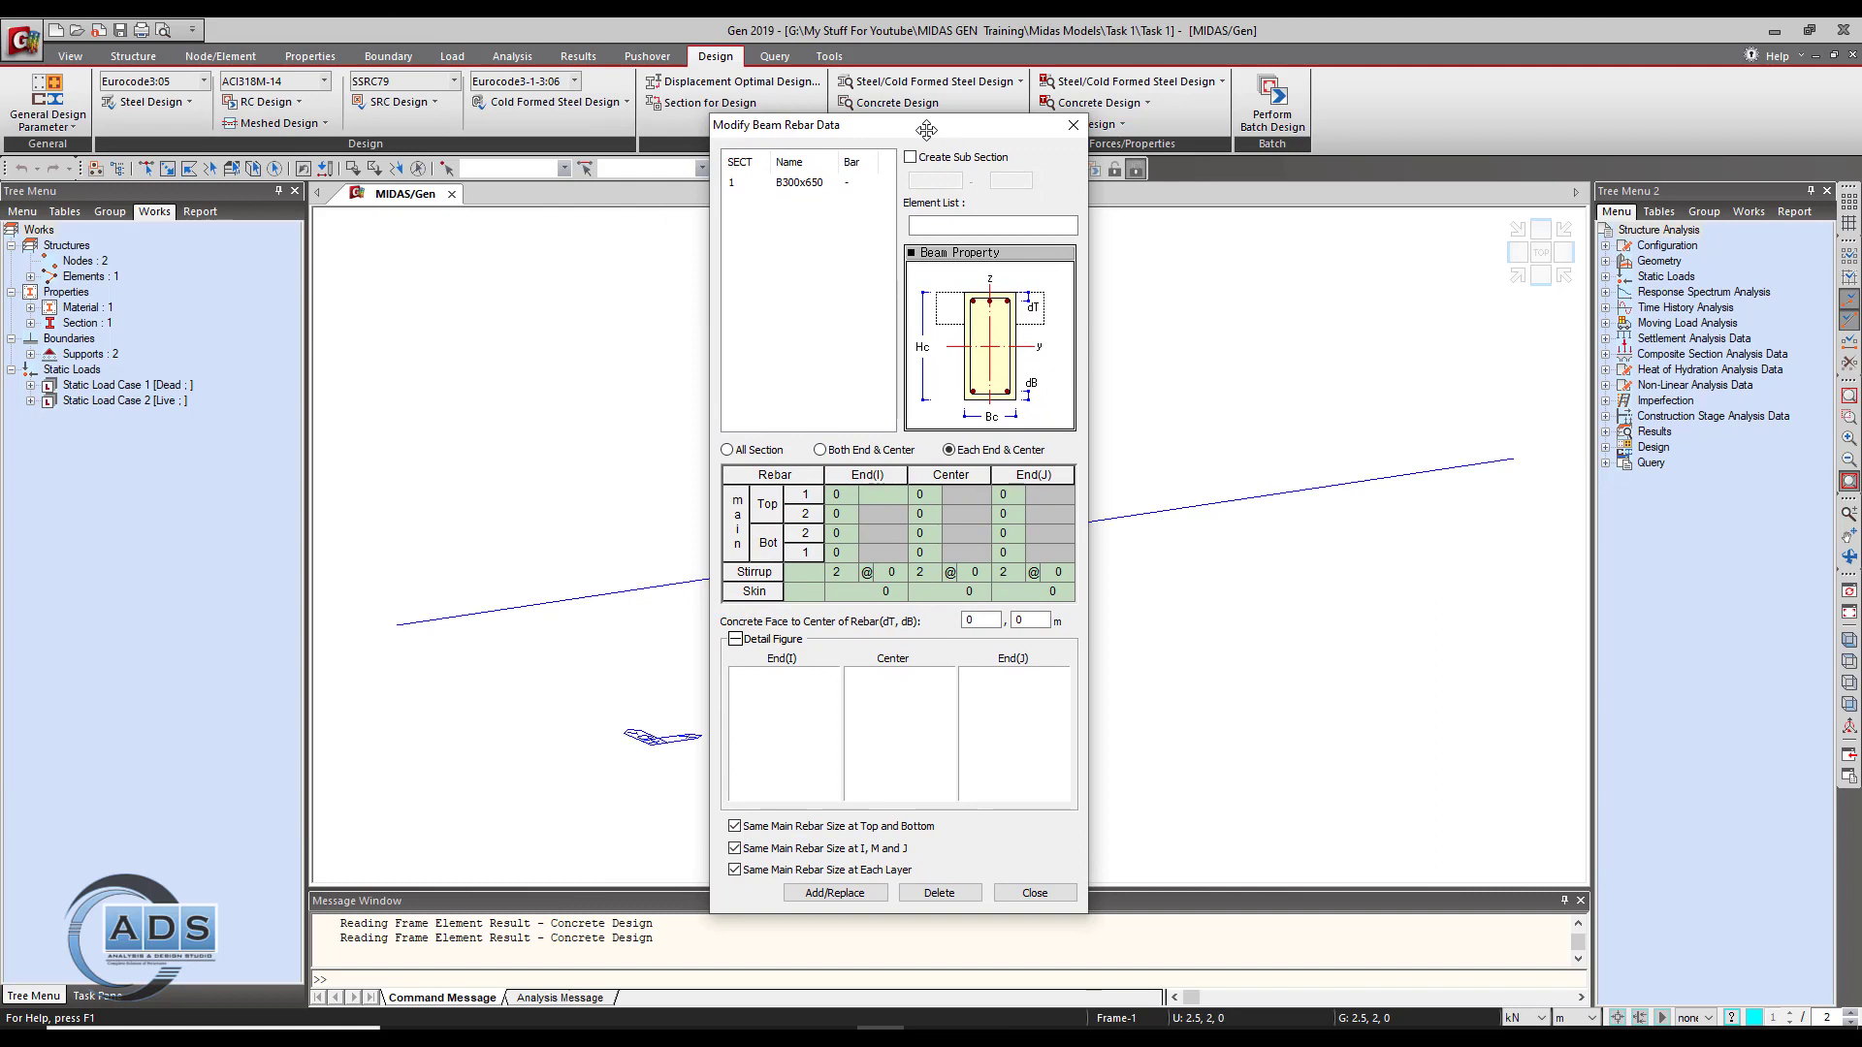
{"action": "left_click", "coordinate": [800, 187]}
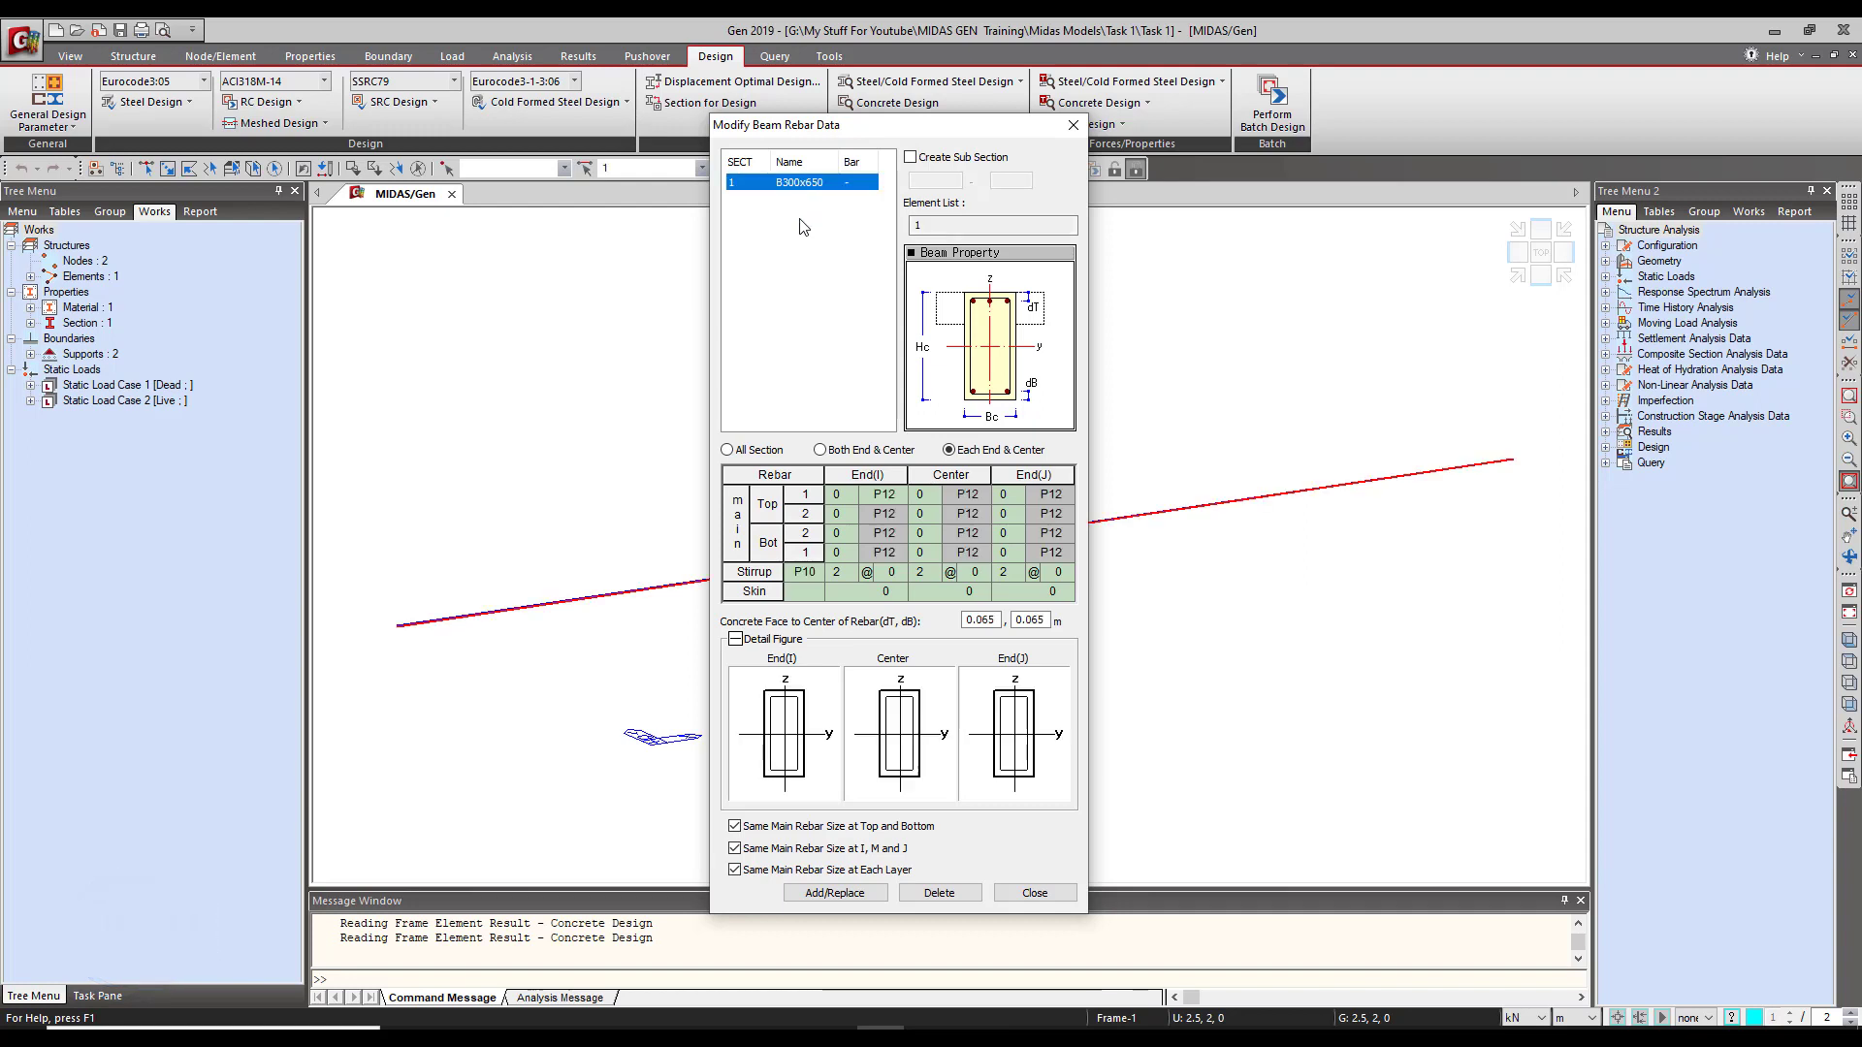
Step: Settle on the Both End & Center rebar layout, with 2 top bars at both ends
{"action": "left_click", "coordinate": [820, 450]}
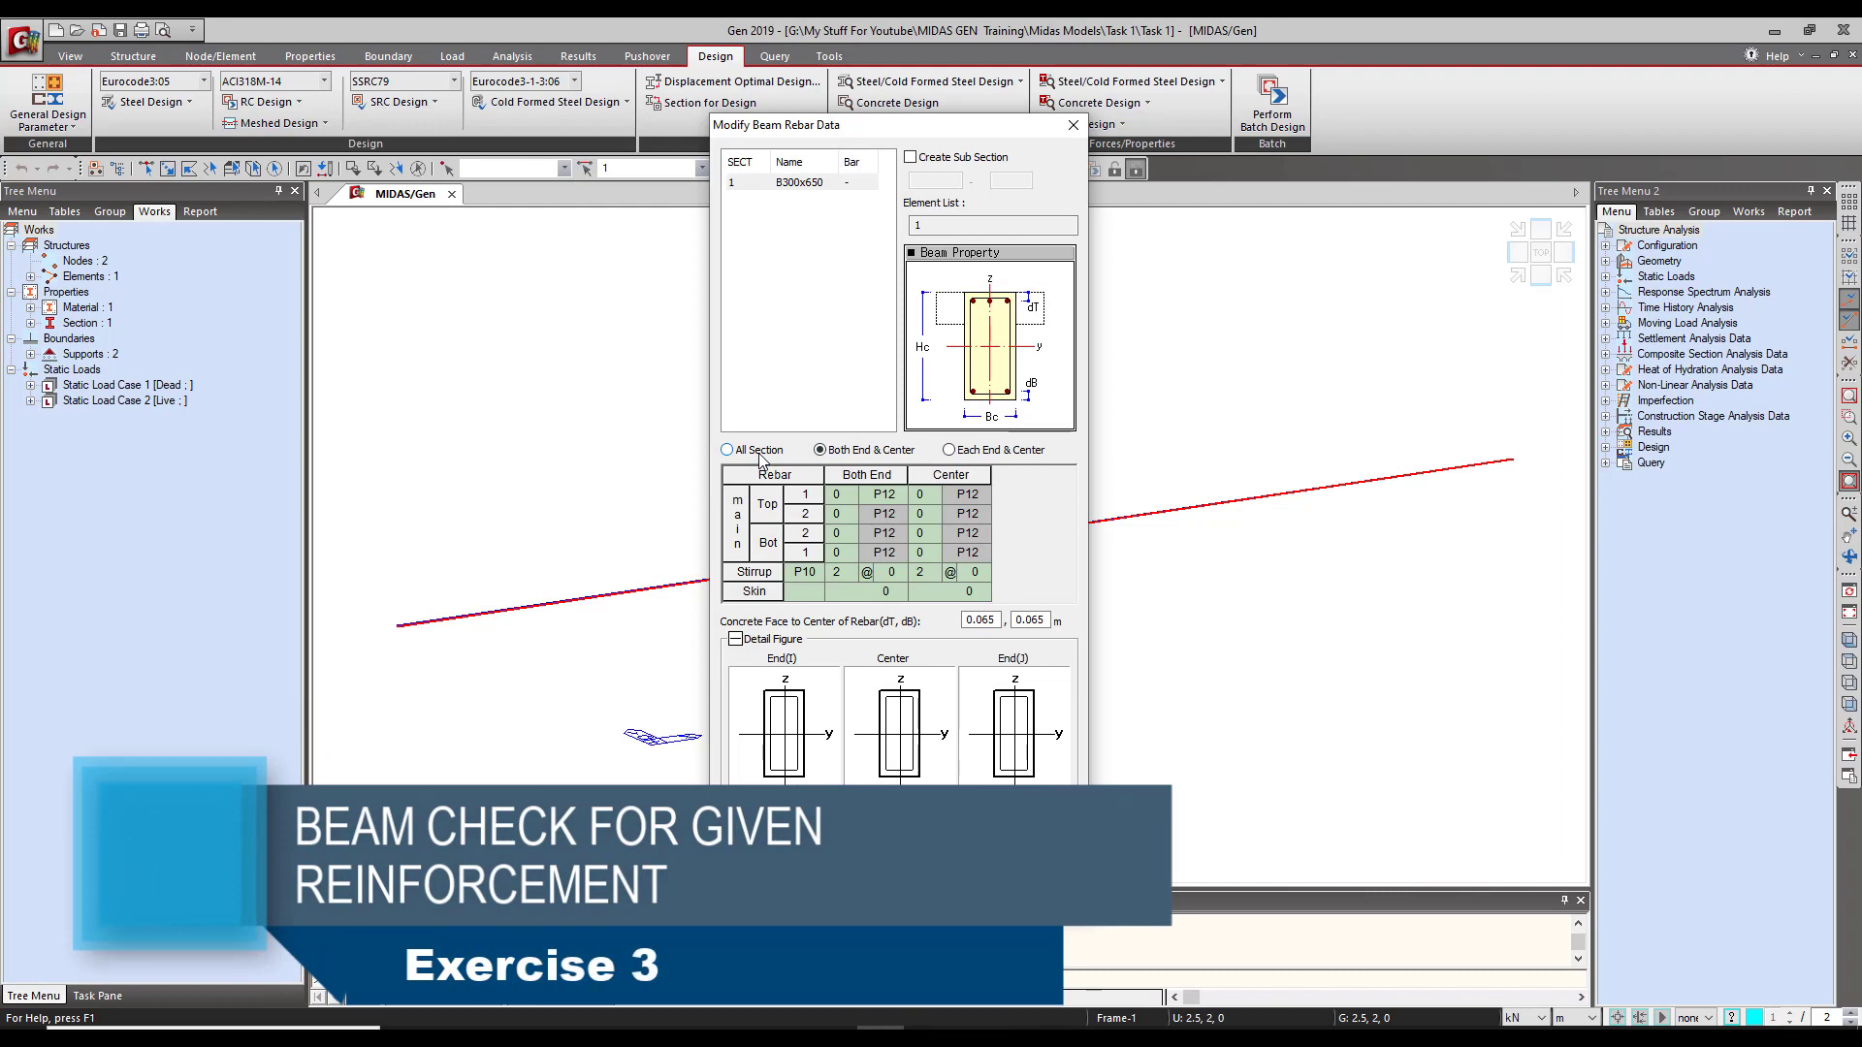
{"action": "left_click", "coordinate": [727, 450]}
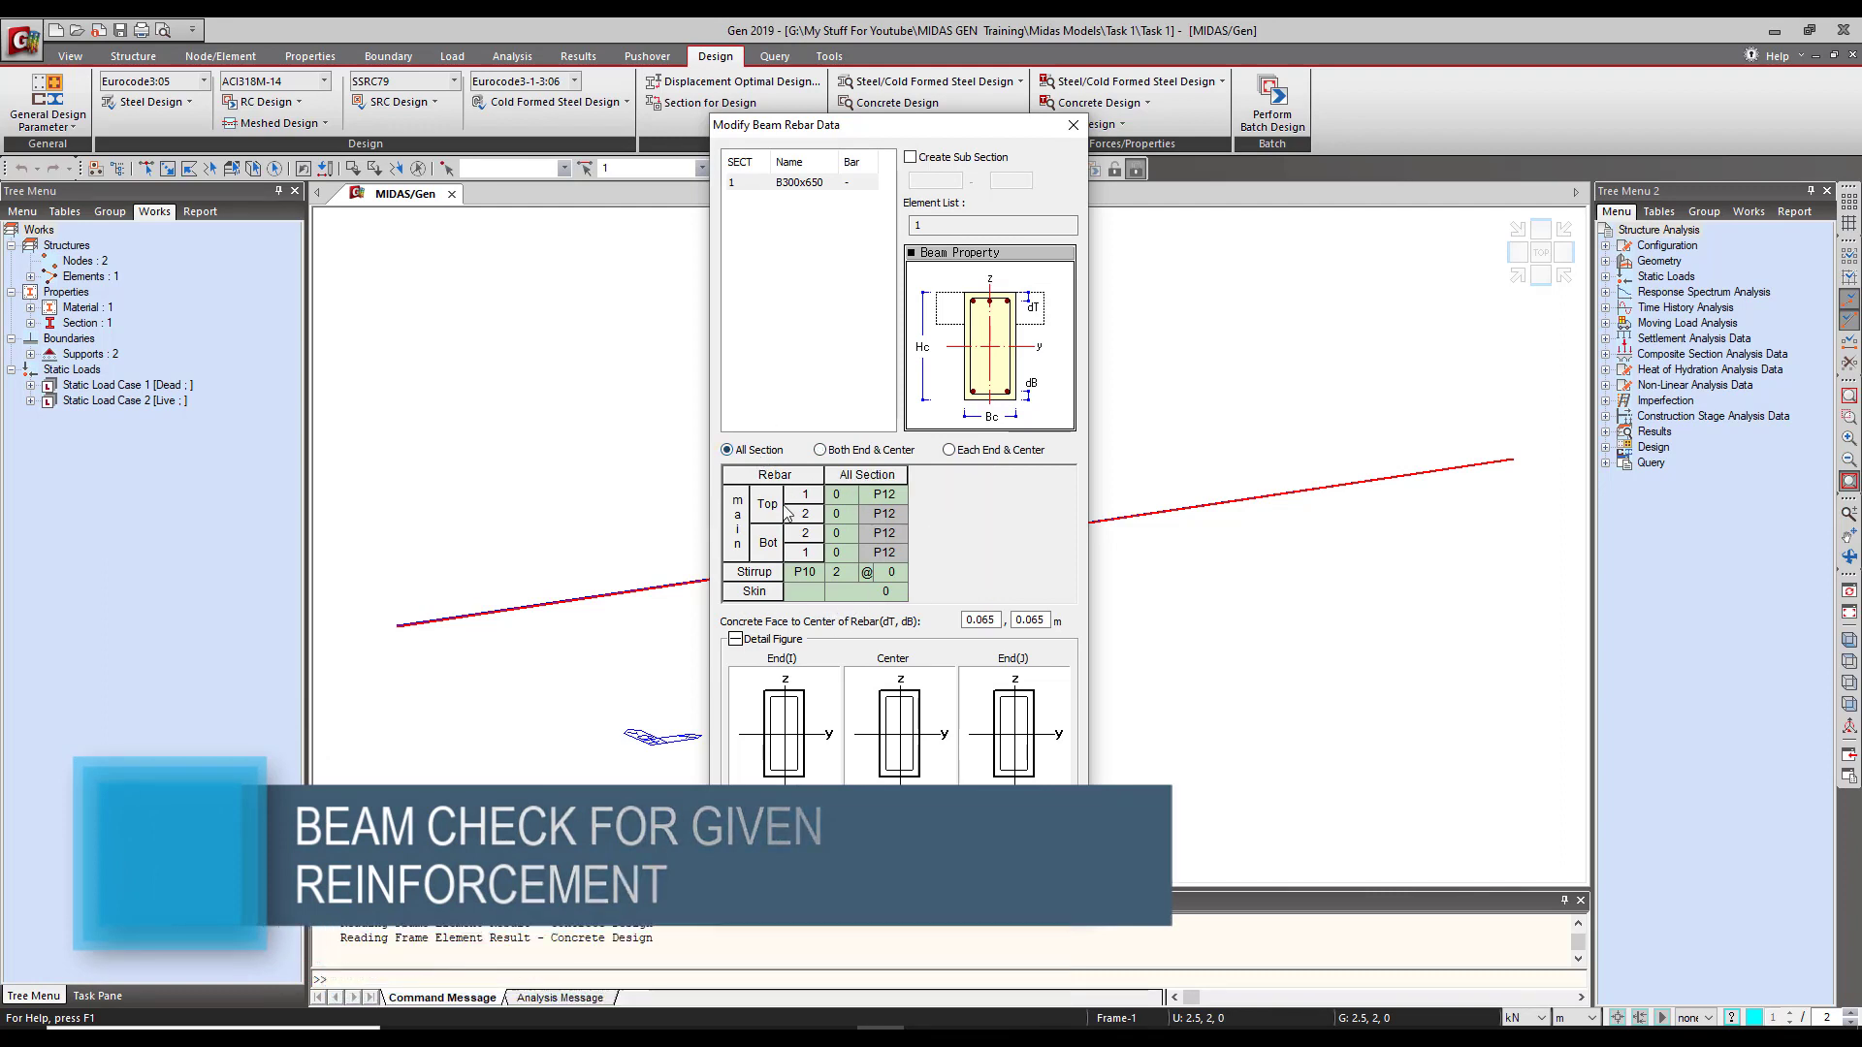
{"action": "left_click", "coordinate": [820, 451]}
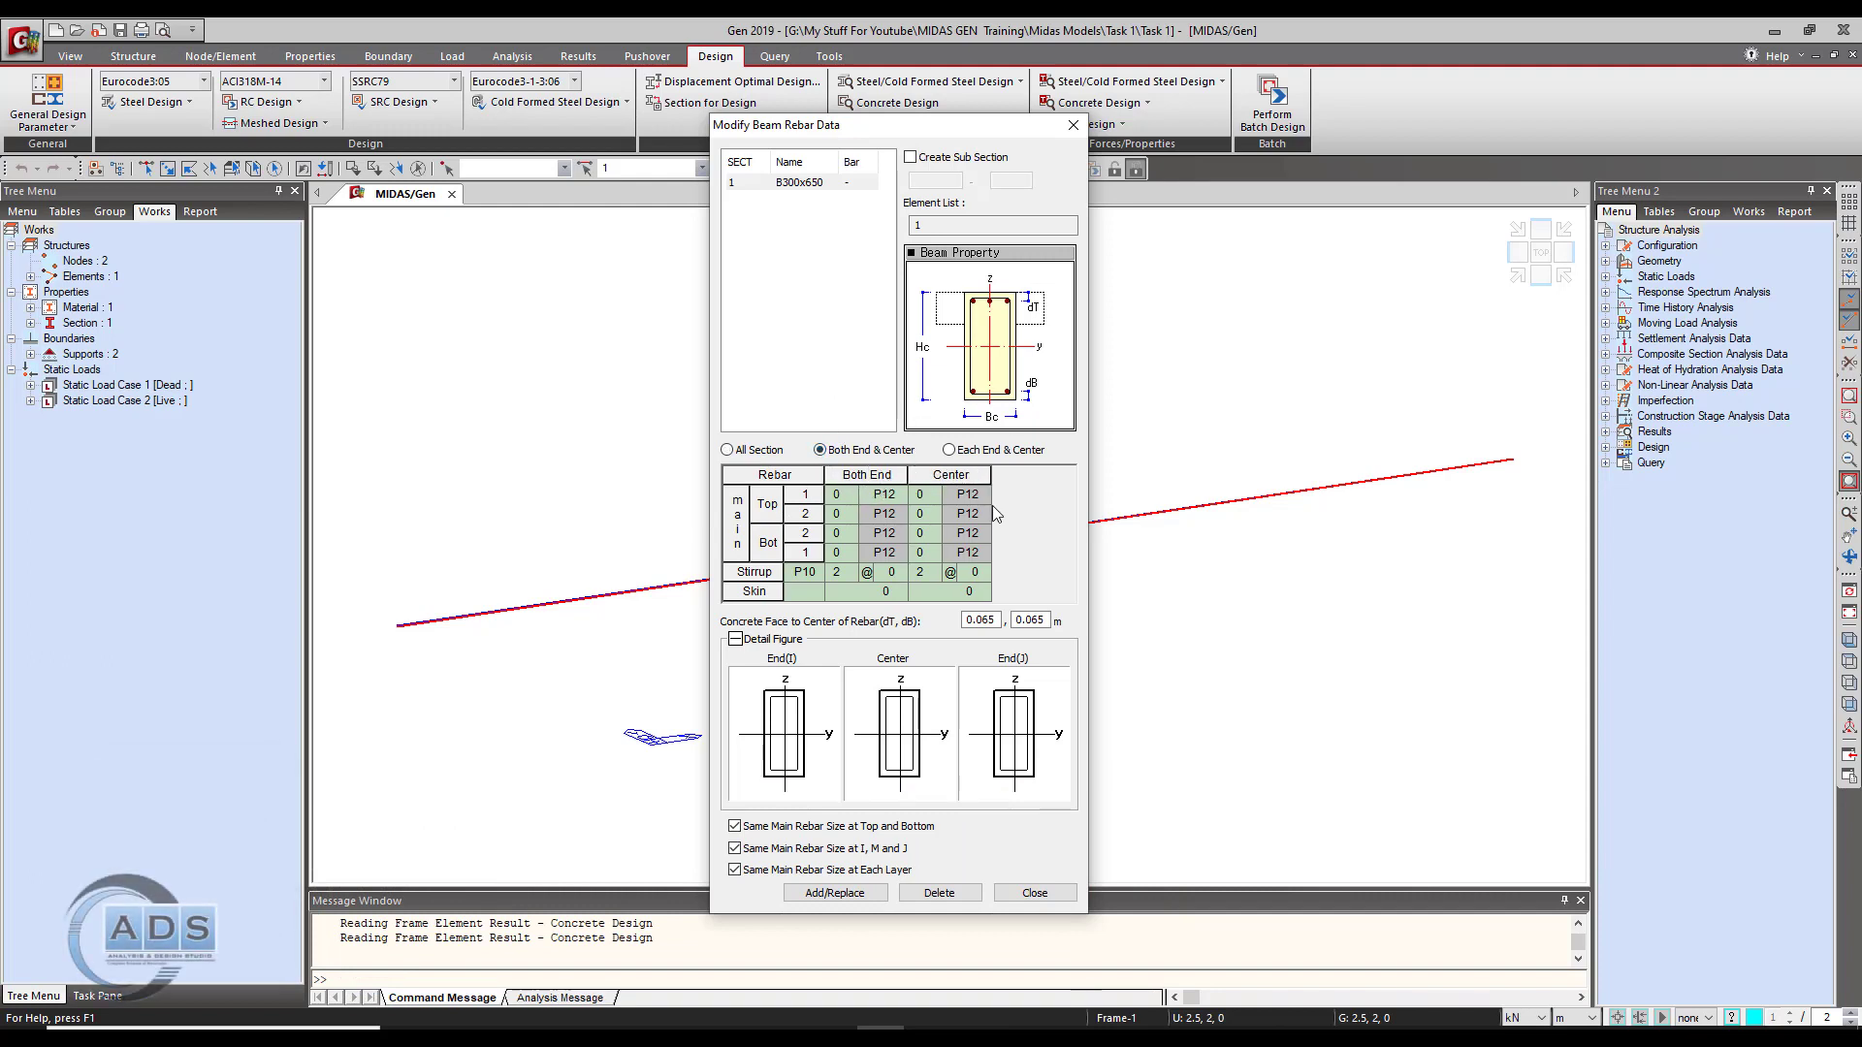
{"action": "left_click", "coordinate": [994, 452]}
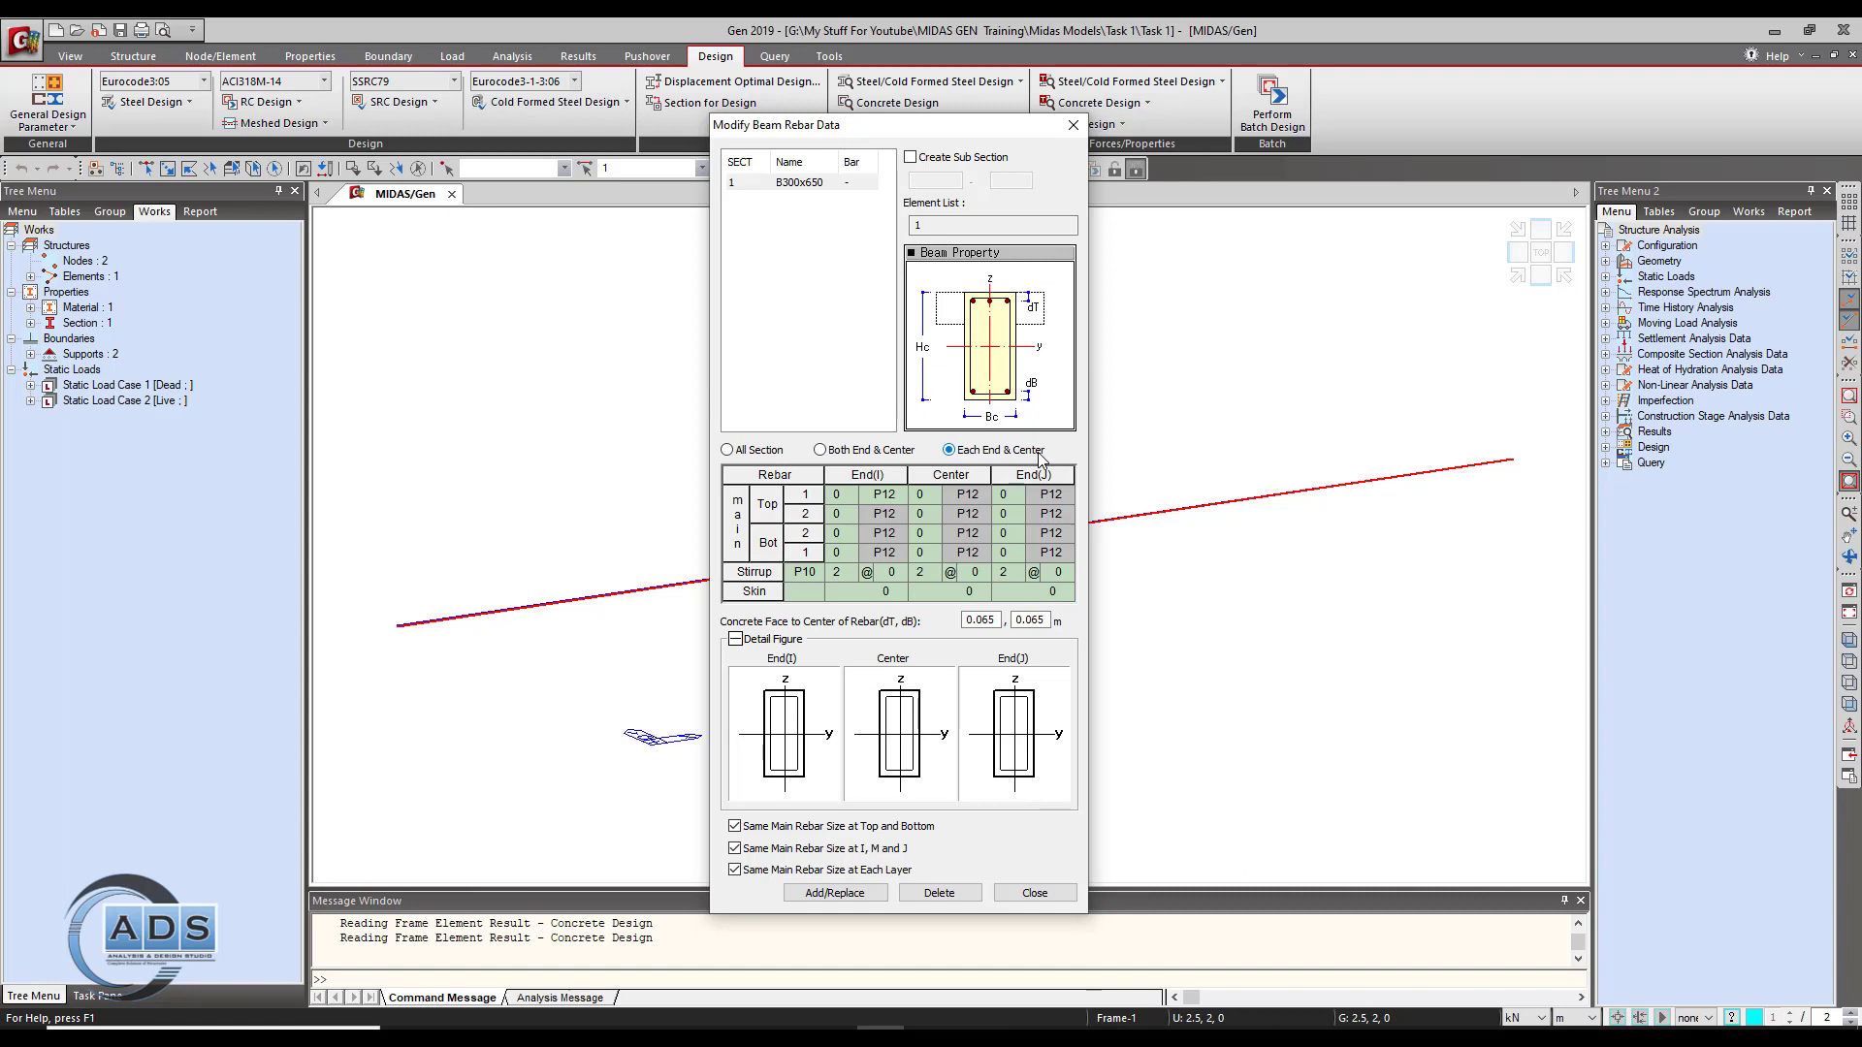
{"action": "left_click", "coordinate": [867, 454]}
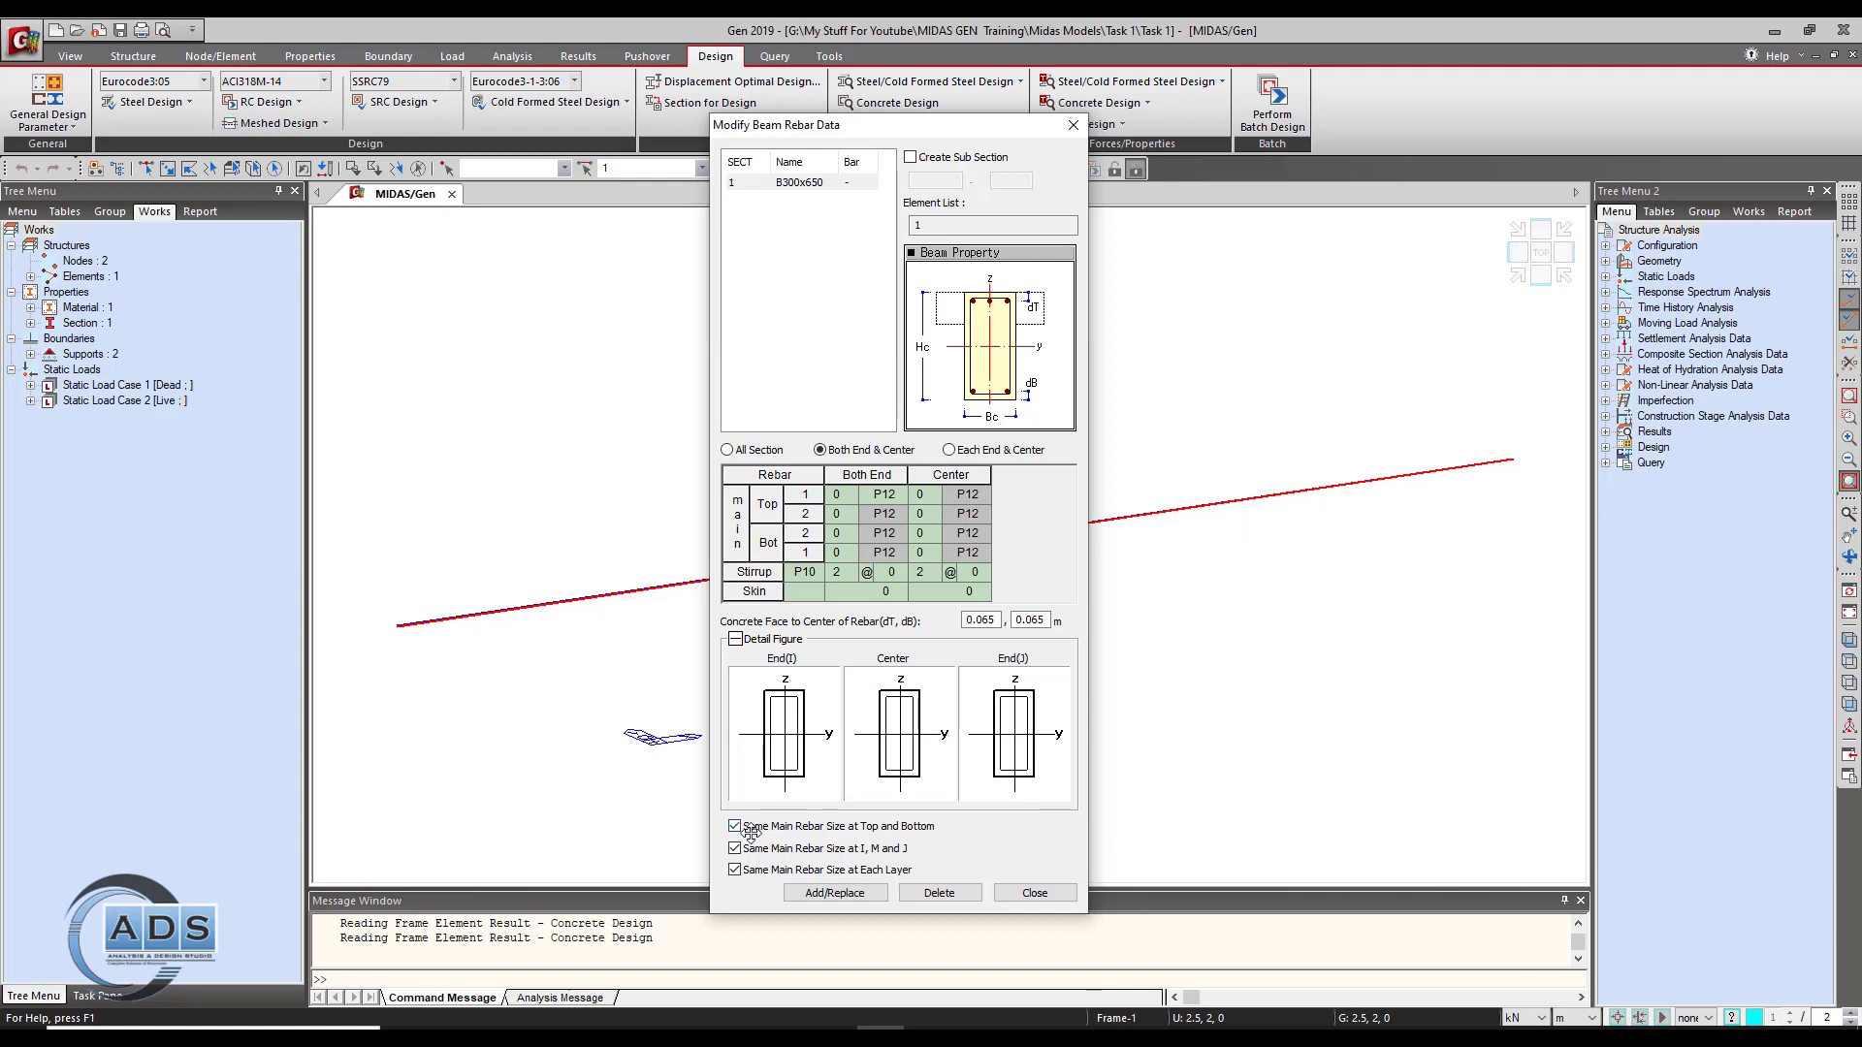
{"action": "left_click_drag", "start_coordinate": [971, 844], "coordinate": [972, 828]}
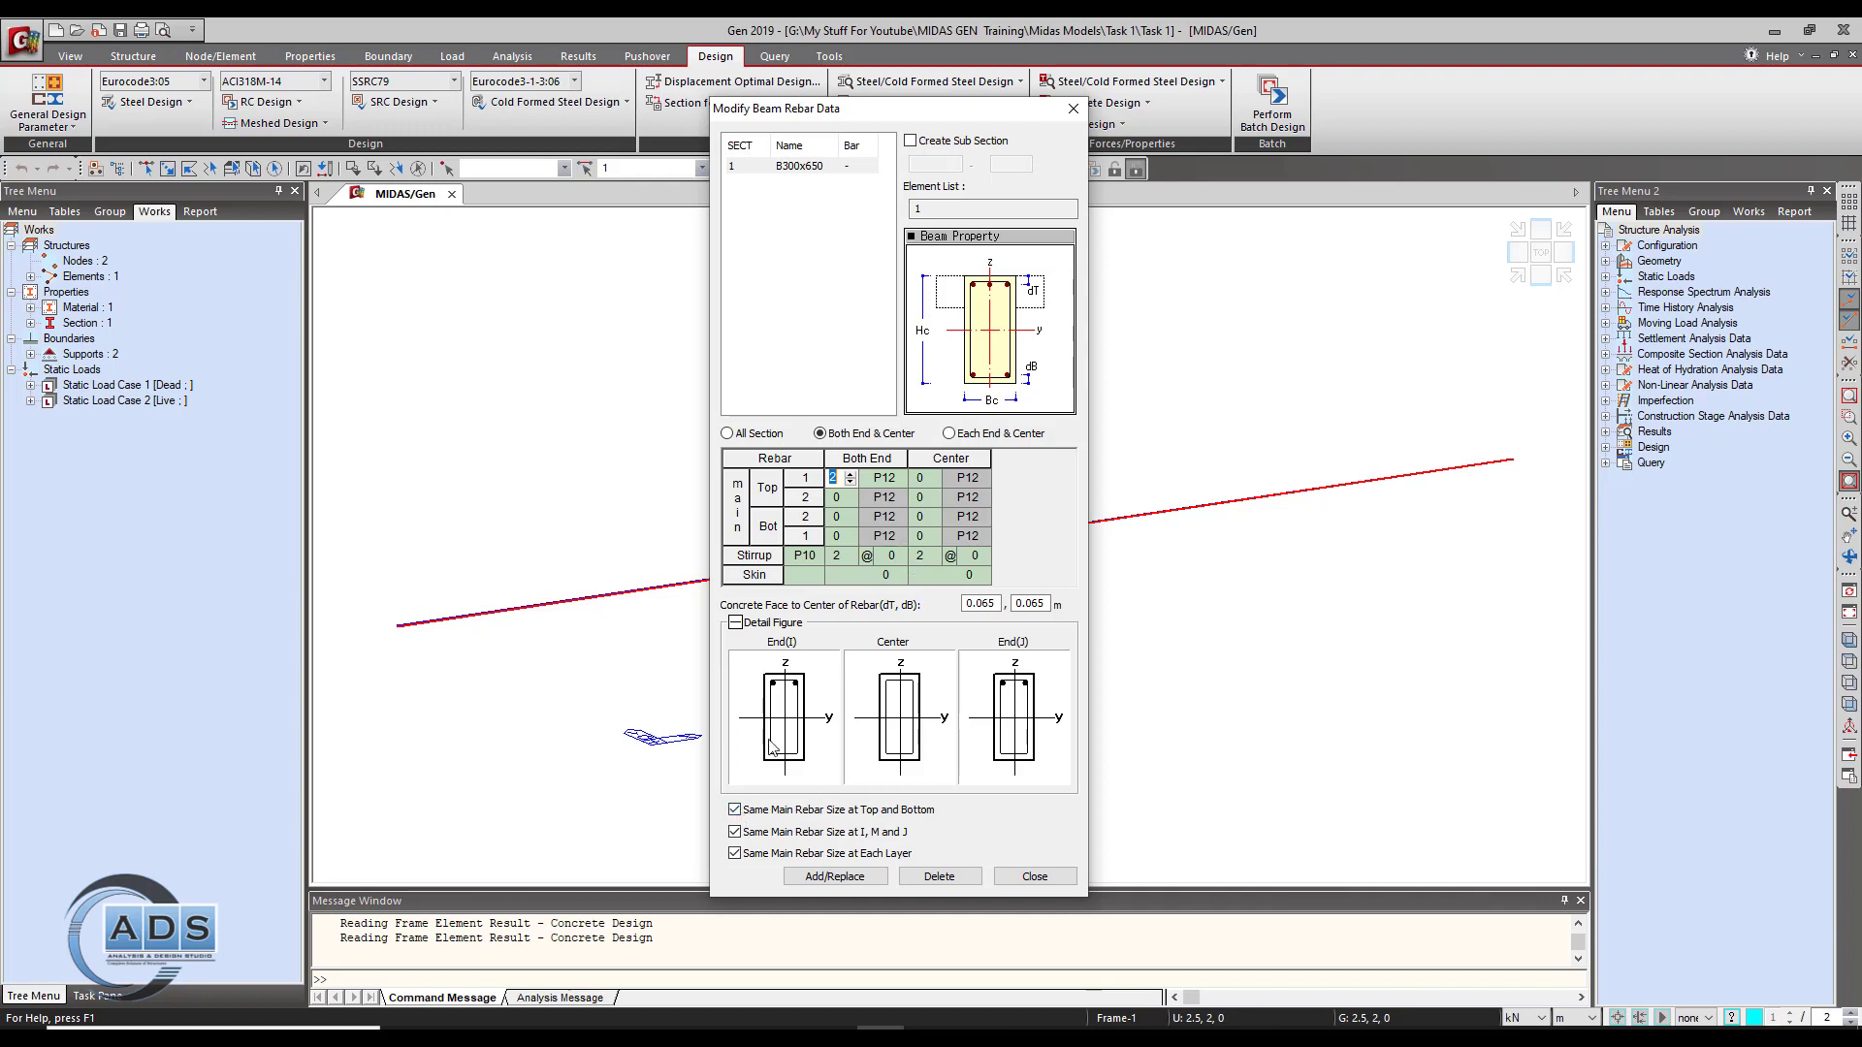
Step: Allow different main bar sizes at top and bottom, then check the bottom bar entries
{"action": "left_click", "coordinate": [735, 810]}
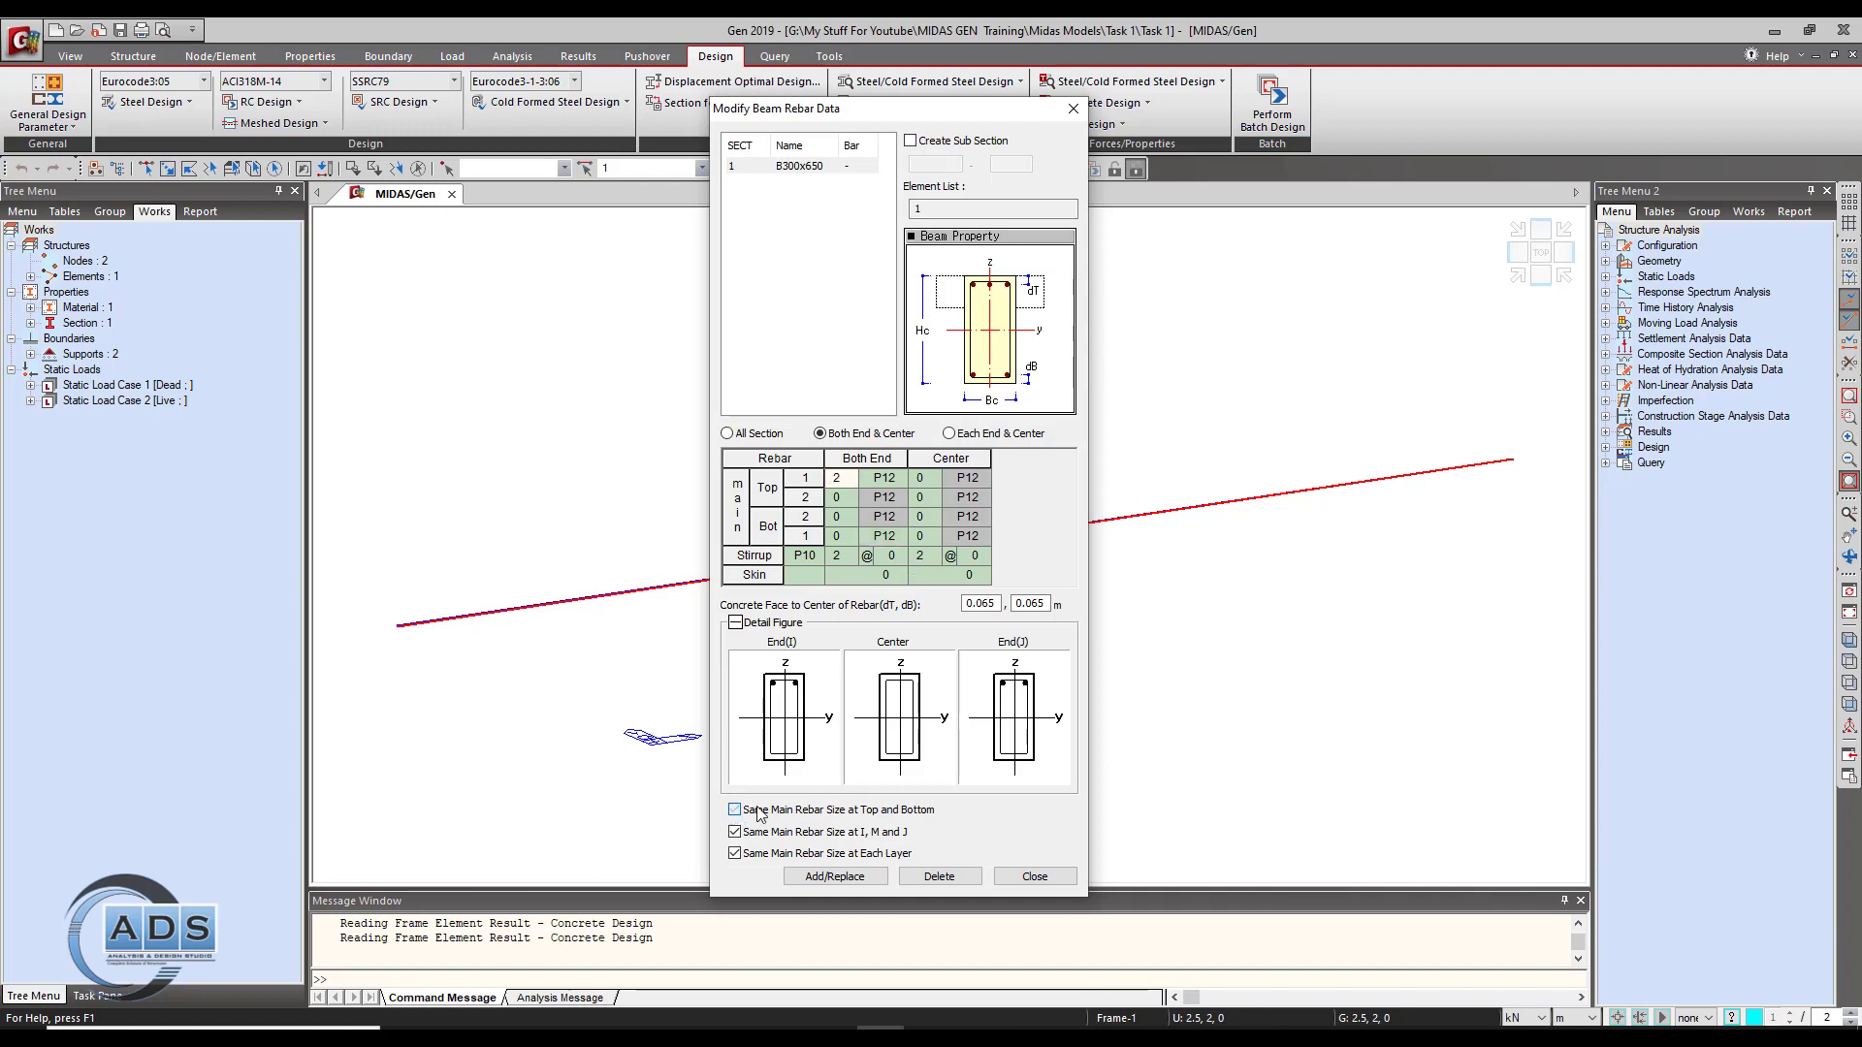
{"action": "left_click", "coordinate": [902, 540]}
{"action": "left_click", "coordinate": [900, 539]}
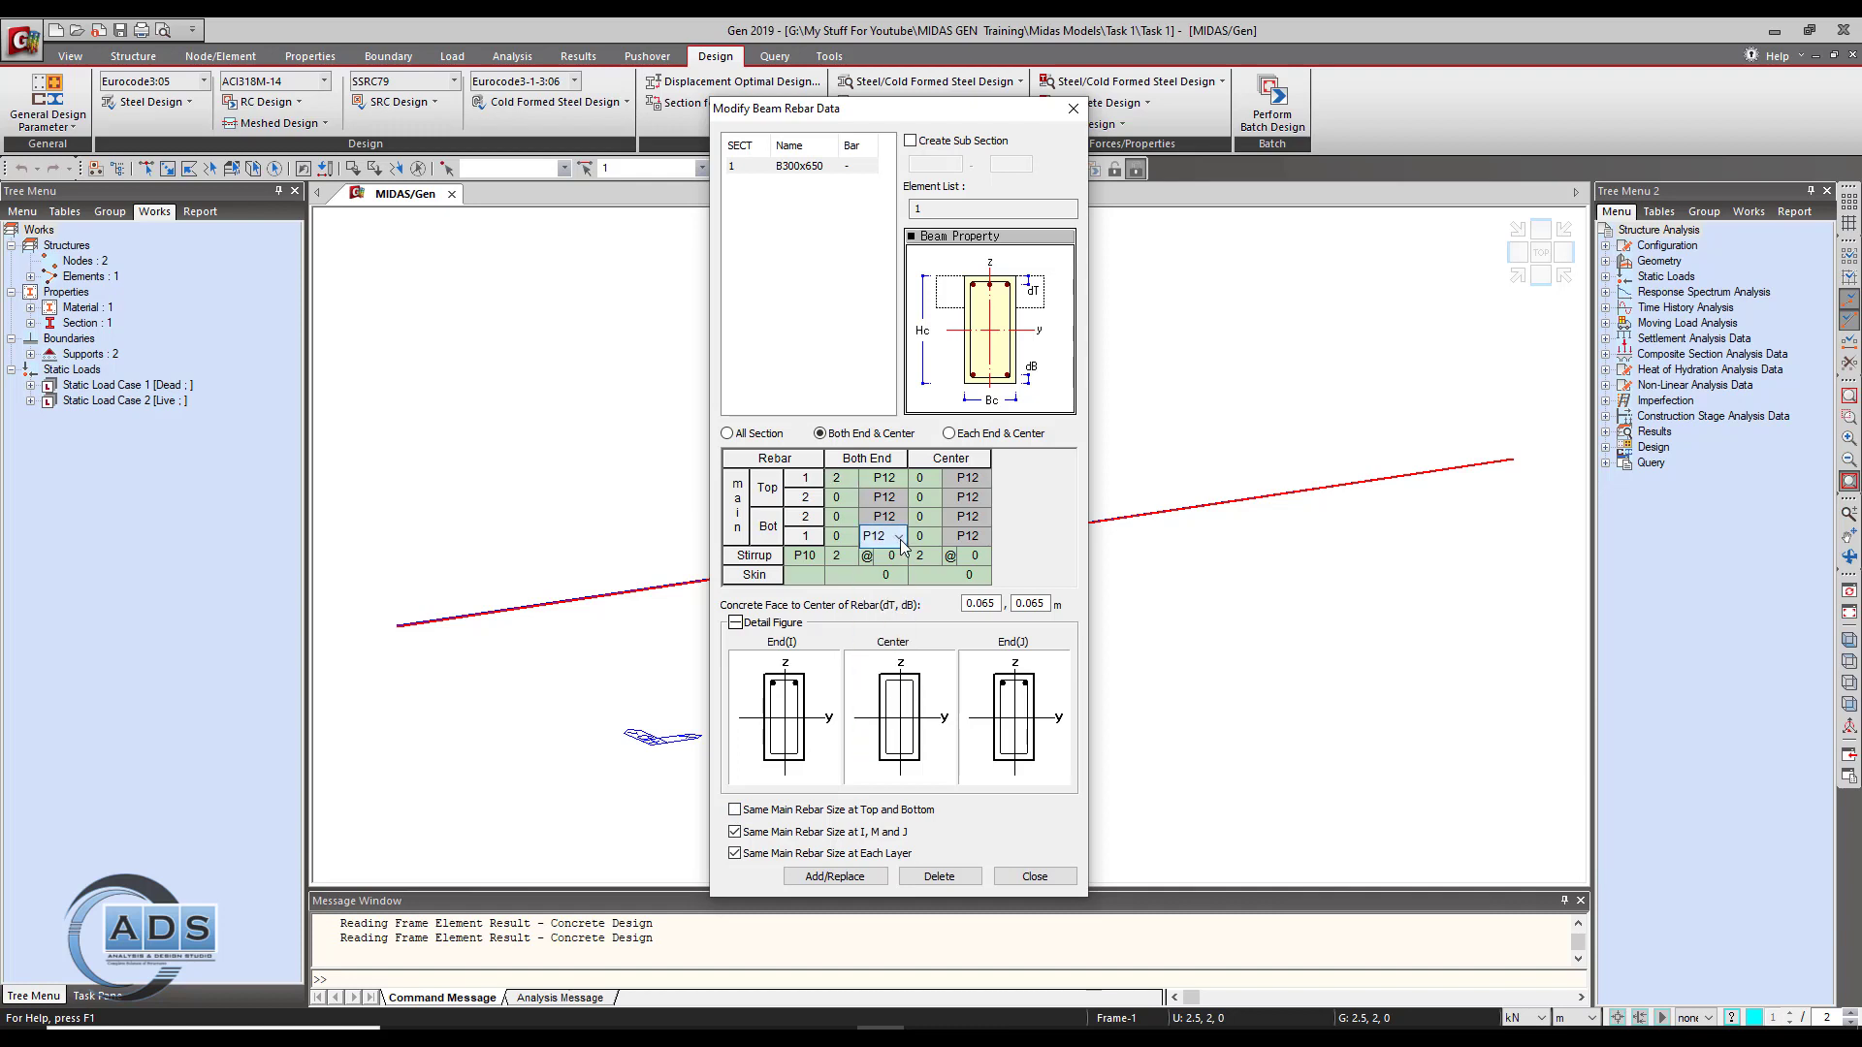
{"action": "left_click", "coordinate": [901, 539]}
{"action": "left_click", "coordinate": [901, 539]}
{"action": "left_click", "coordinate": [926, 498]}
{"action": "left_click", "coordinate": [926, 517]}
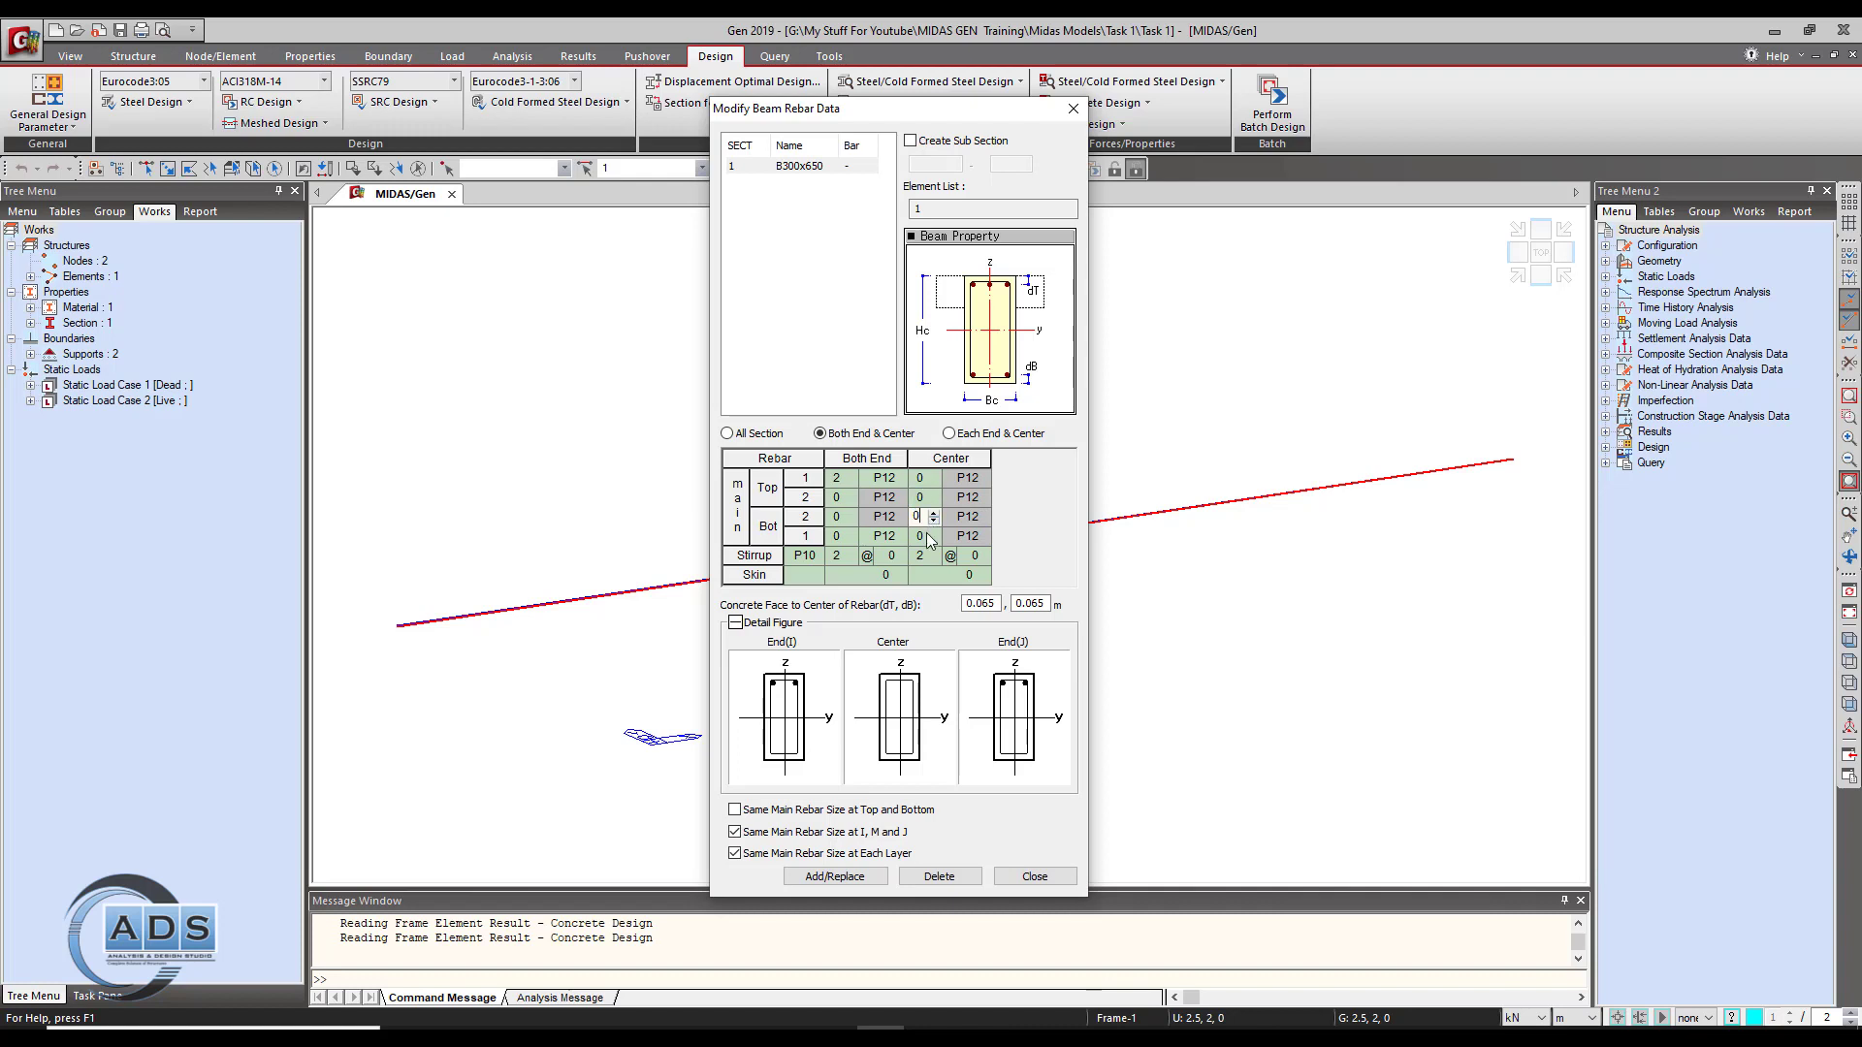
{"action": "left_click", "coordinate": [926, 536]}
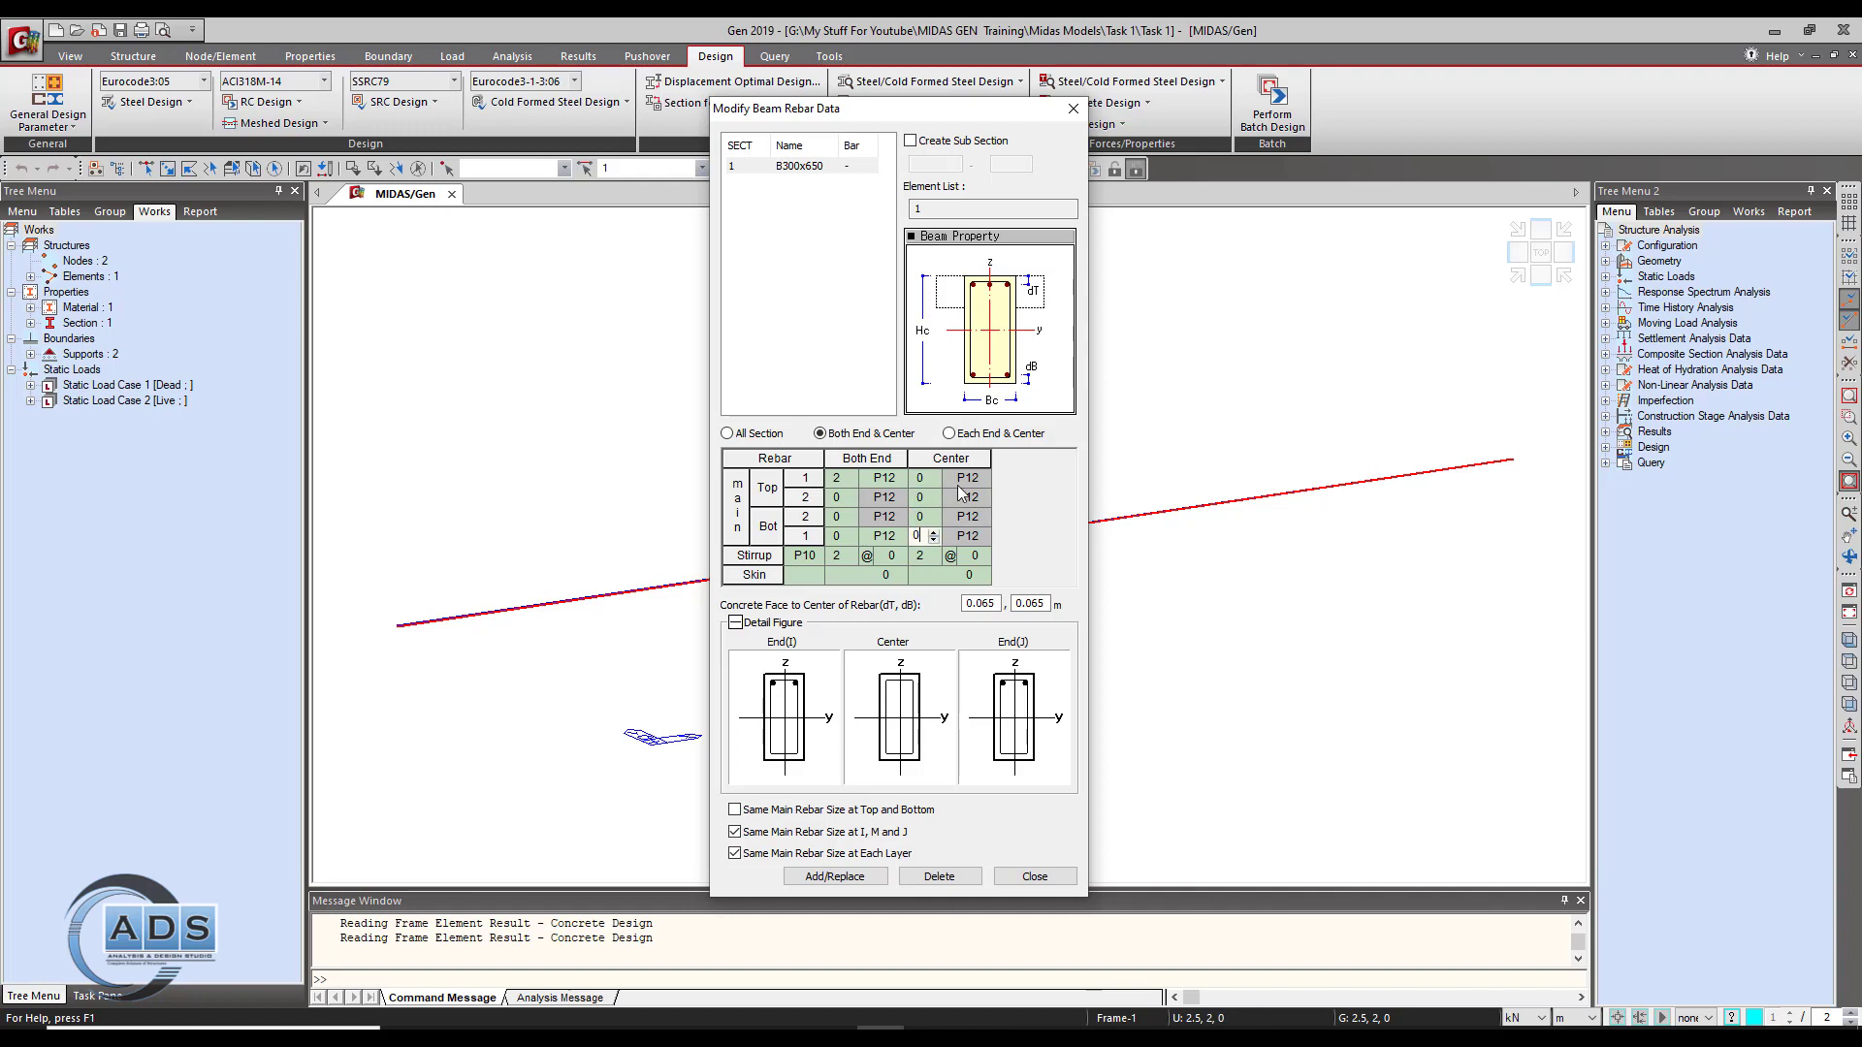
Step: Allow different main bar sizes at ends and centre, and for each layer
{"action": "left_click", "coordinate": [736, 832]}
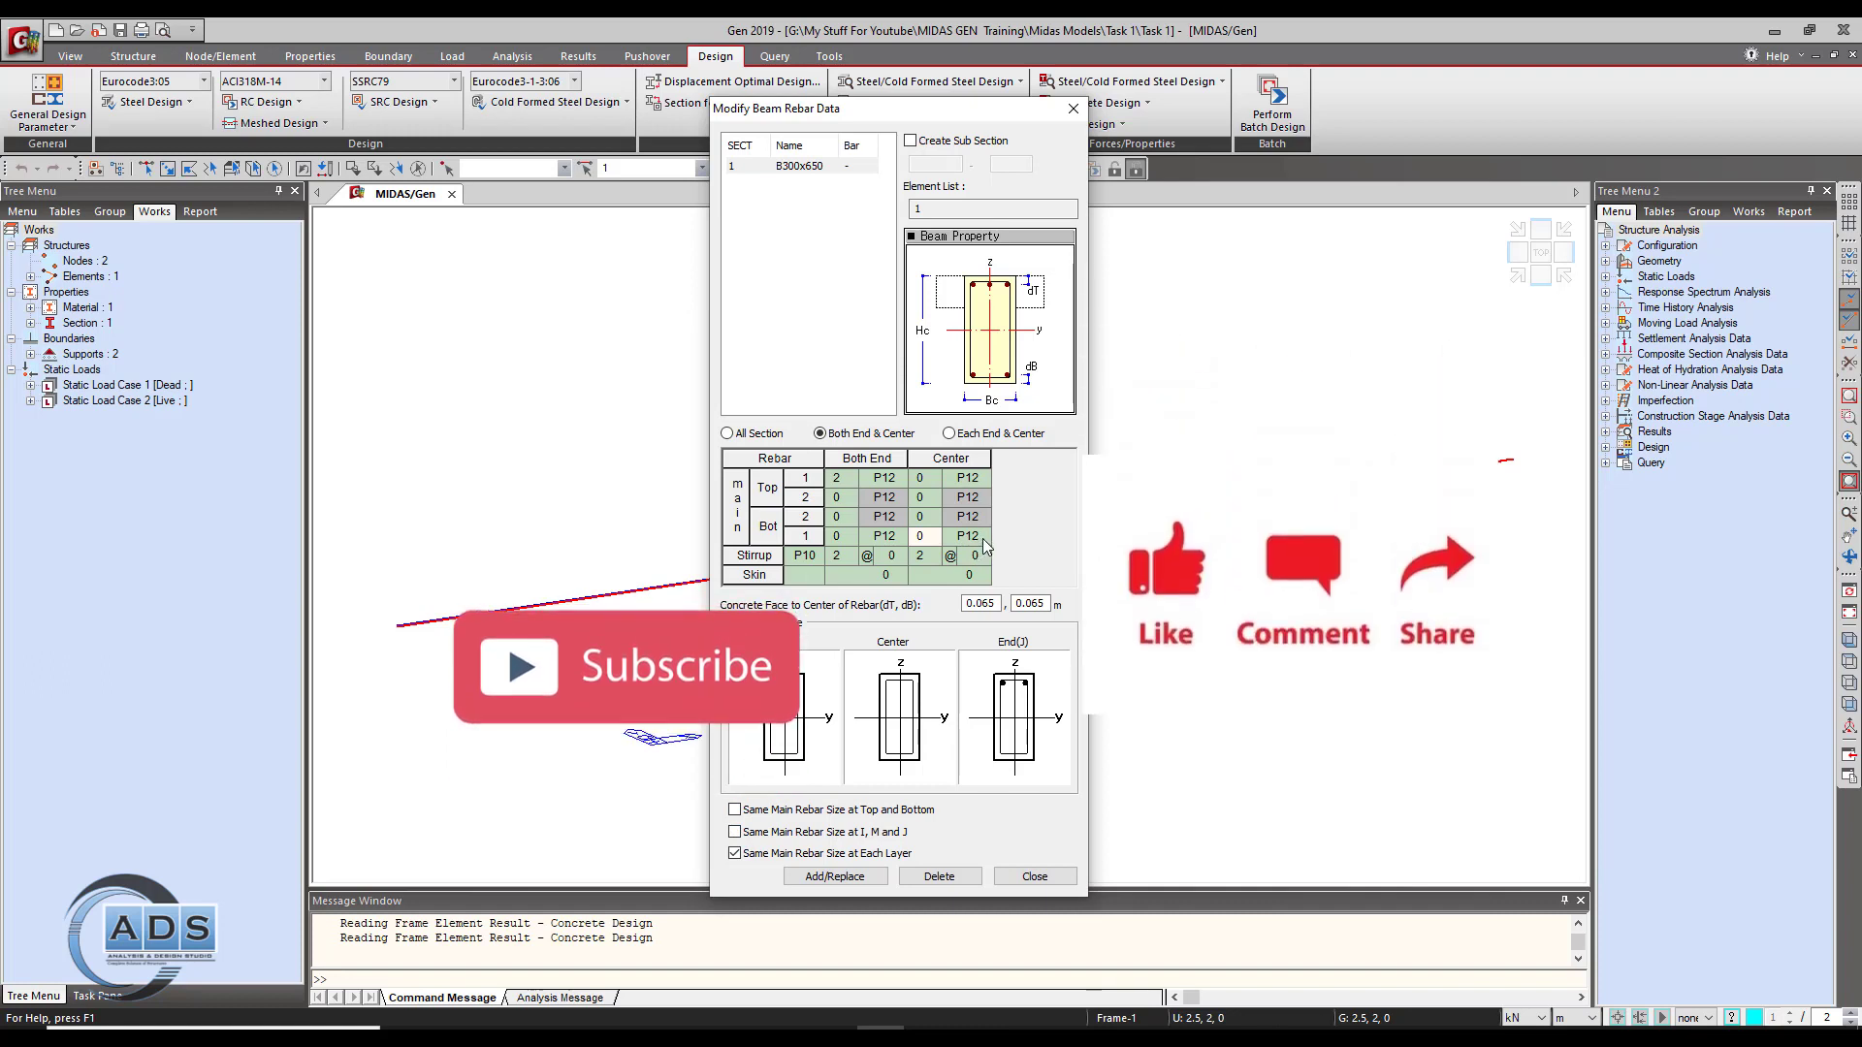
{"action": "left_click", "coordinate": [981, 542]}
{"action": "left_click", "coordinate": [982, 541]}
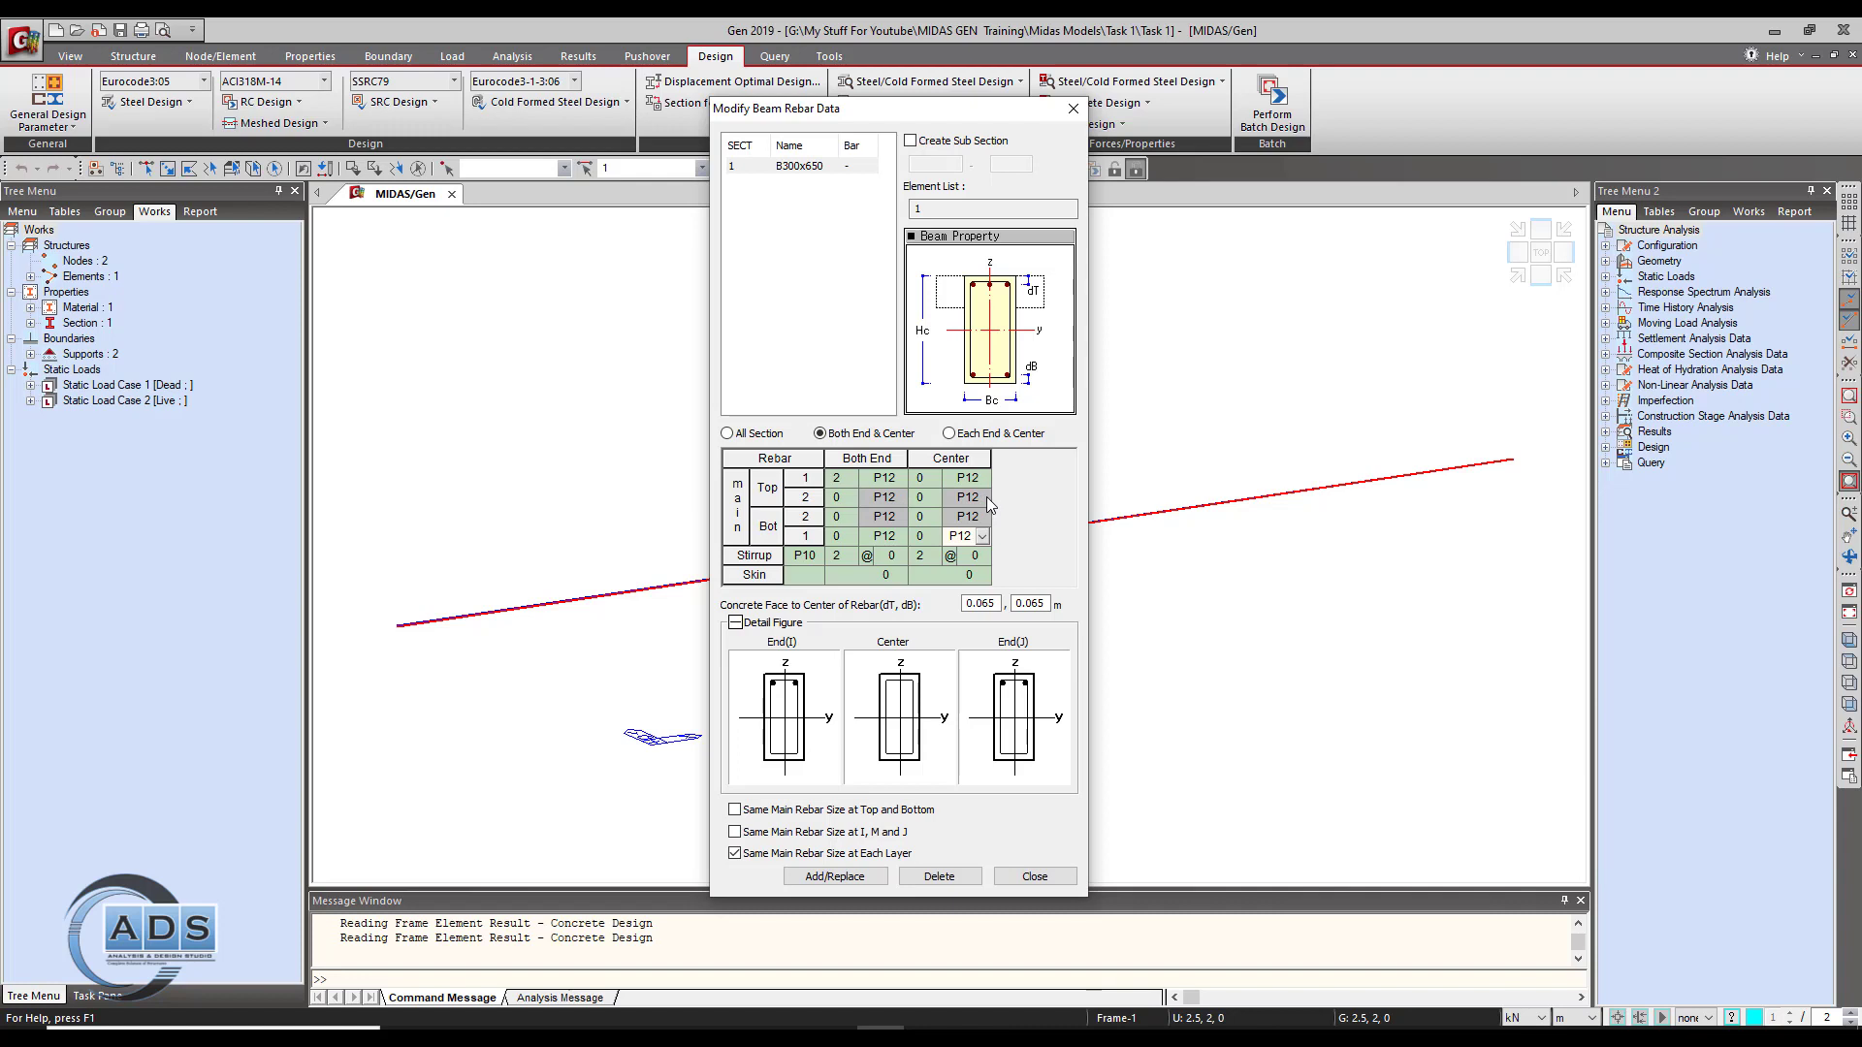
{"action": "left_click", "coordinate": [737, 854]}
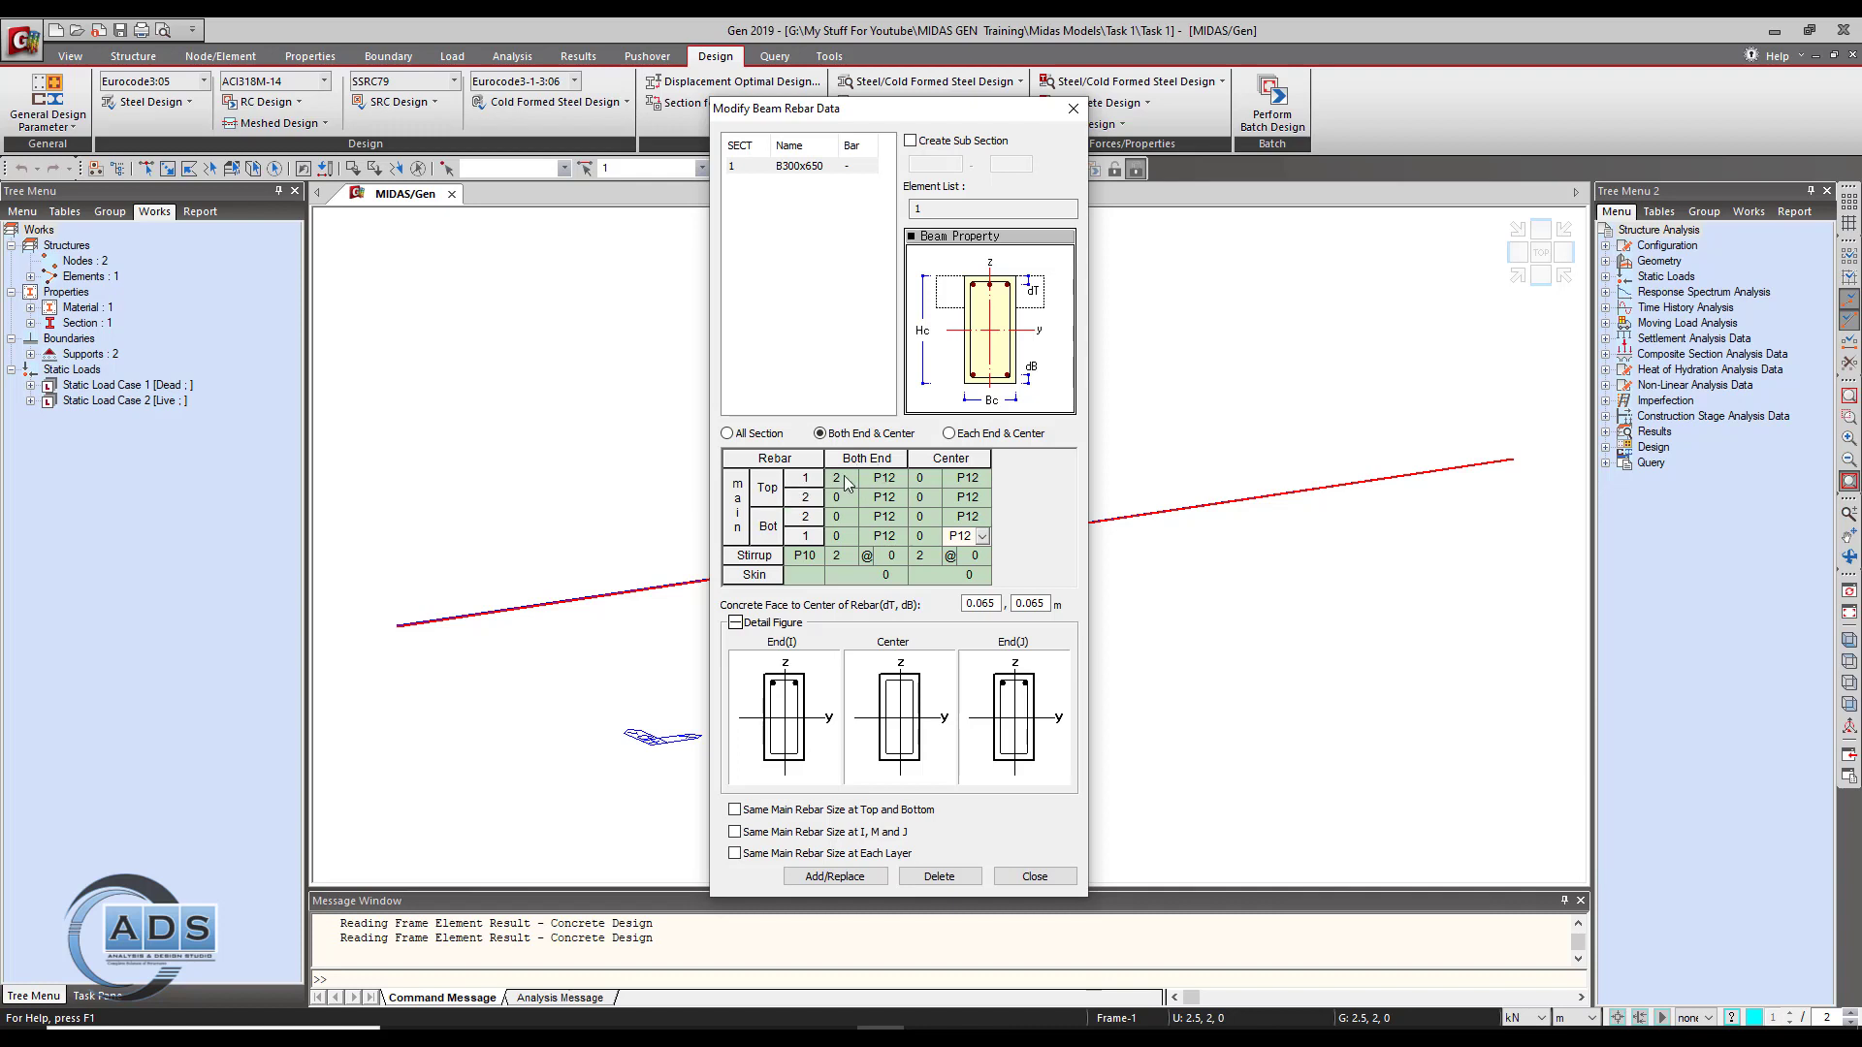
Step: Set the first top layer to 2 P10 bars at both ends and centre
{"action": "left_click", "coordinate": [884, 477]}
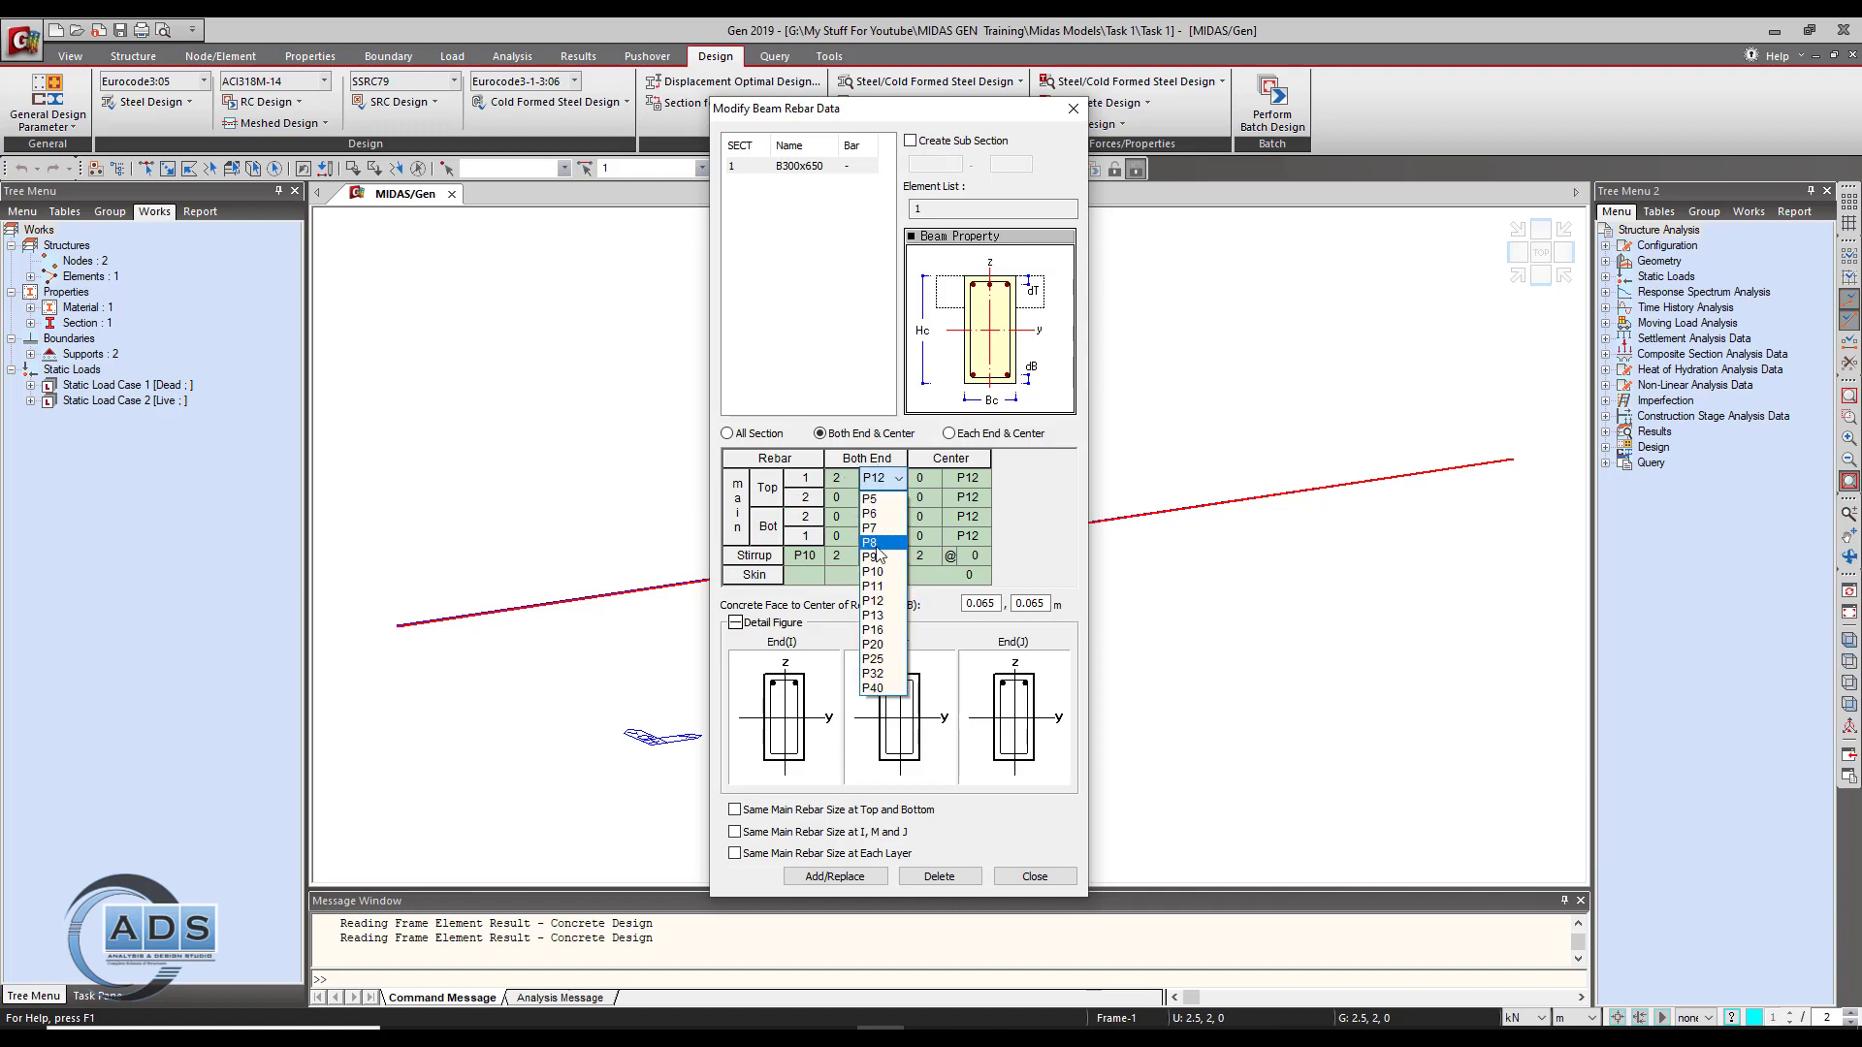
{"action": "left_click", "coordinate": [894, 497]}
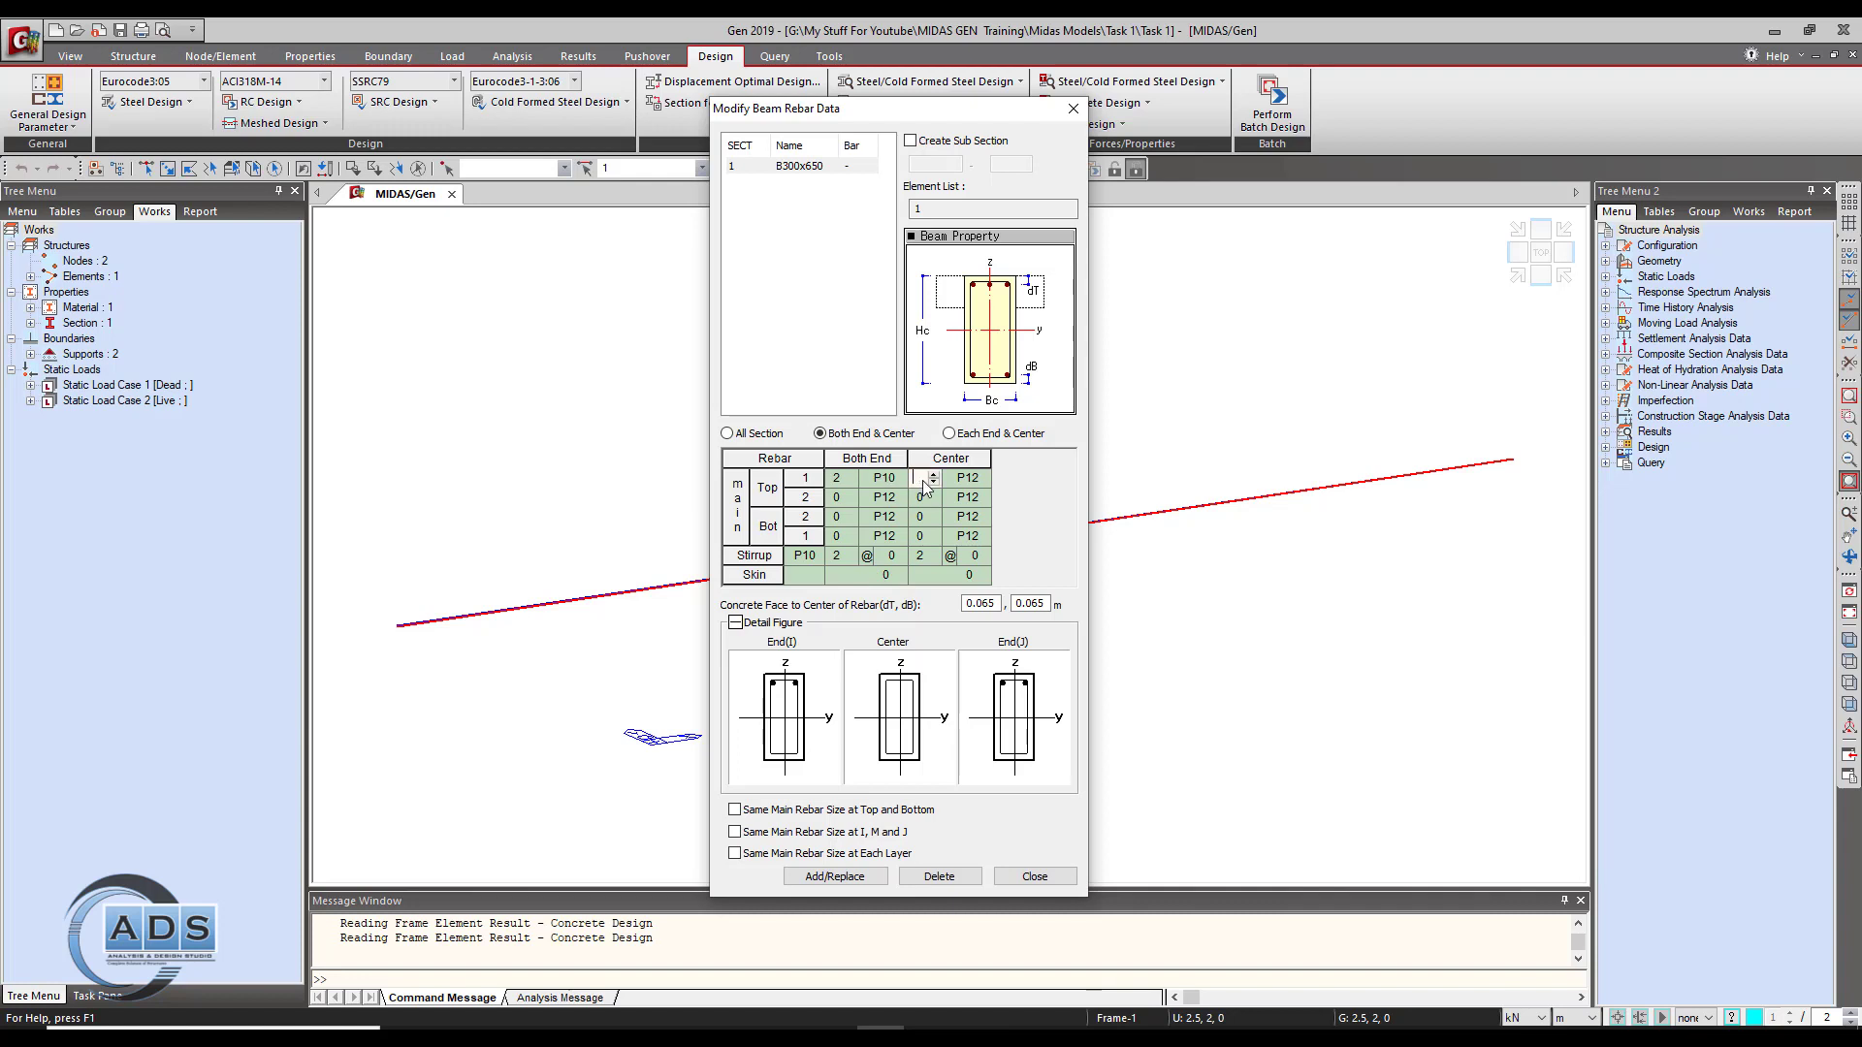
{"action": "type", "text": "2"}
{"action": "left_click", "coordinate": [968, 478]}
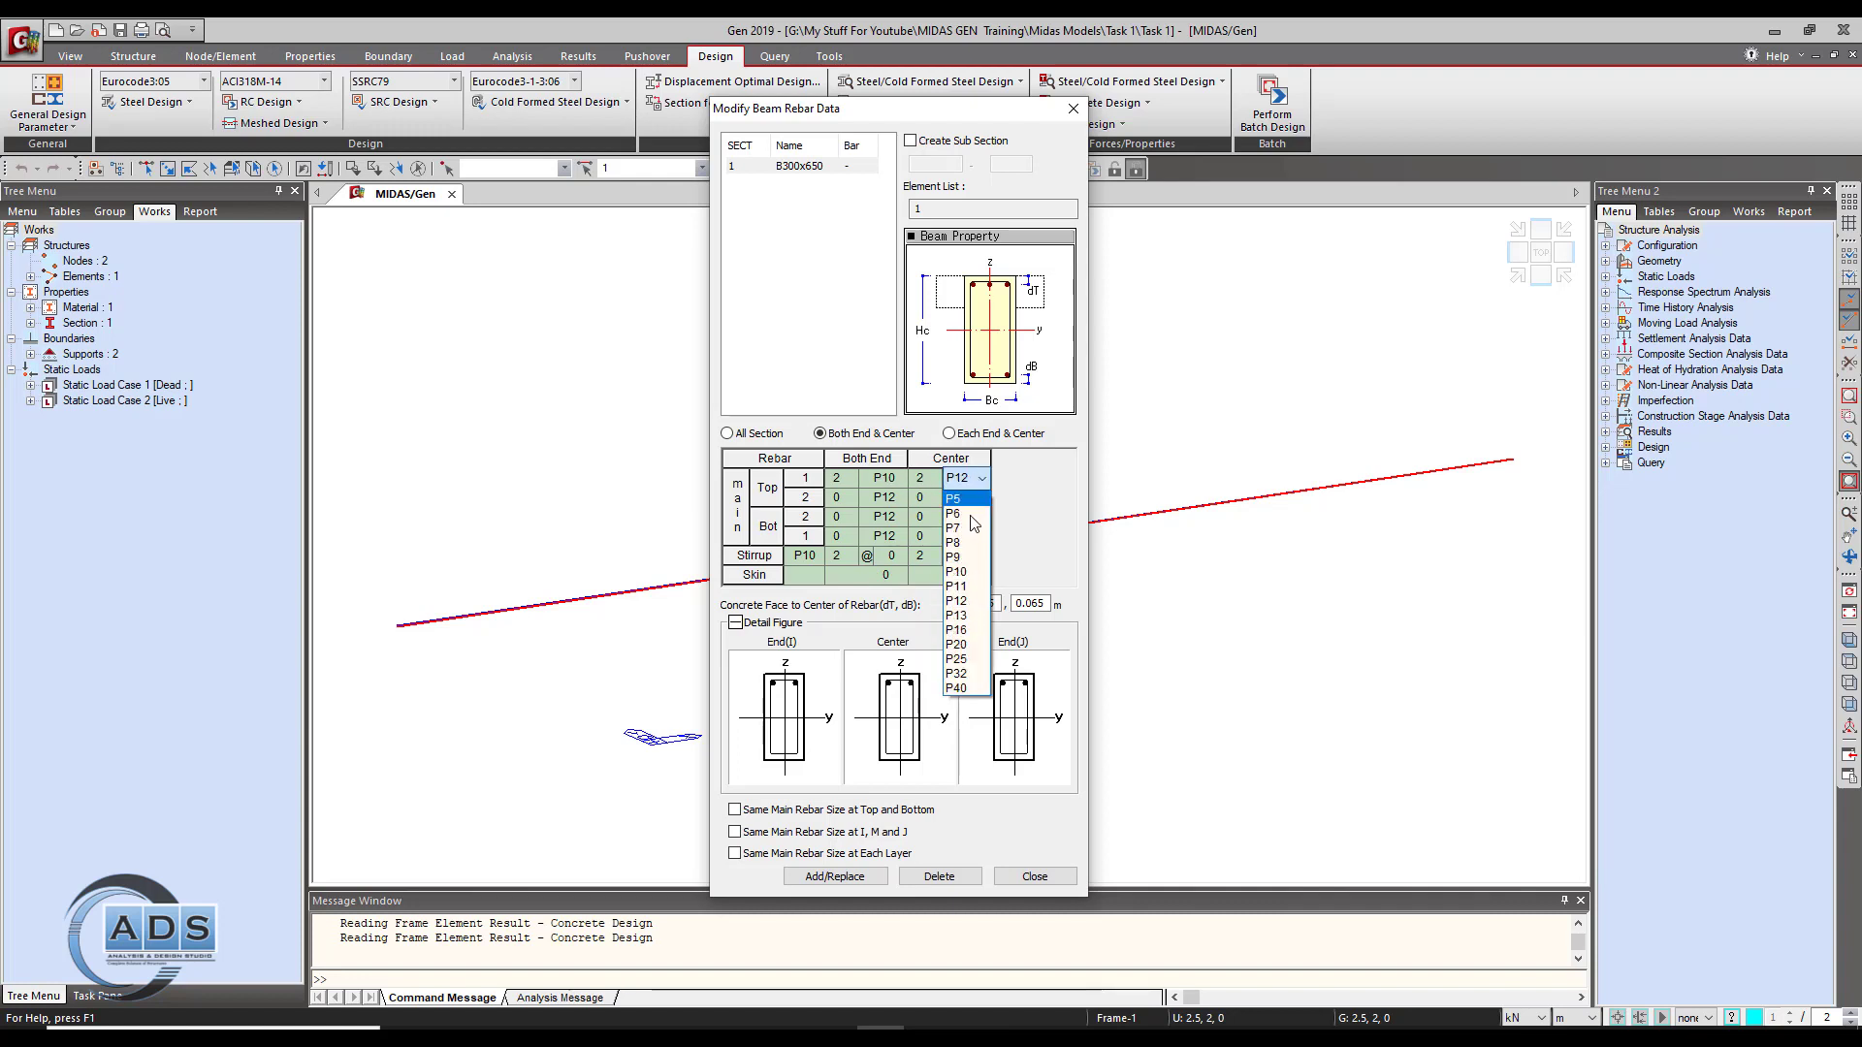
{"action": "left_click", "coordinate": [960, 571]}
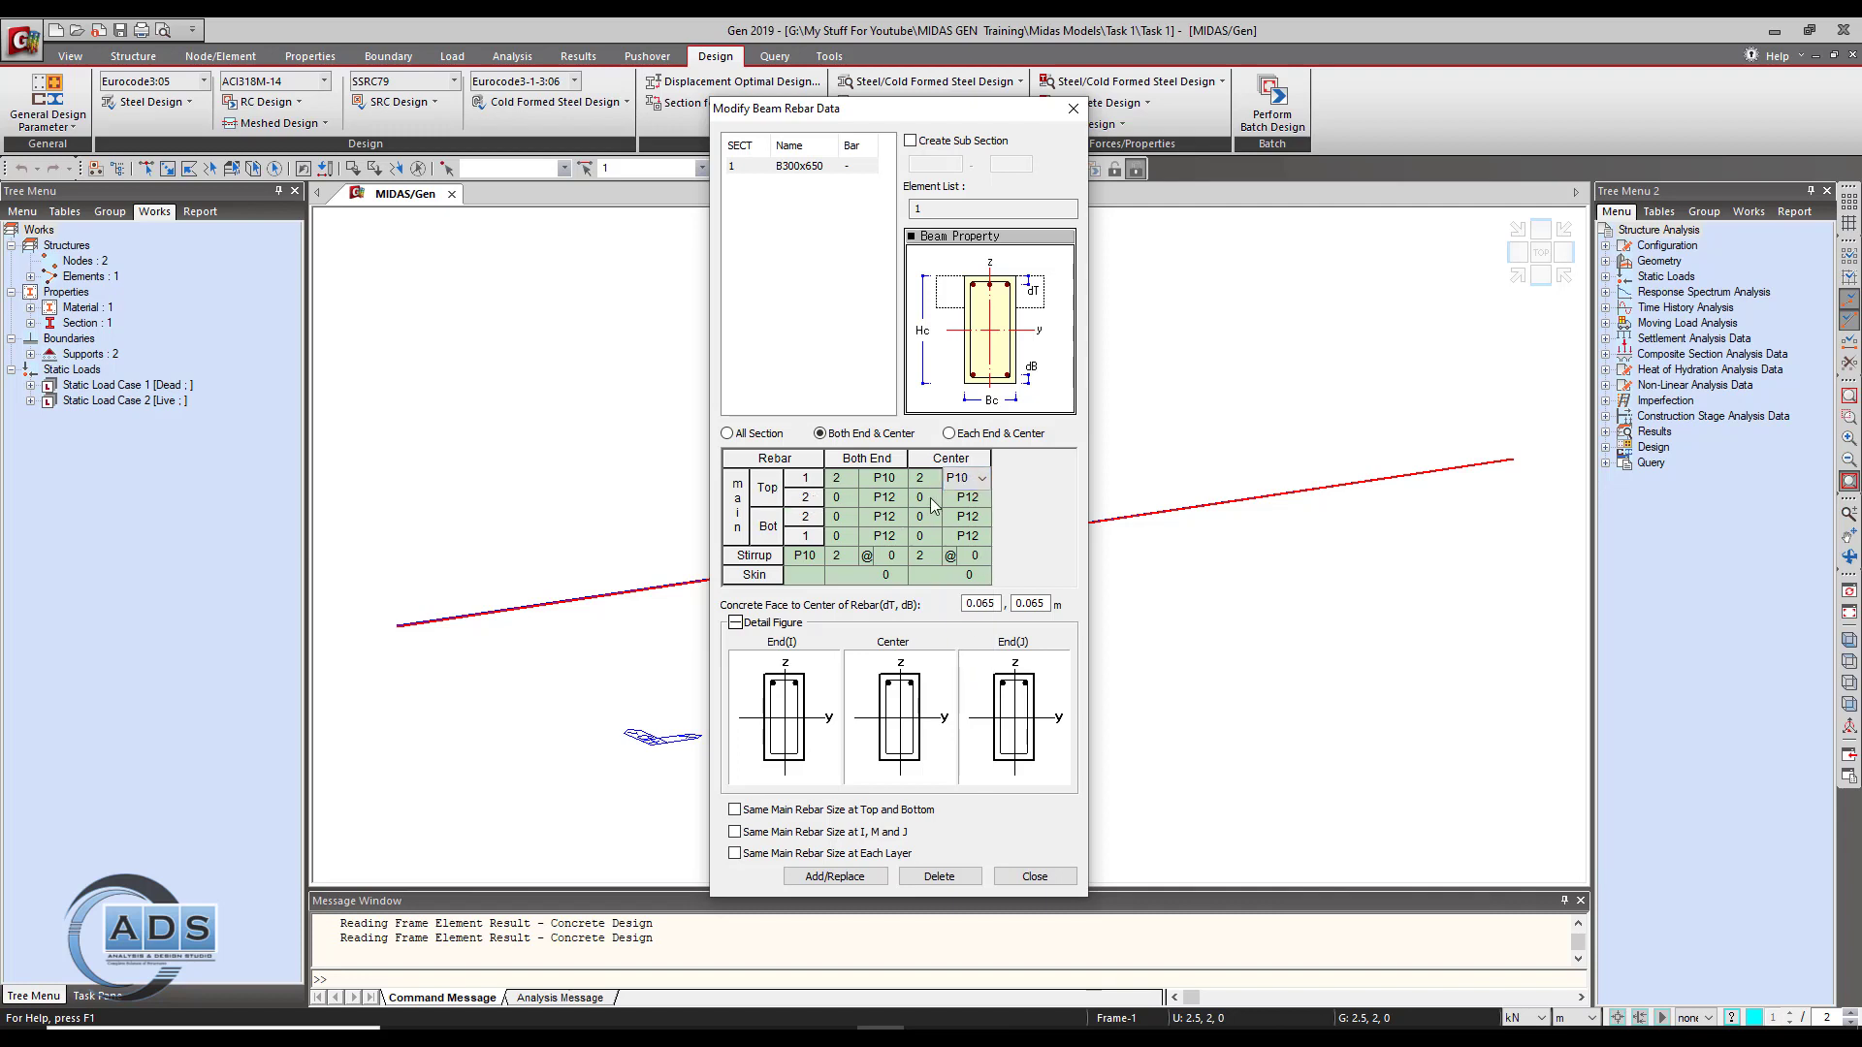
Step: Set the first bottom layer to 2 P10 bars at both ends and centre, and top cover dT to 0.04
{"action": "left_click", "coordinate": [850, 539]}
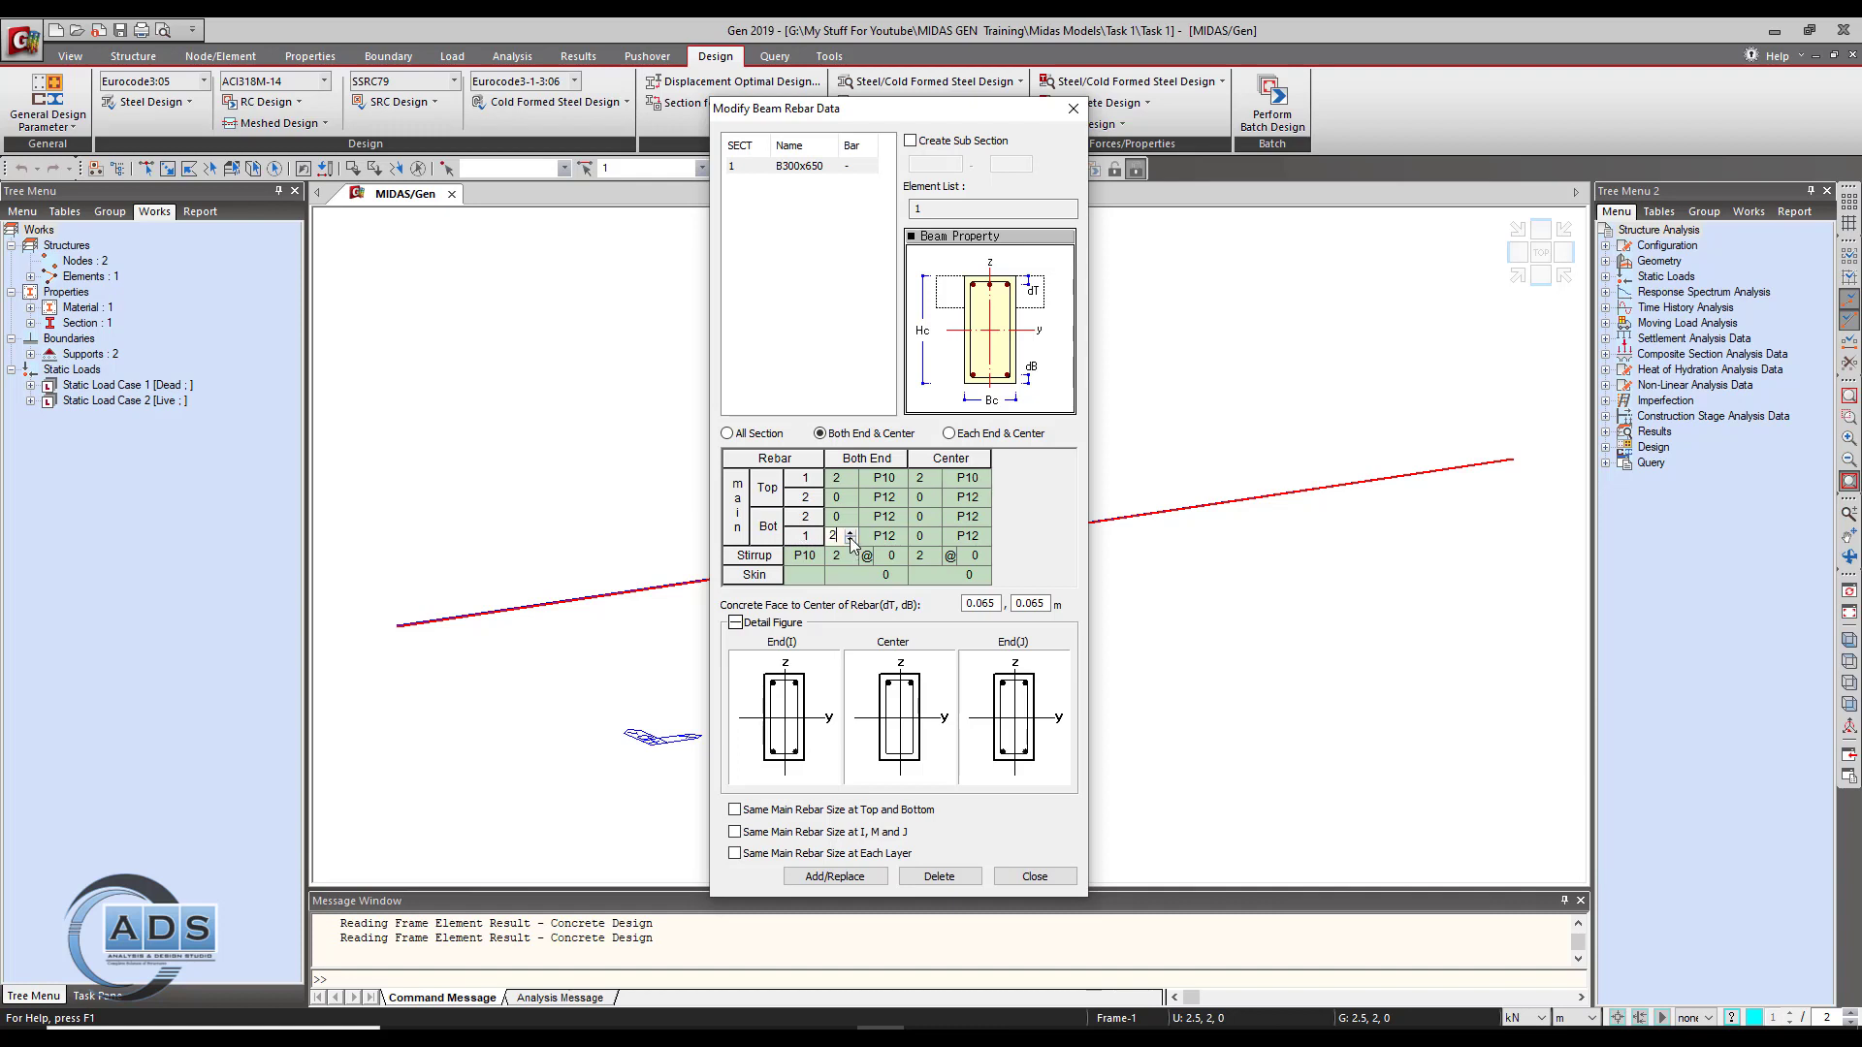
{"action": "left_click", "coordinate": [878, 548]}
{"action": "left_click", "coordinate": [884, 621]}
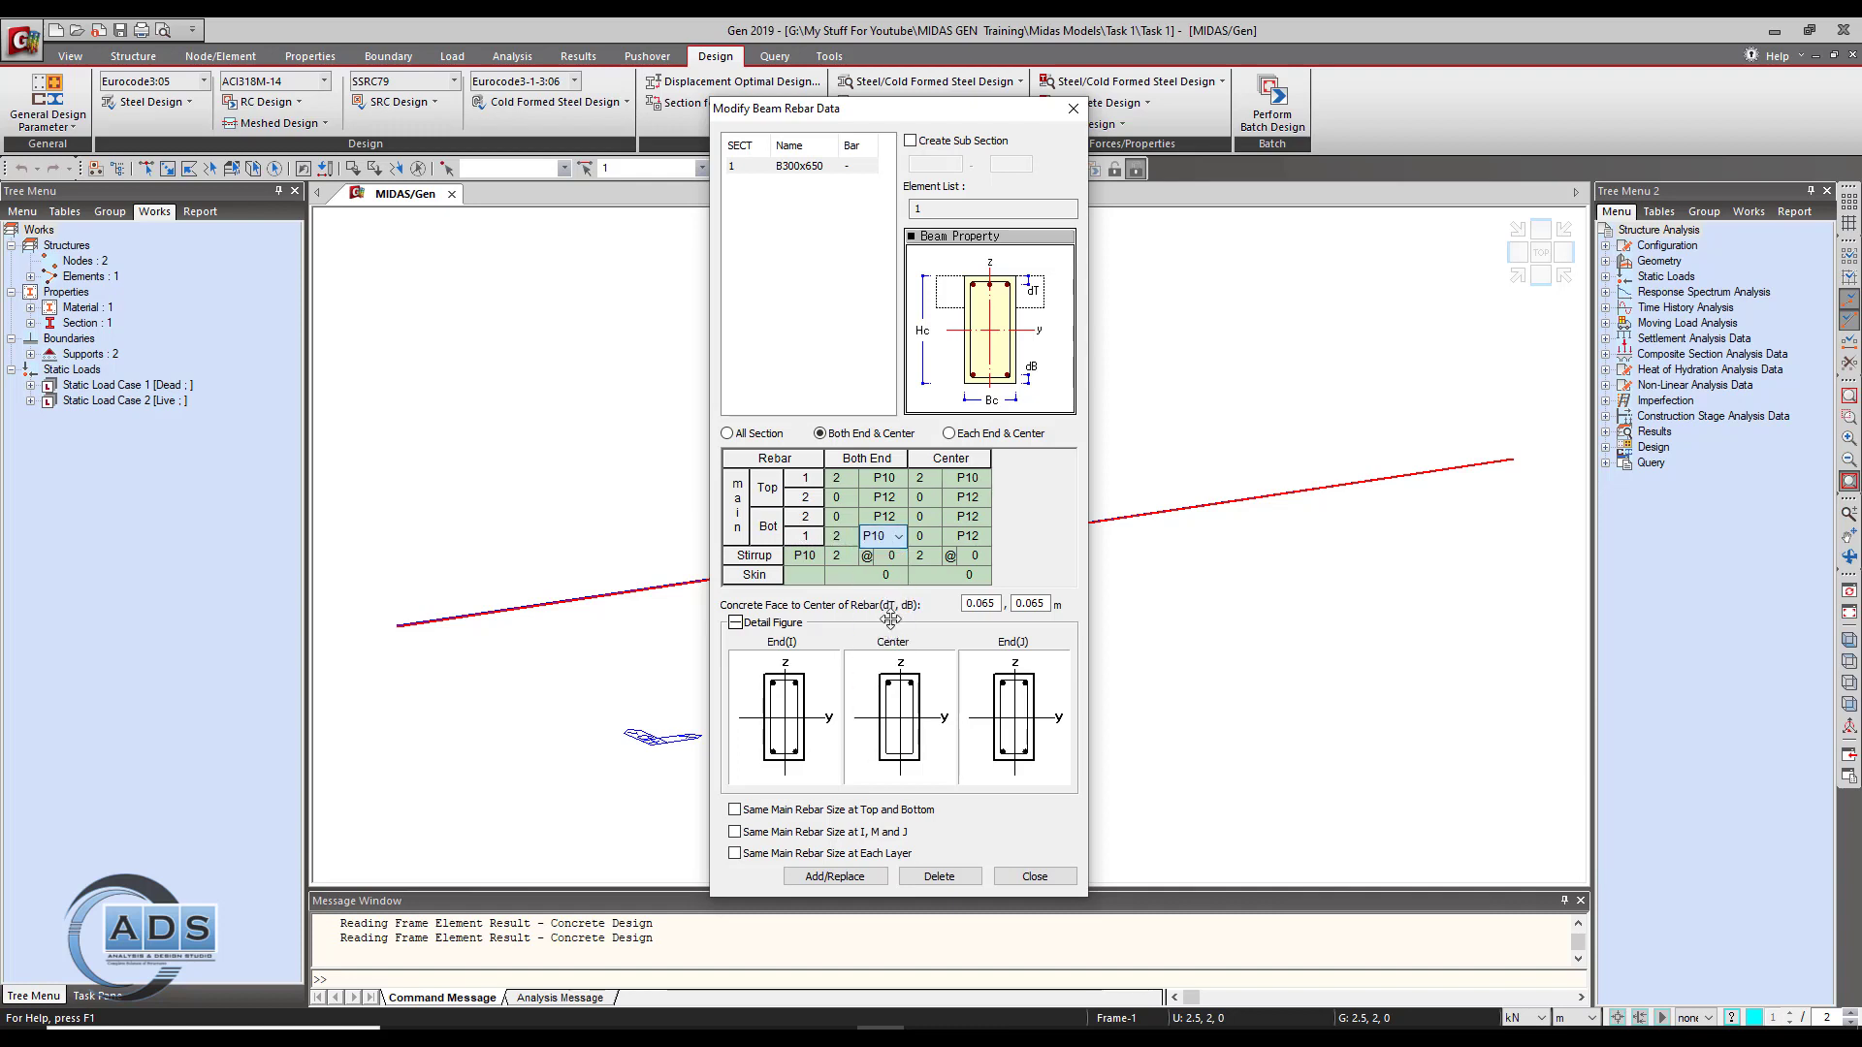
{"action": "left_click", "coordinate": [931, 536]}
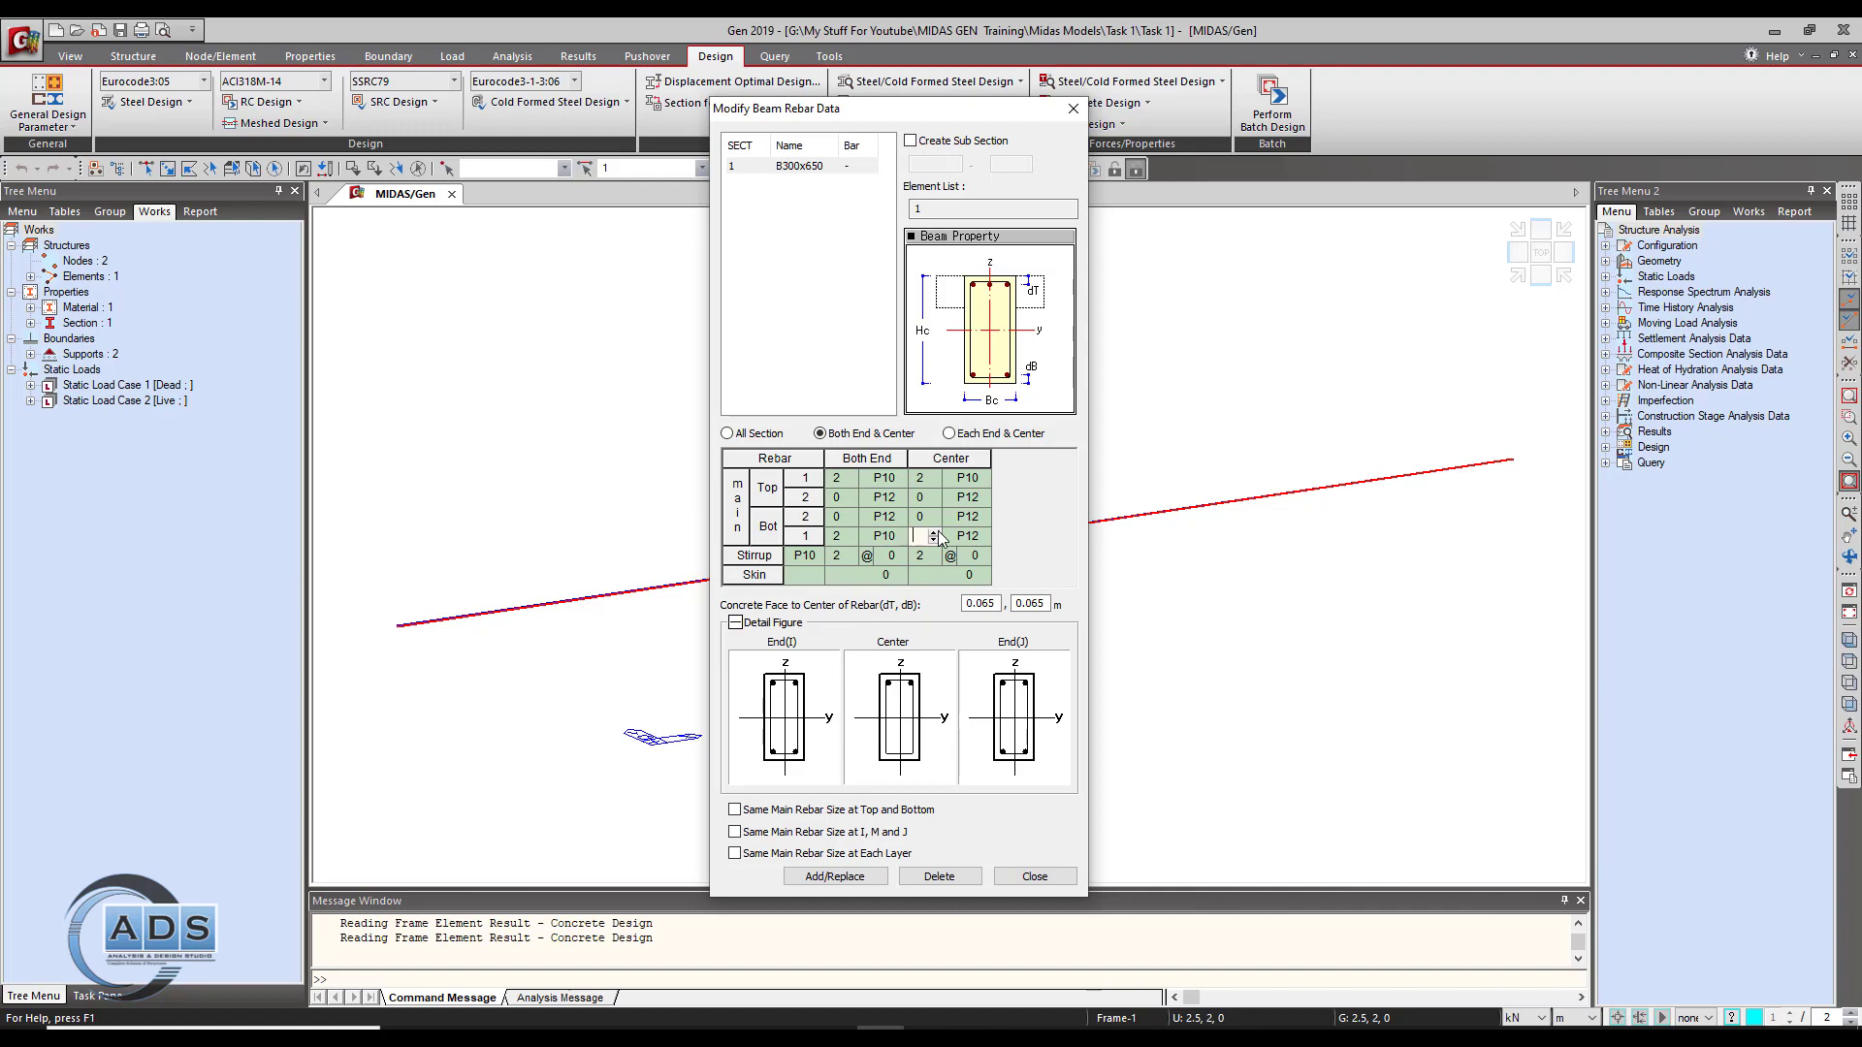
{"action": "type", "text": "2"}
{"action": "left_click", "coordinate": [979, 539]}
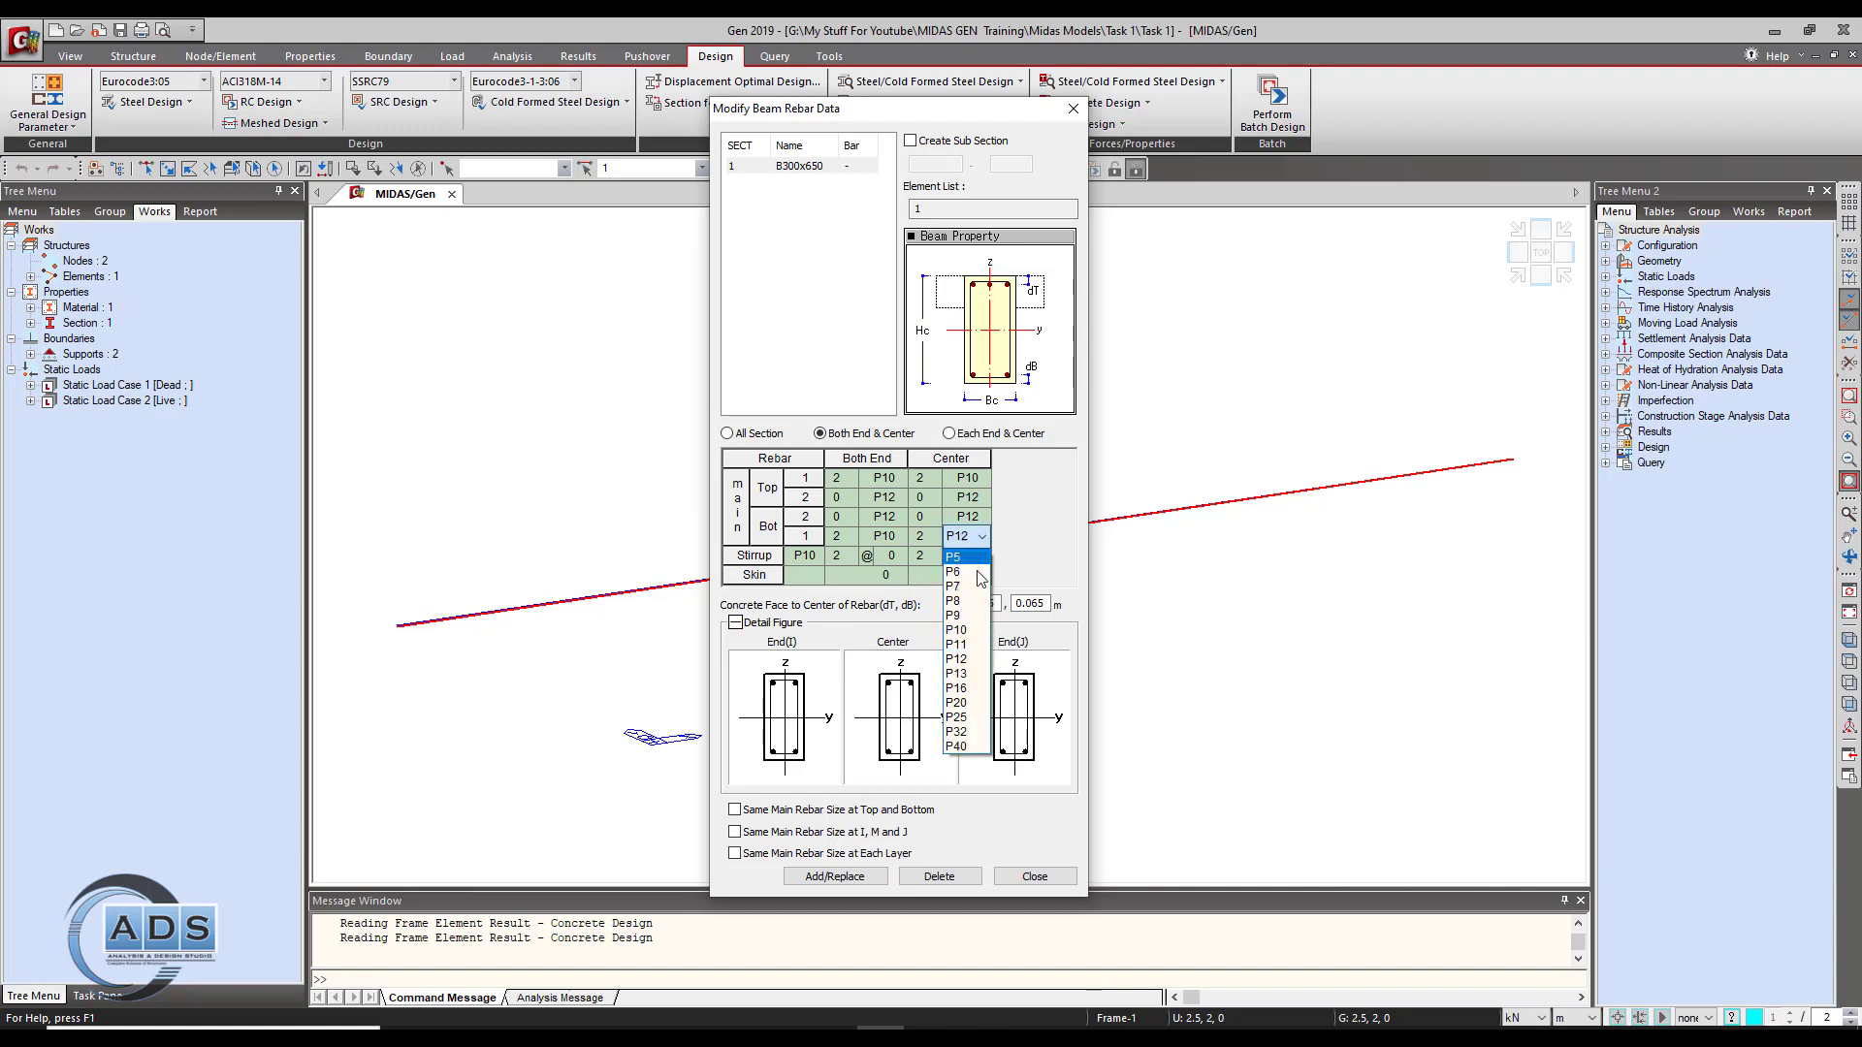
{"action": "left_click", "coordinate": [968, 624]}
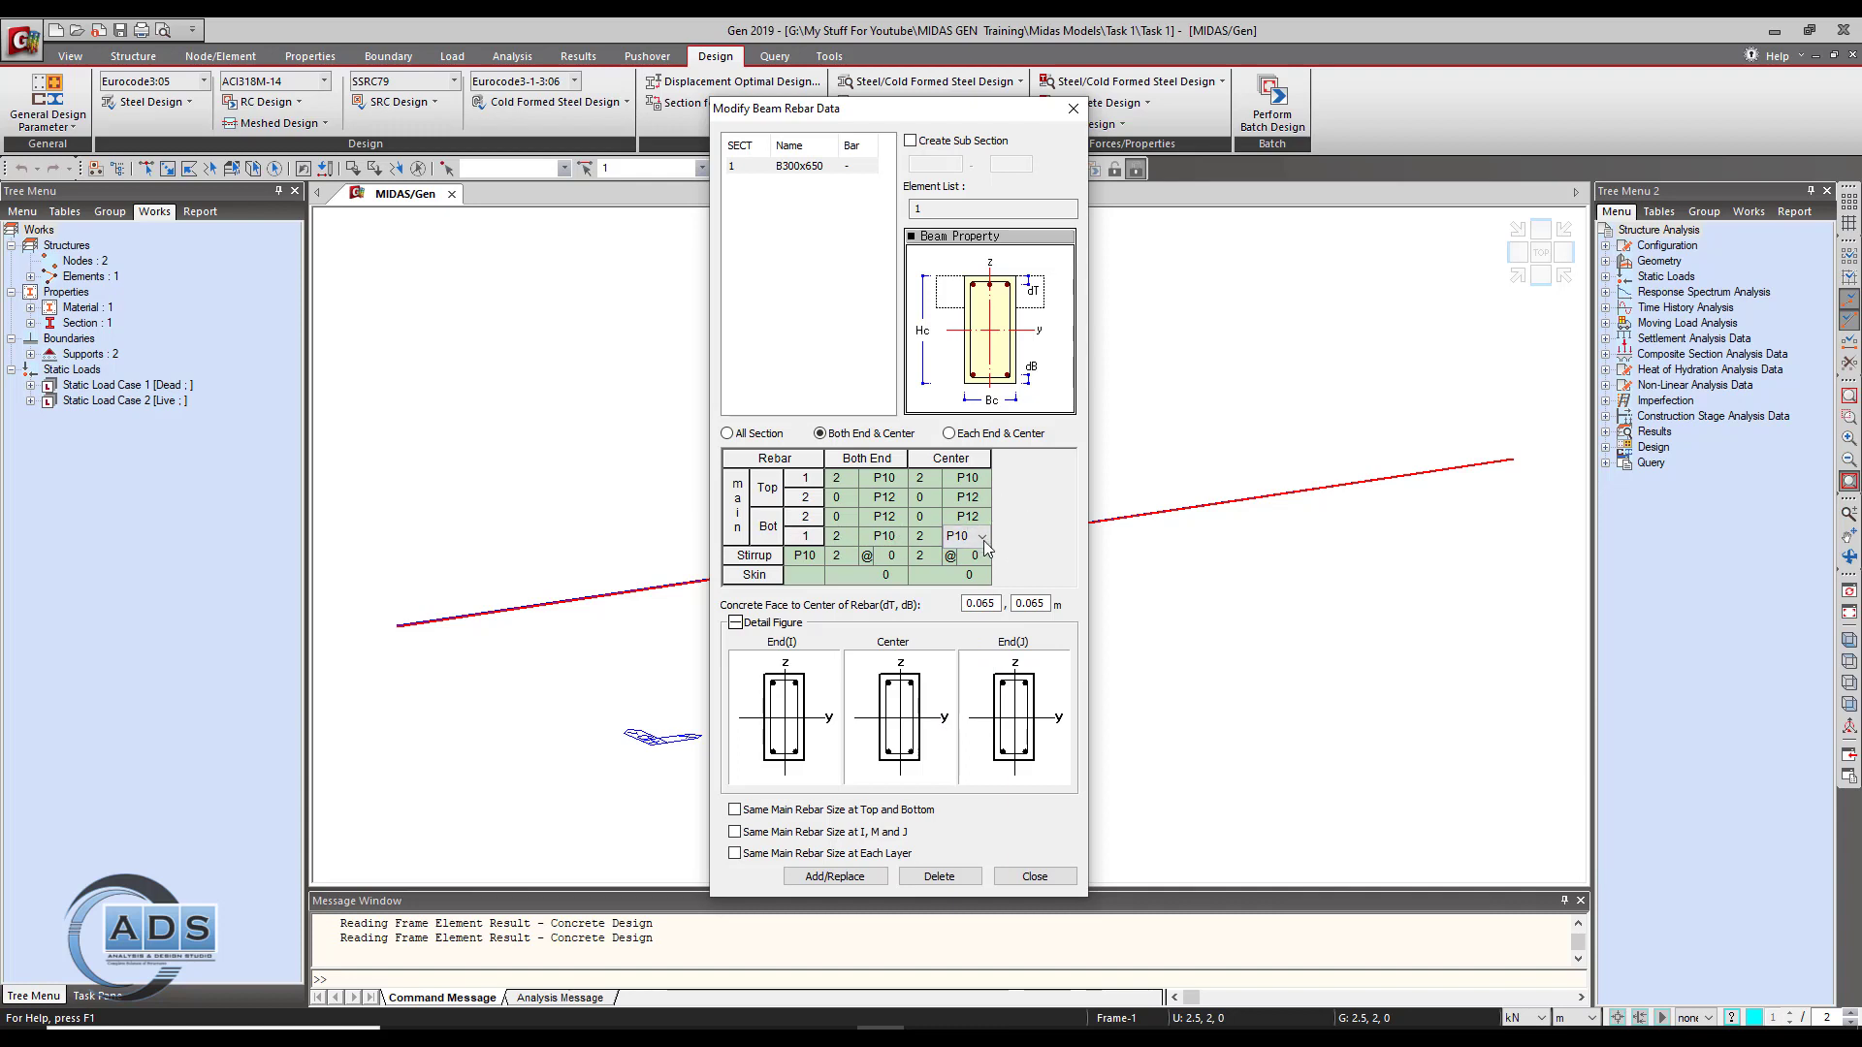
{"action": "left_click", "coordinate": [965, 603]}
{"action": "type", "text": "0.0"}
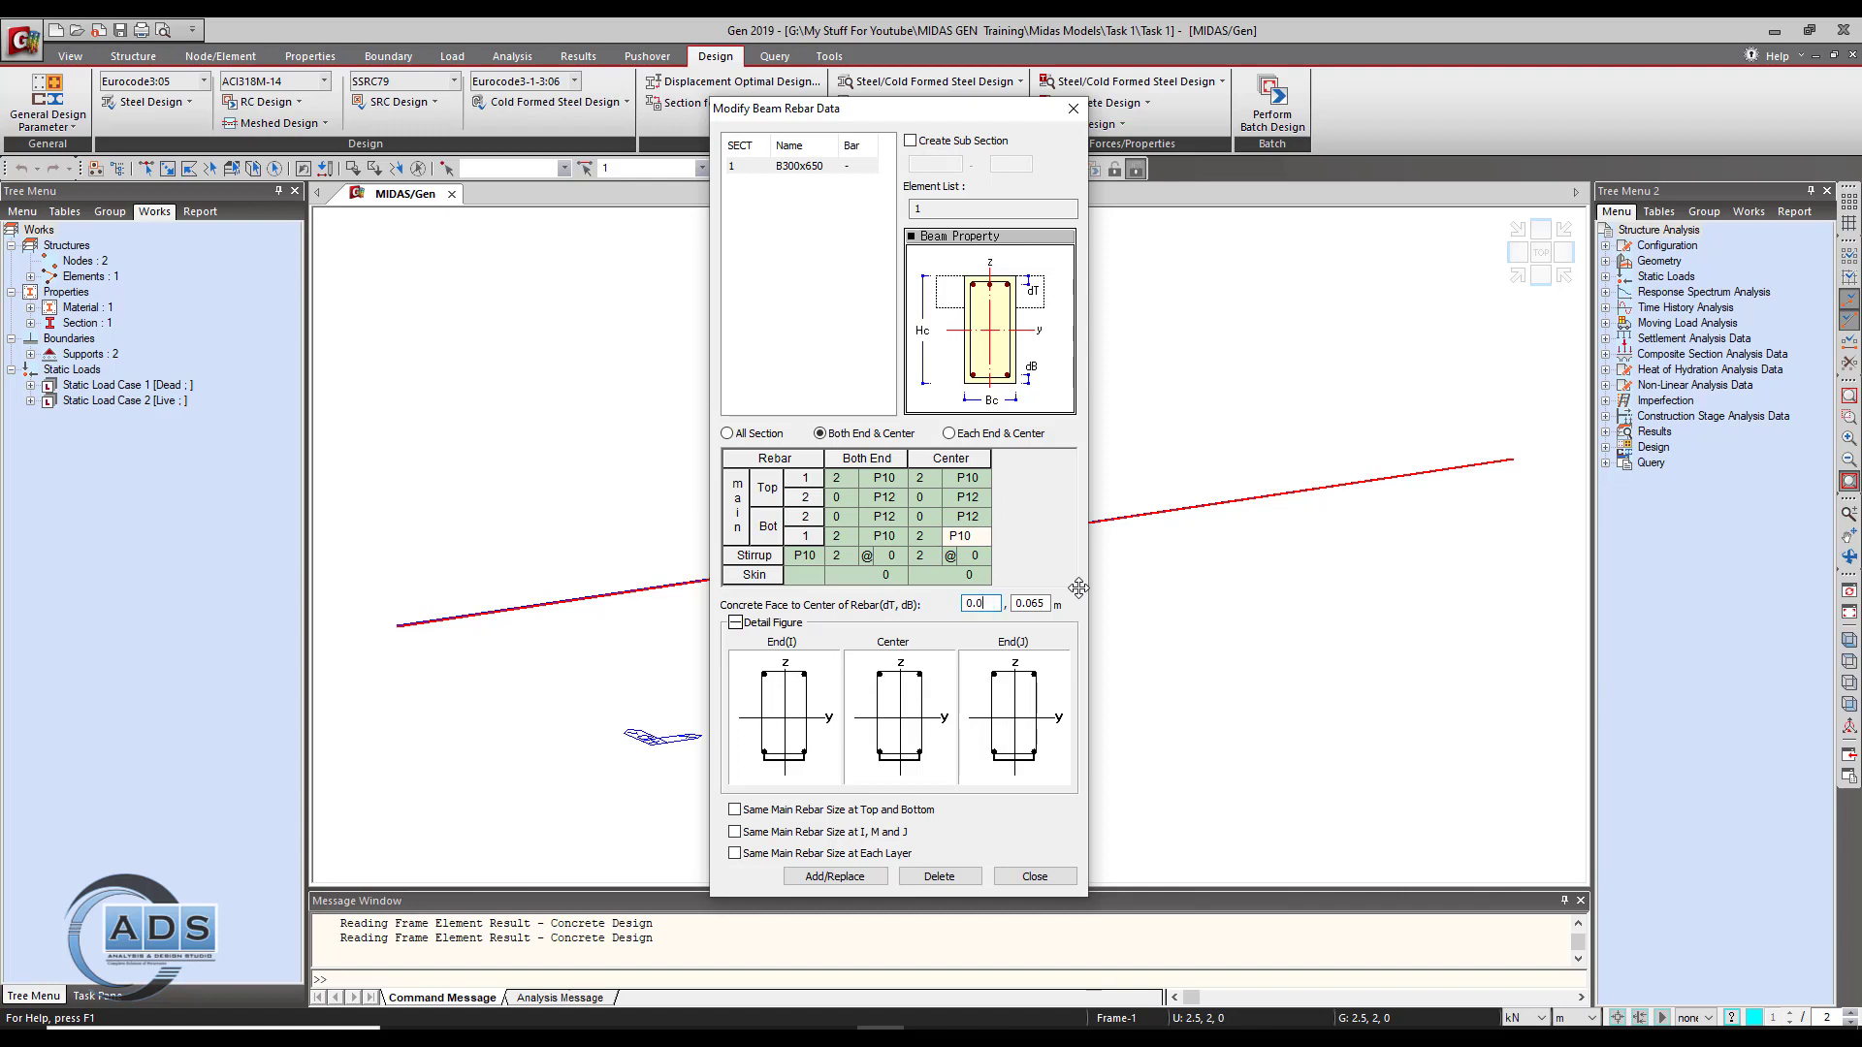
{"action": "type", "text": "4"}
Step: Set the bottom cover dB to 0.04 m
{"action": "left_click", "coordinate": [1046, 596]}
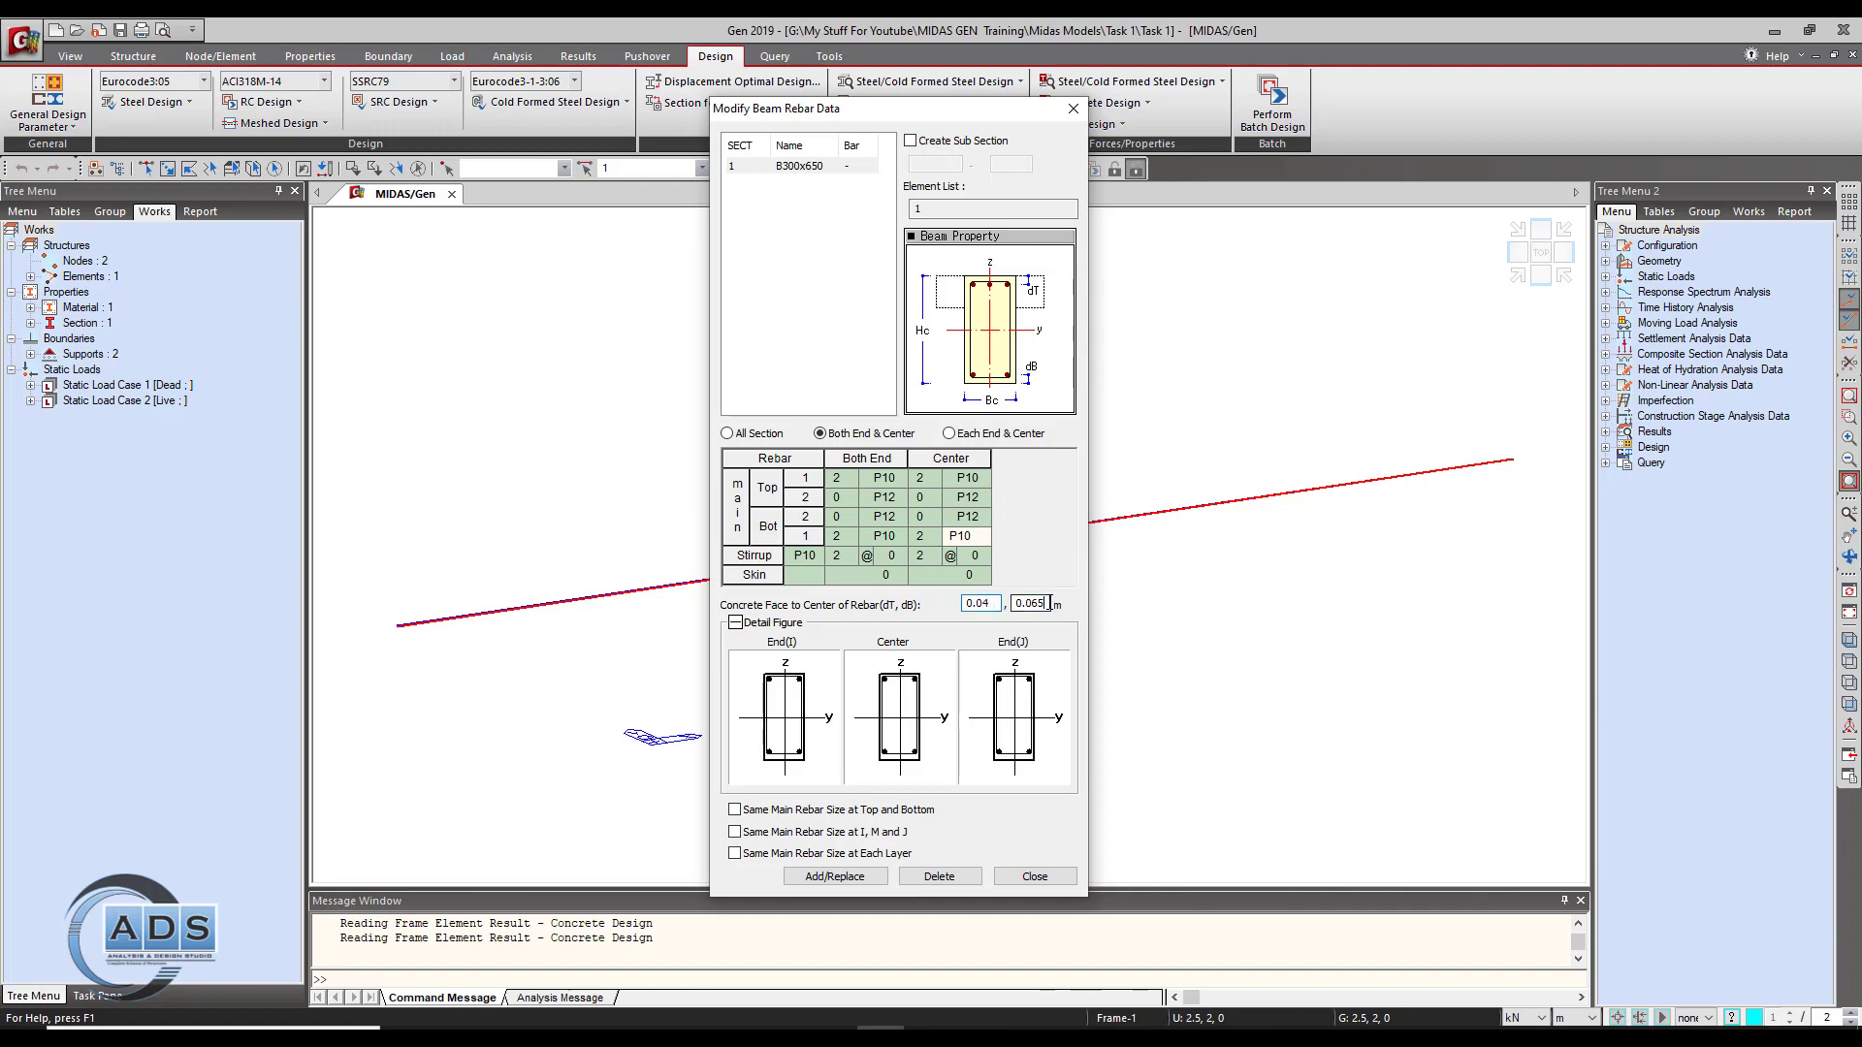
{"action": "key", "text": "BackSpace"}
{"action": "key", "text": "BackSpace"}
{"action": "key", "text": "BackSpace"}
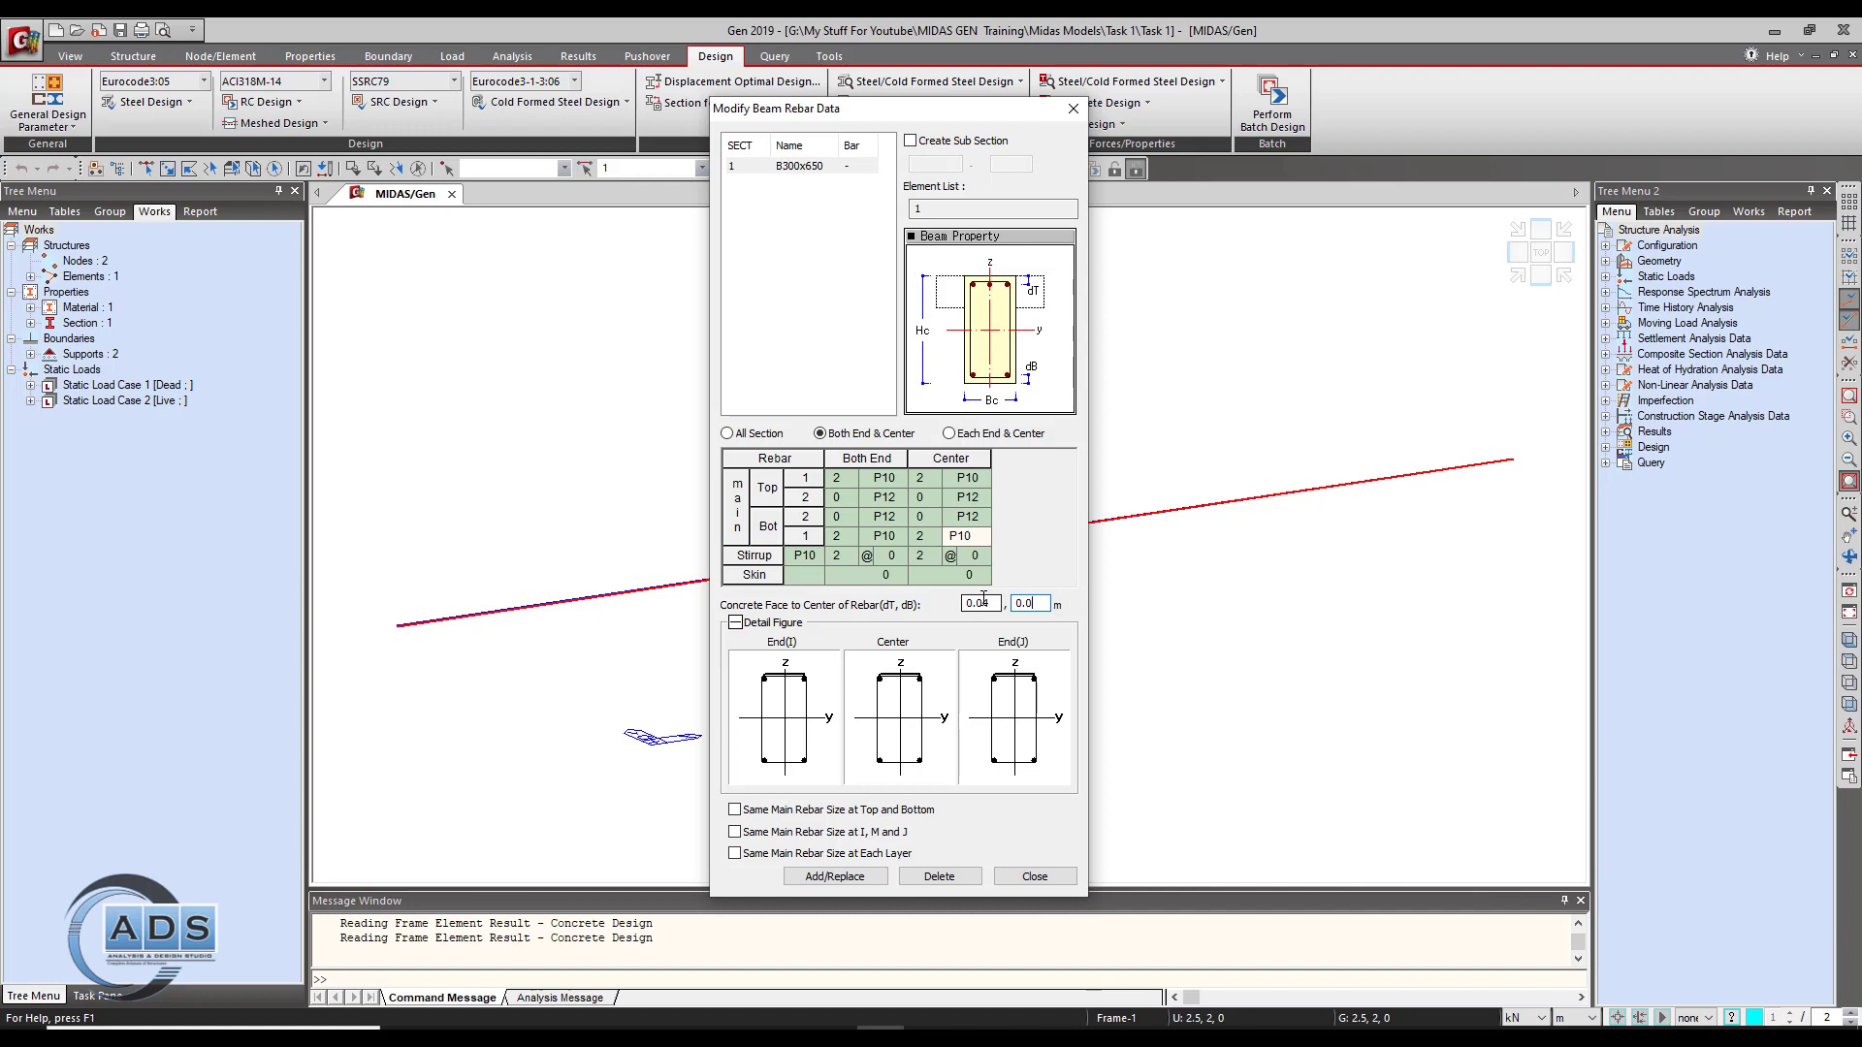
{"action": "type", "text": "04"}
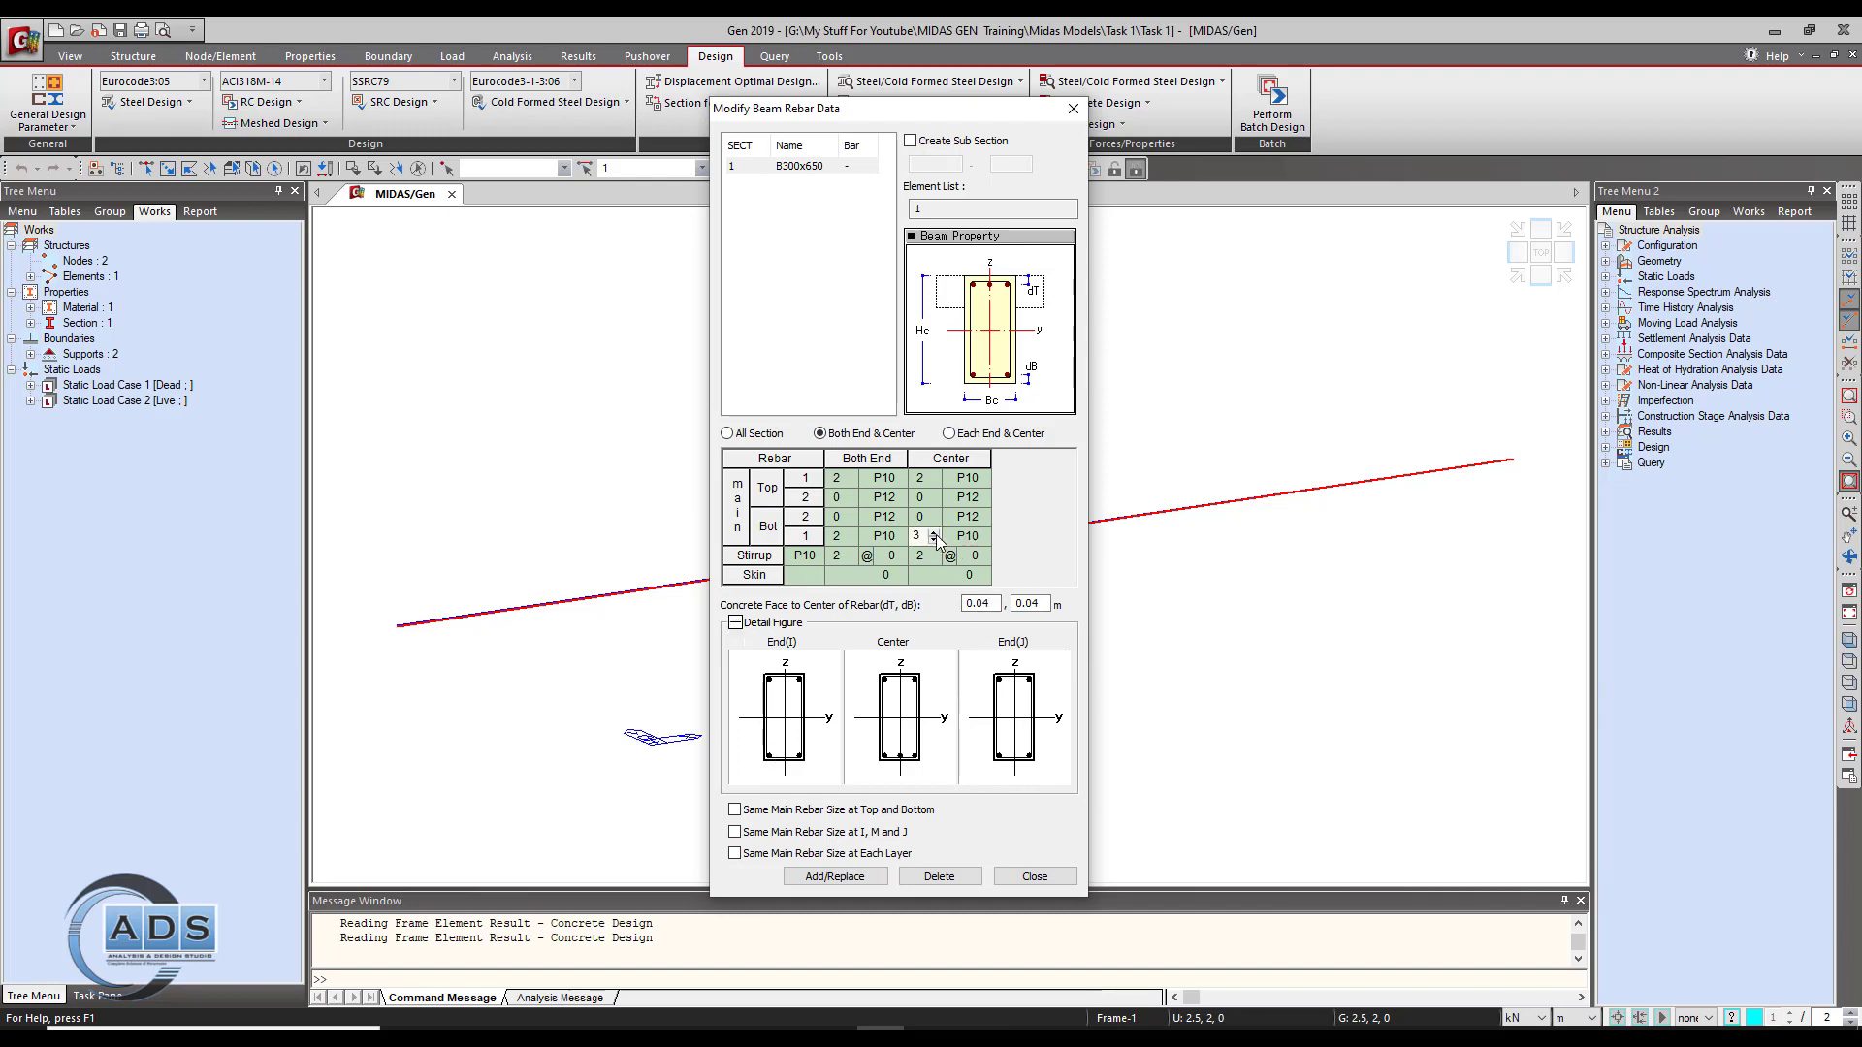
{"action": "left_click", "coordinate": [933, 532]}
Step: Set the end stirrups to P10 with 2 legs at 250 spacing
{"action": "left_click", "coordinate": [944, 542]}
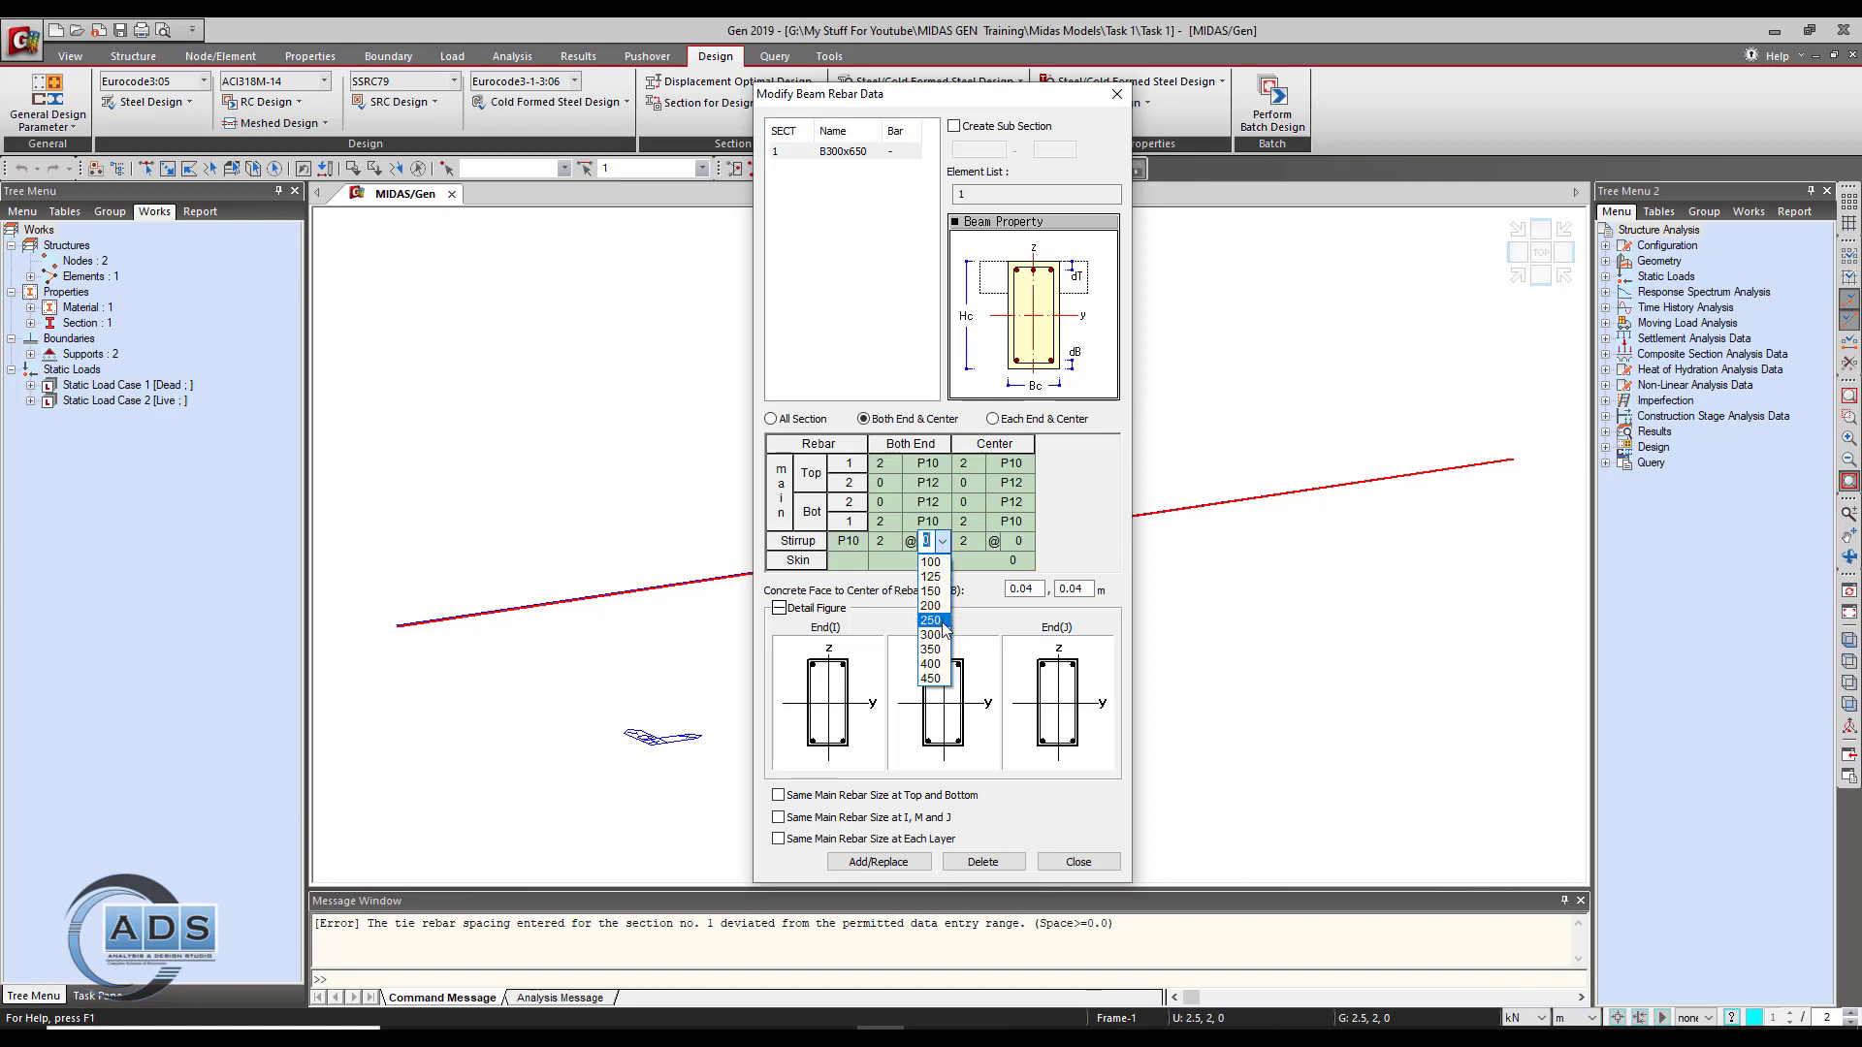
{"action": "left_click", "coordinate": [863, 547]}
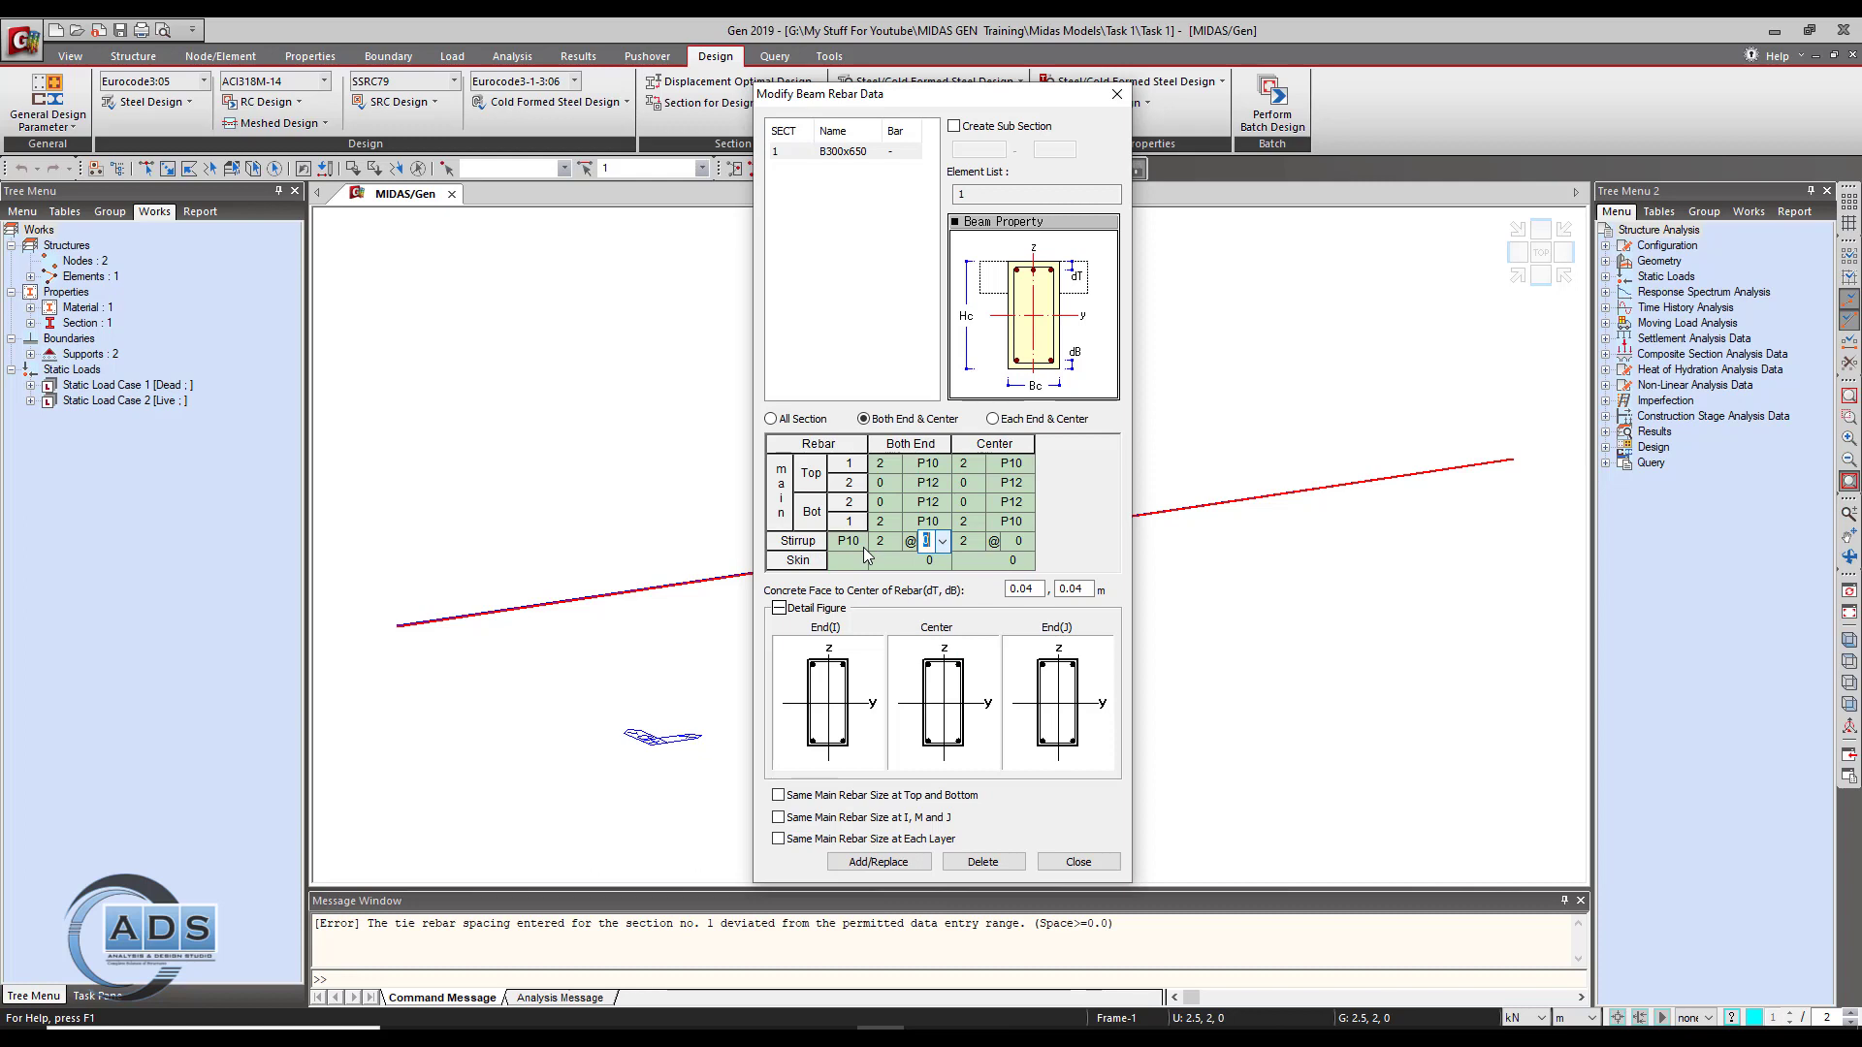
{"action": "left_click", "coordinate": [858, 543]}
{"action": "left_click", "coordinate": [857, 544]}
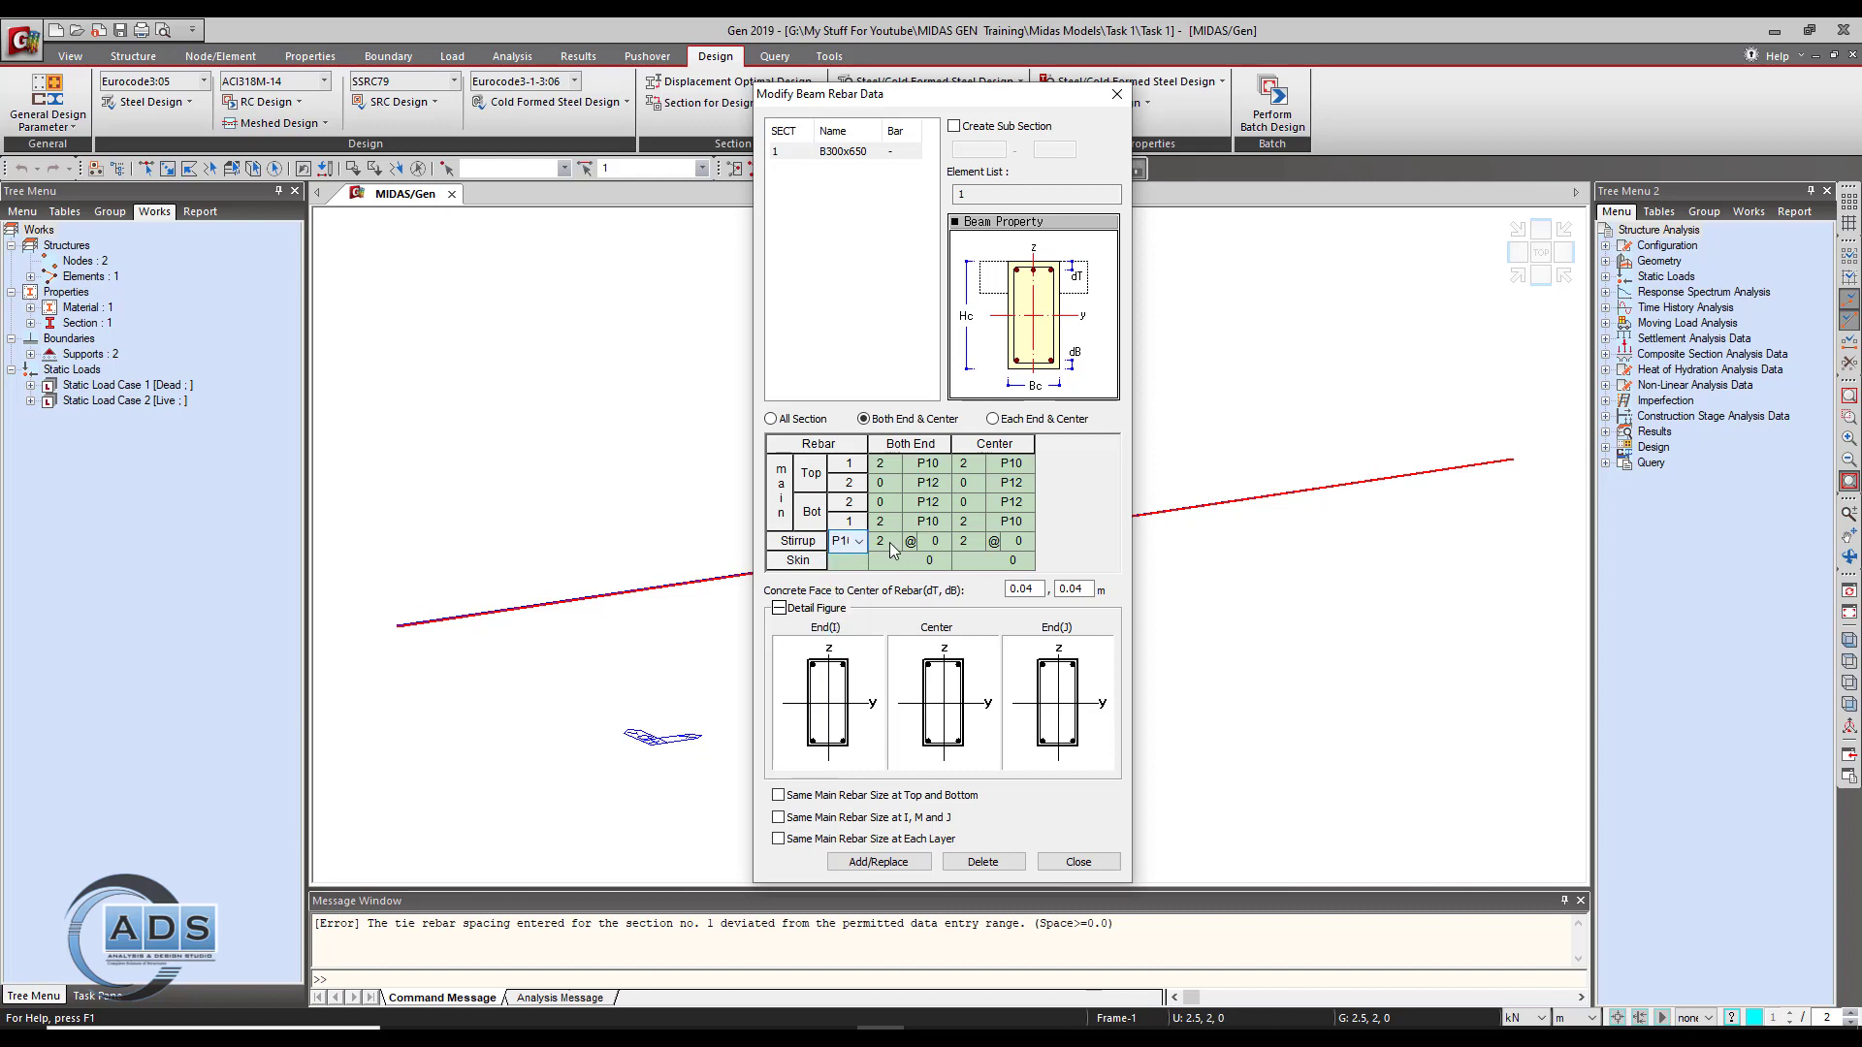
{"action": "left_click", "coordinate": [884, 542]}
{"action": "left_click", "coordinate": [945, 545]}
{"action": "left_click", "coordinate": [944, 545]}
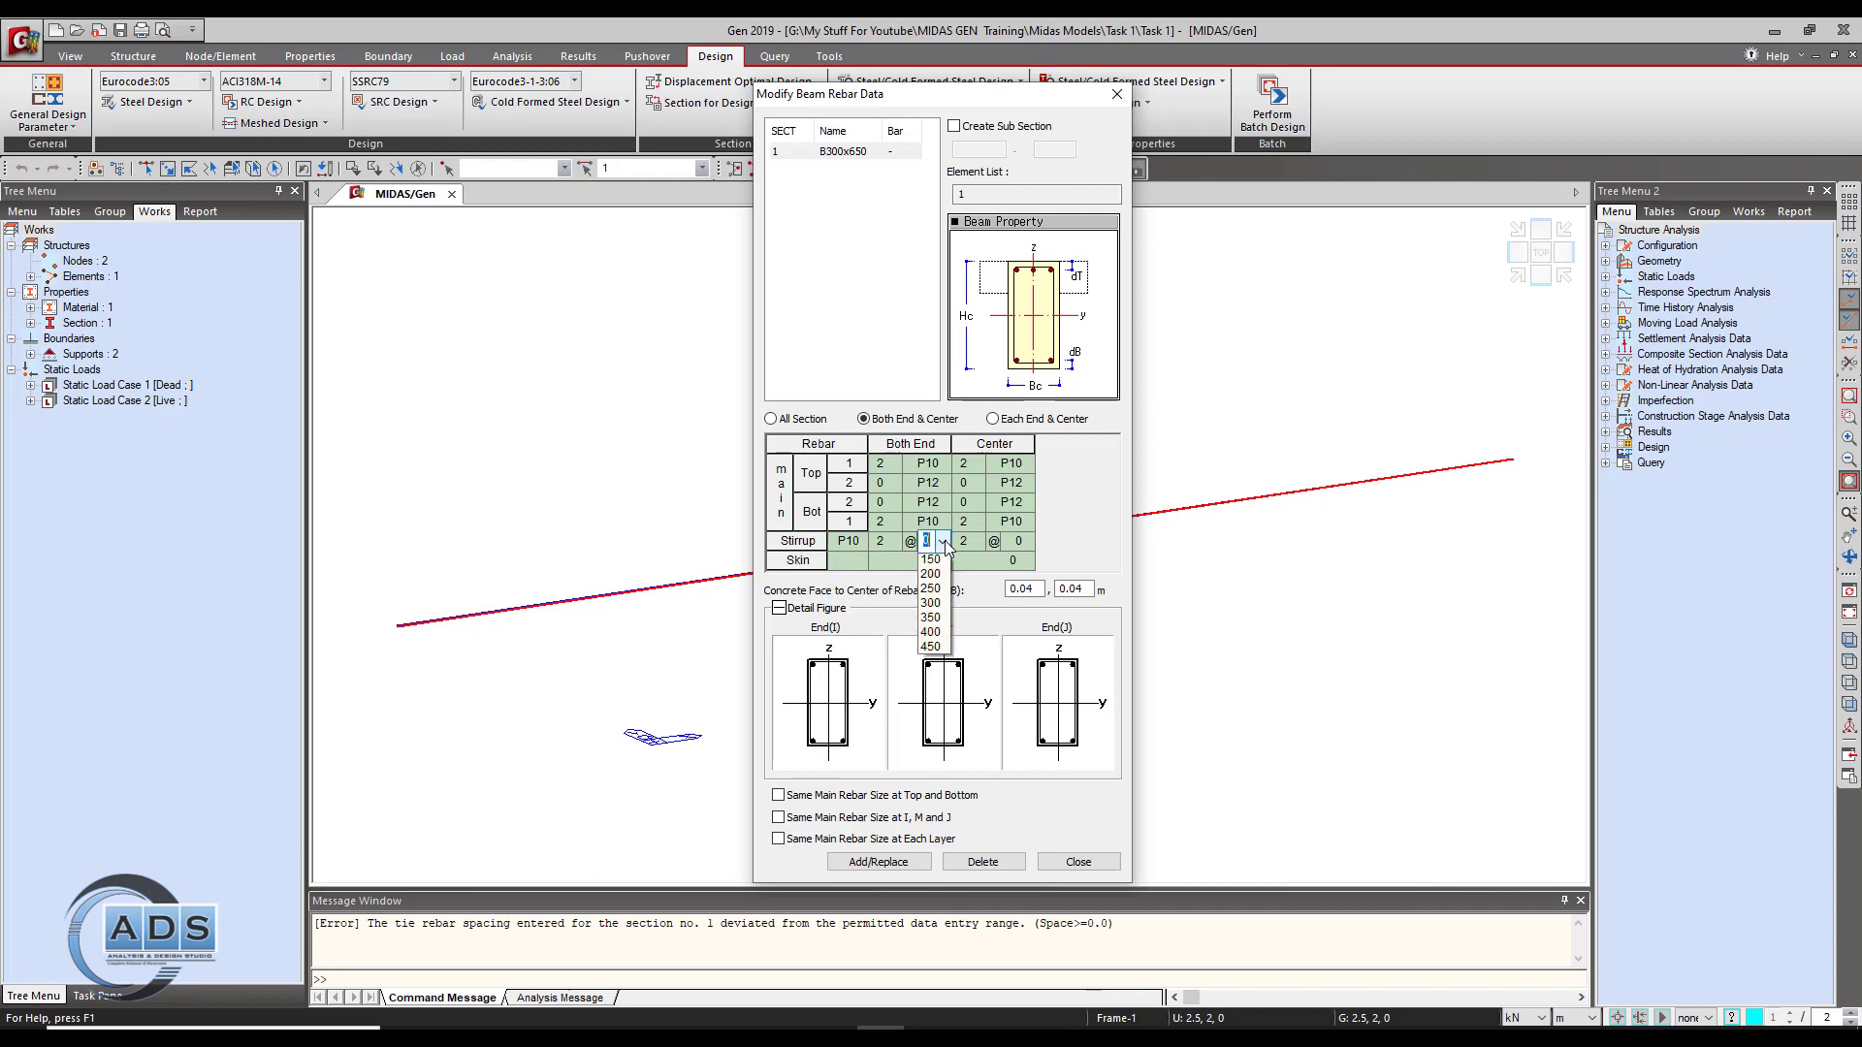
{"action": "type", "text": "50"}
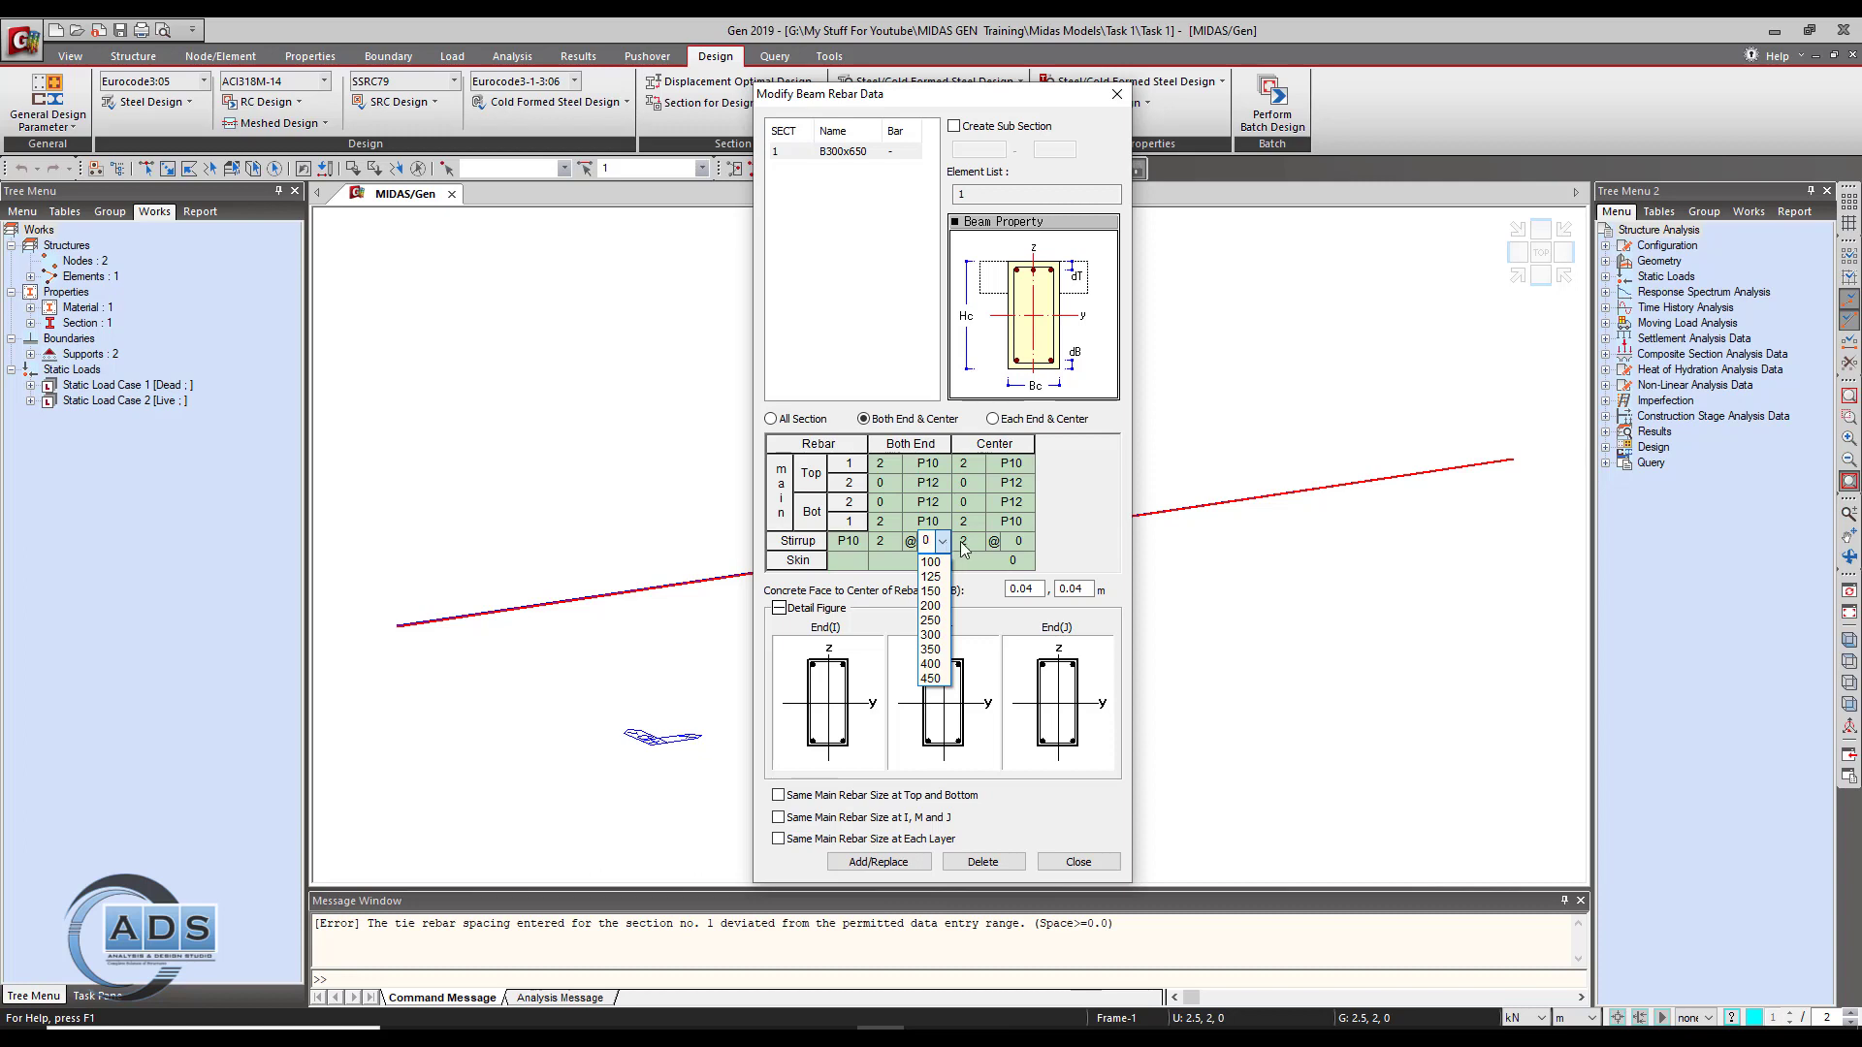
{"action": "key", "text": "Return"}
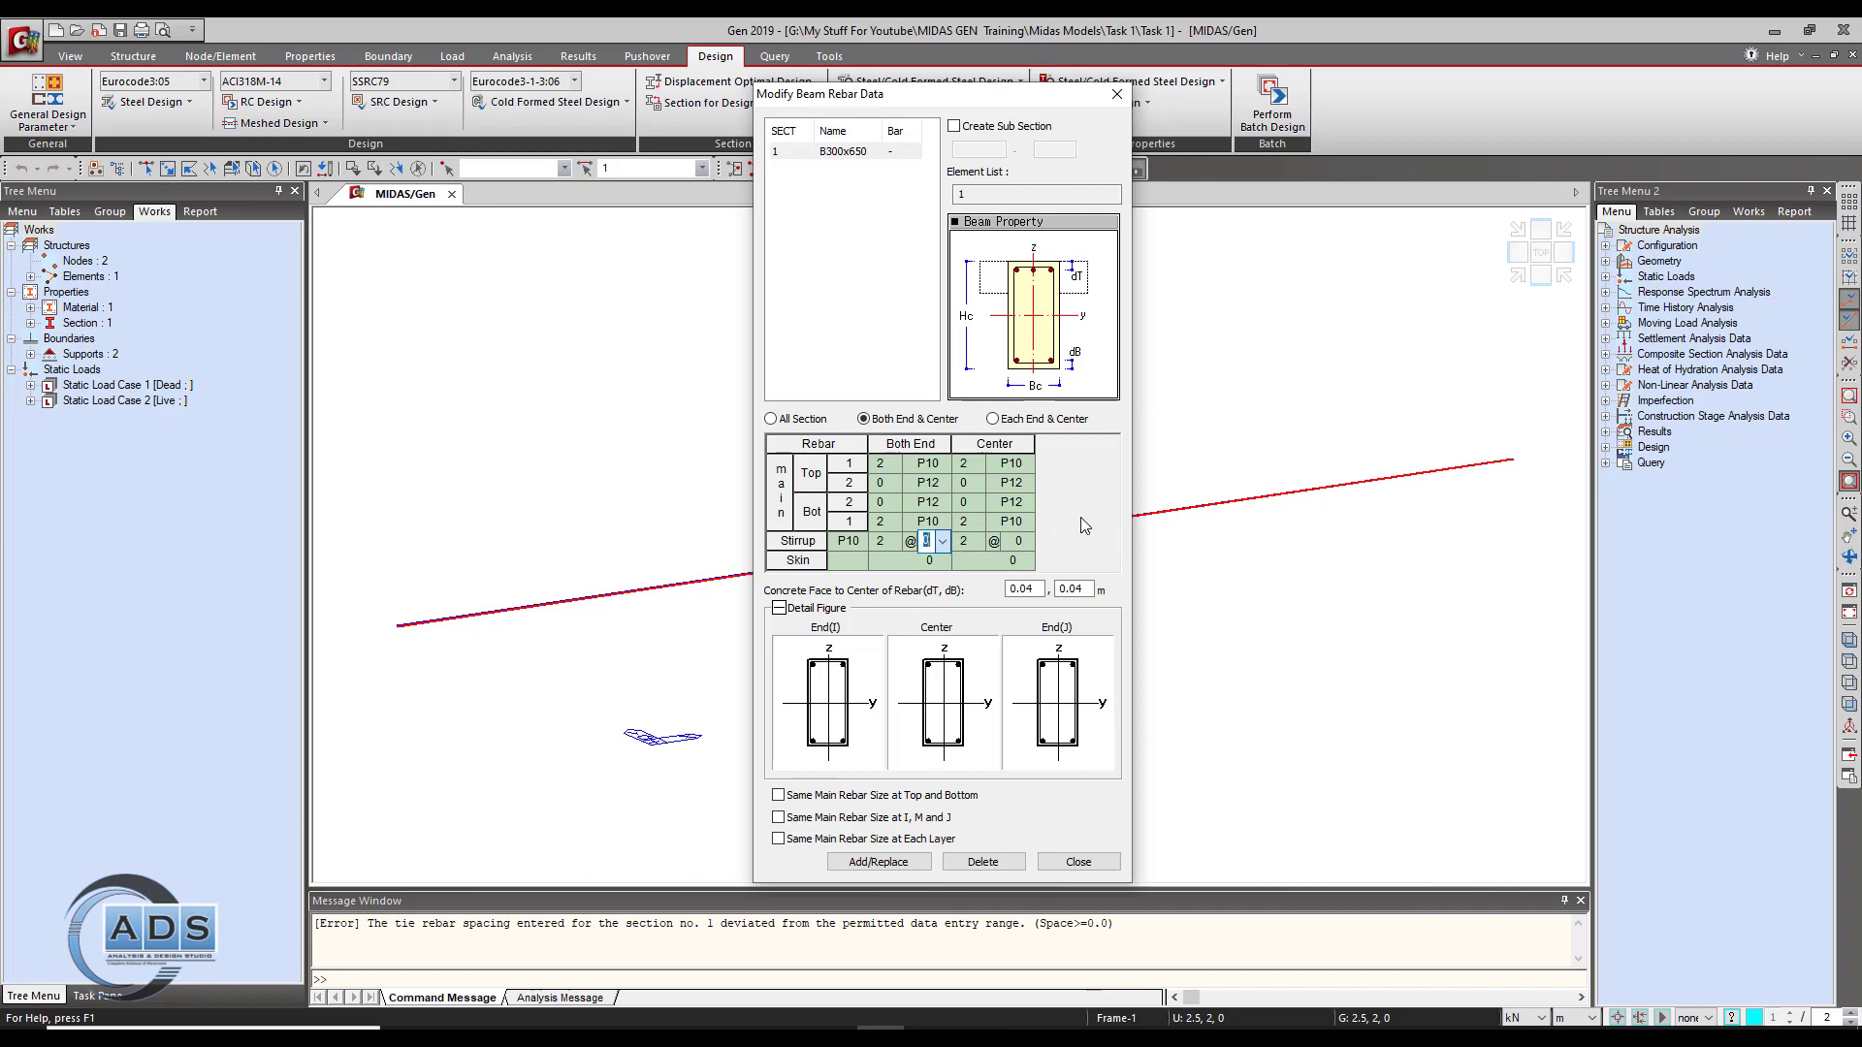
{"action": "left_click", "coordinate": [973, 541]}
{"action": "type", "text": "3"}
Step: Give the centre stirrups 2 legs at 250 spacing and save the data to B300x650 with Add/Replace
{"action": "left_click", "coordinate": [1017, 541]}
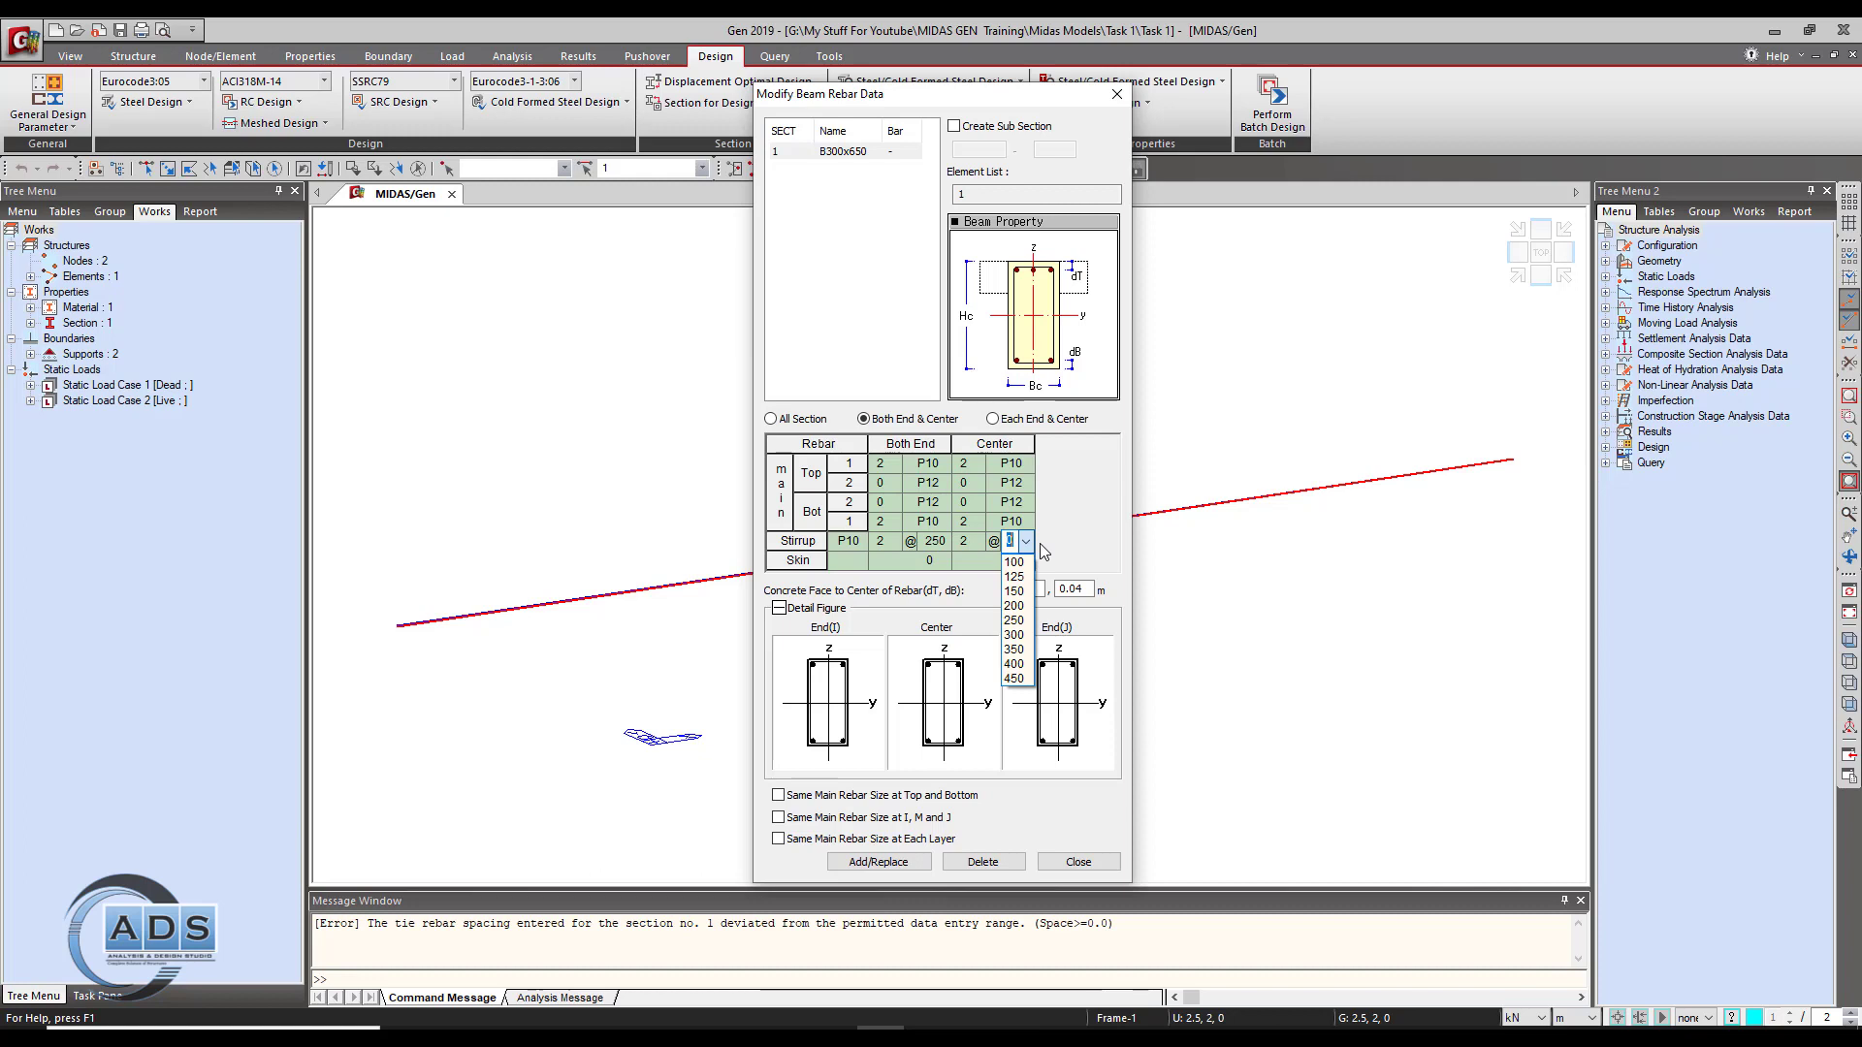
{"action": "left_click", "coordinate": [1047, 539]}
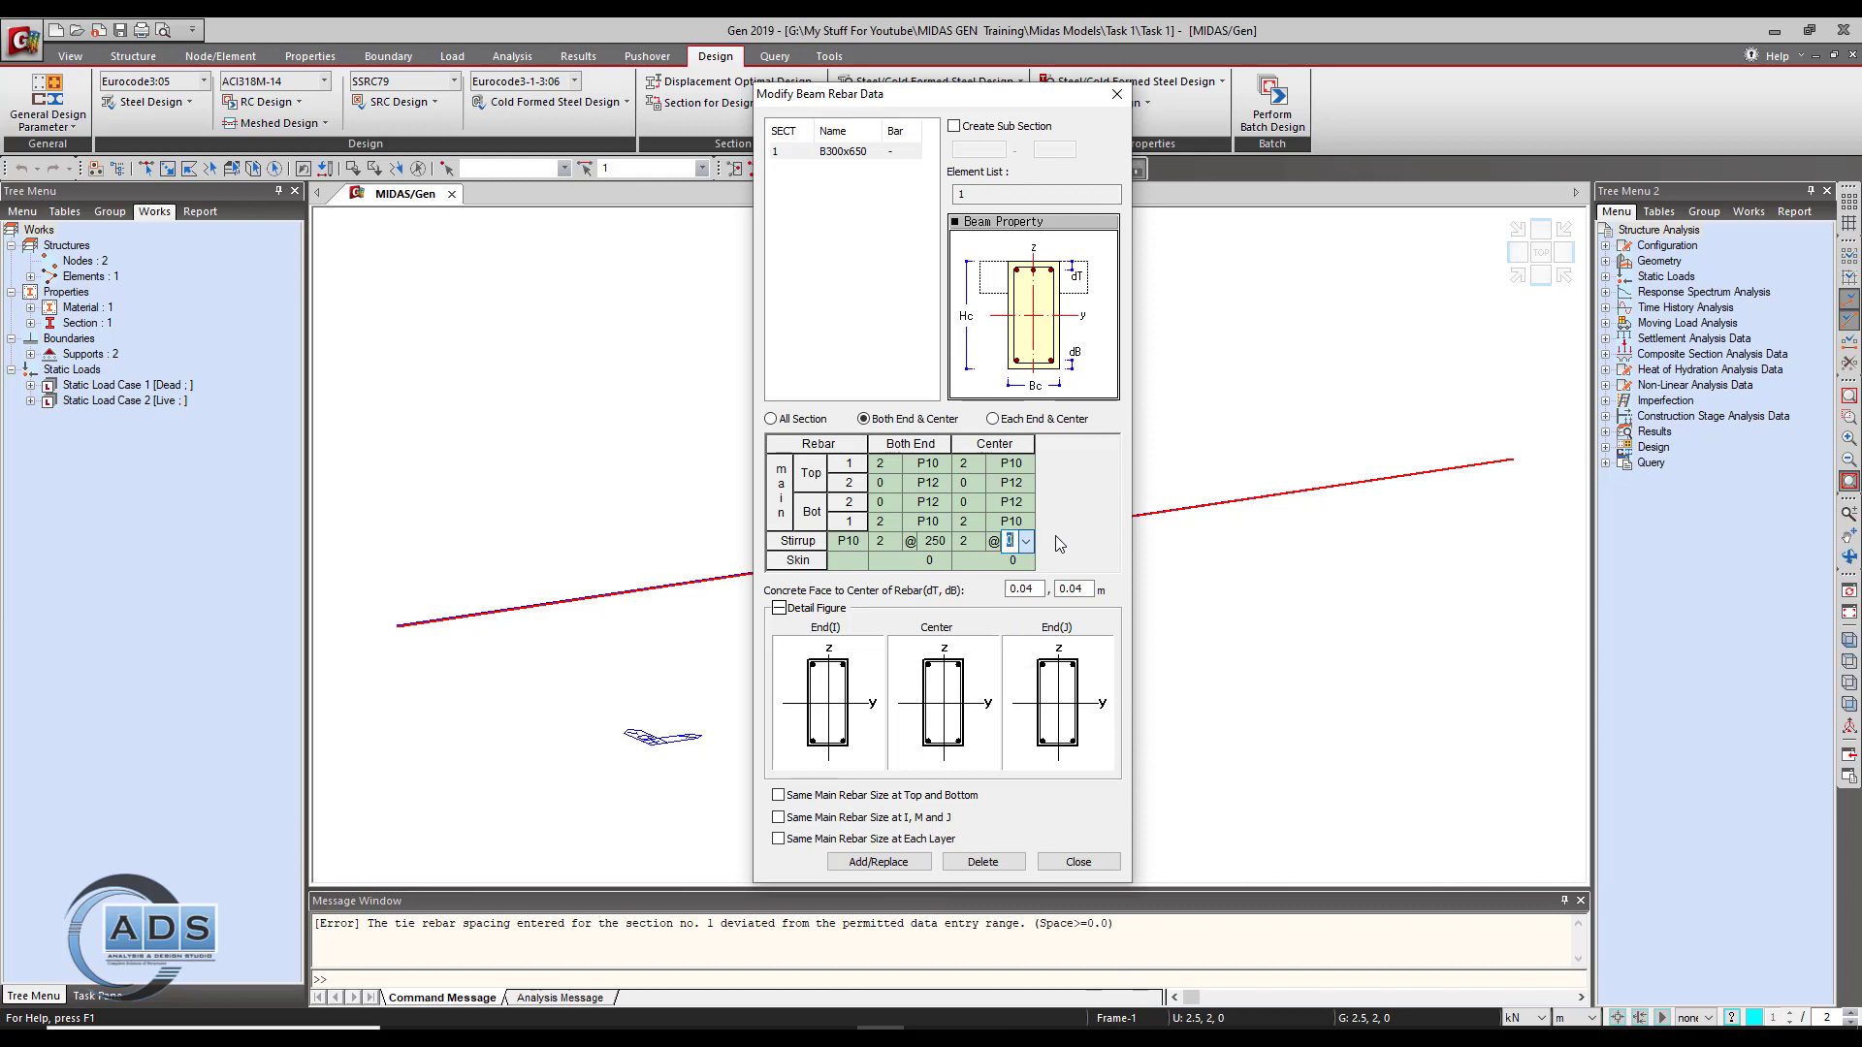
{"action": "type", "text": "250"}
{"action": "key", "text": "shift+Tab"}
{"action": "type", "text": "1"}
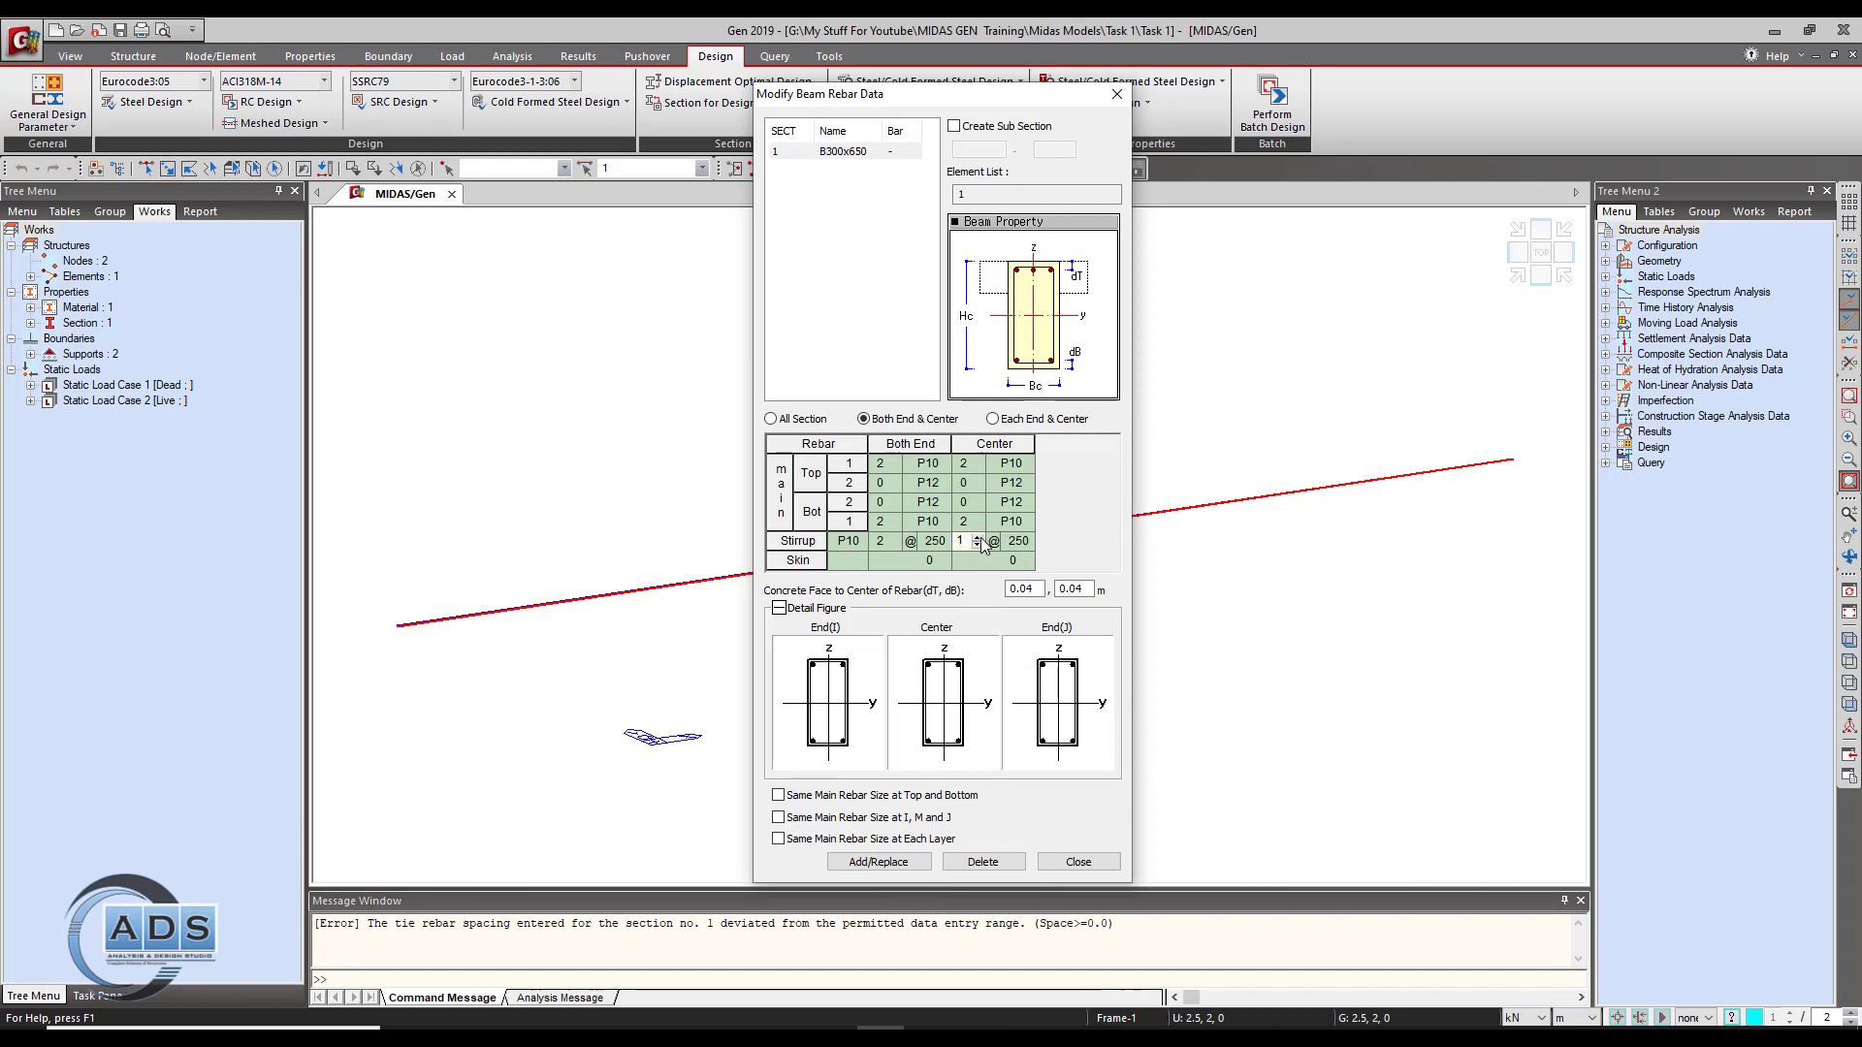
{"action": "left_click", "coordinate": [926, 565]}
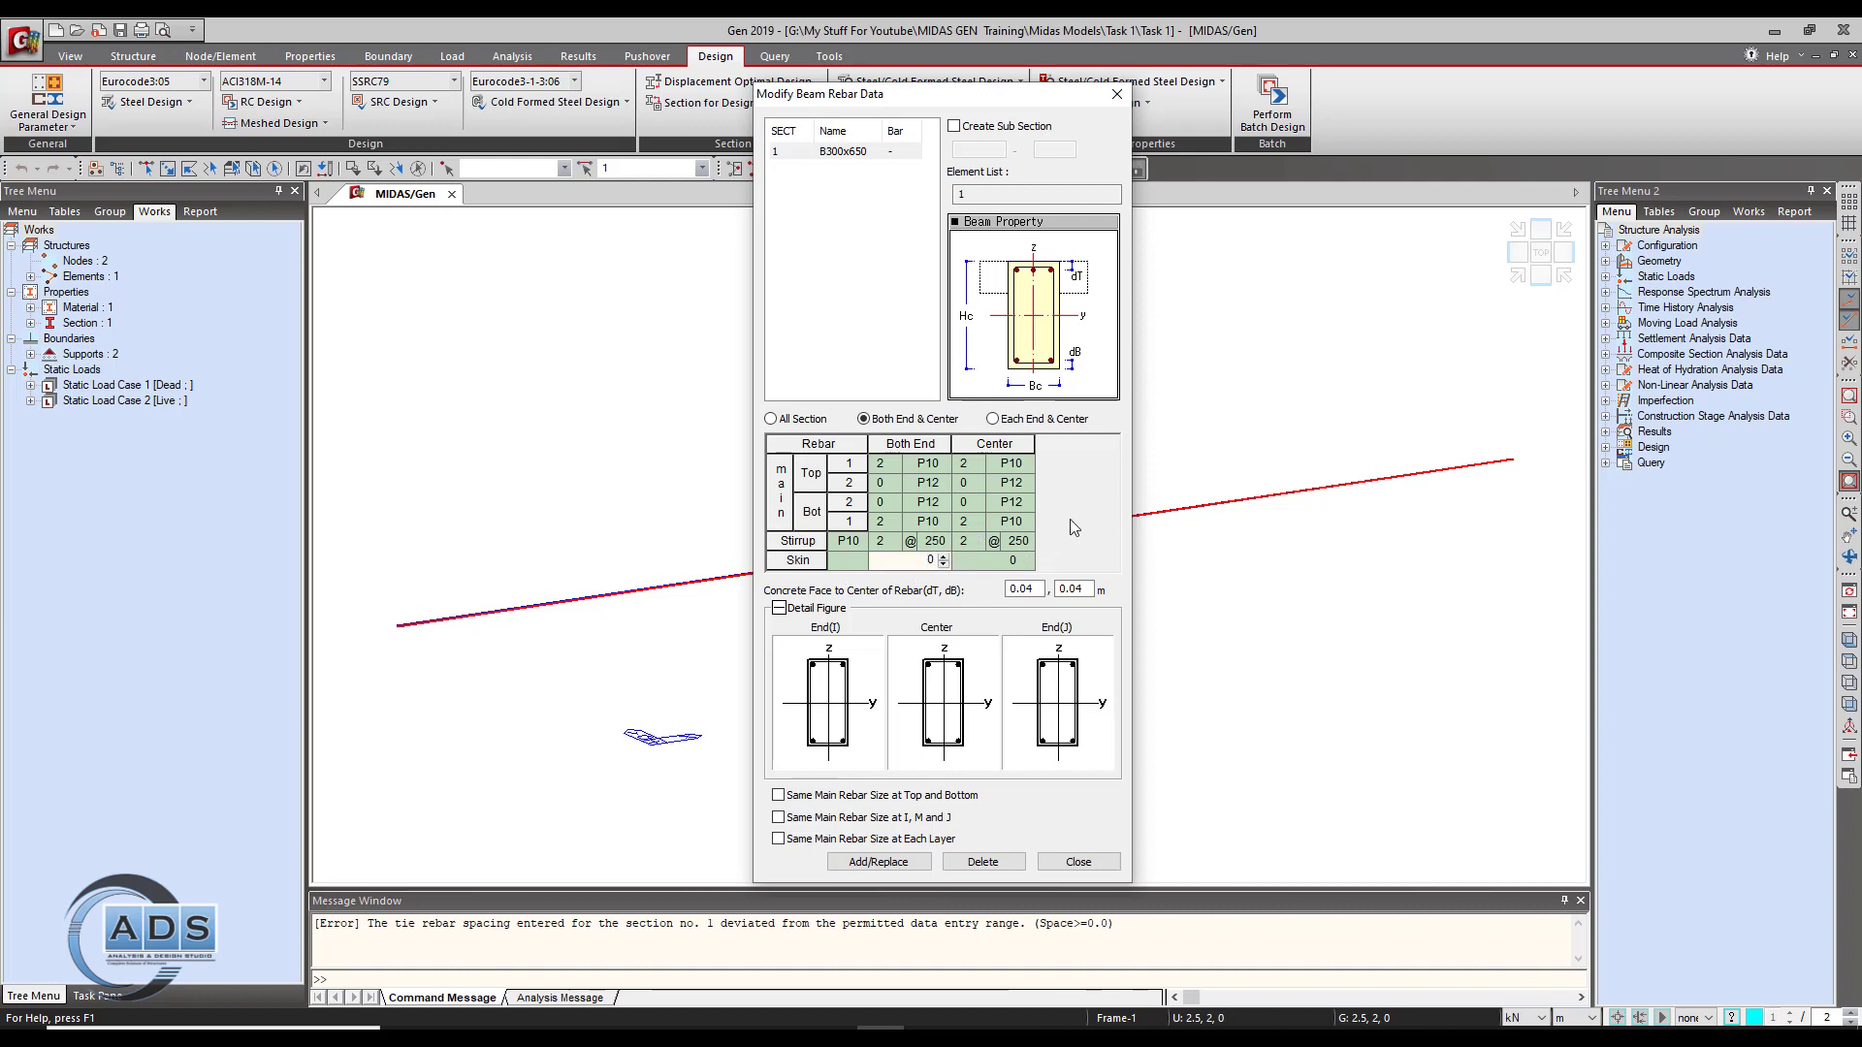
{"action": "left_click", "coordinate": [916, 863]}
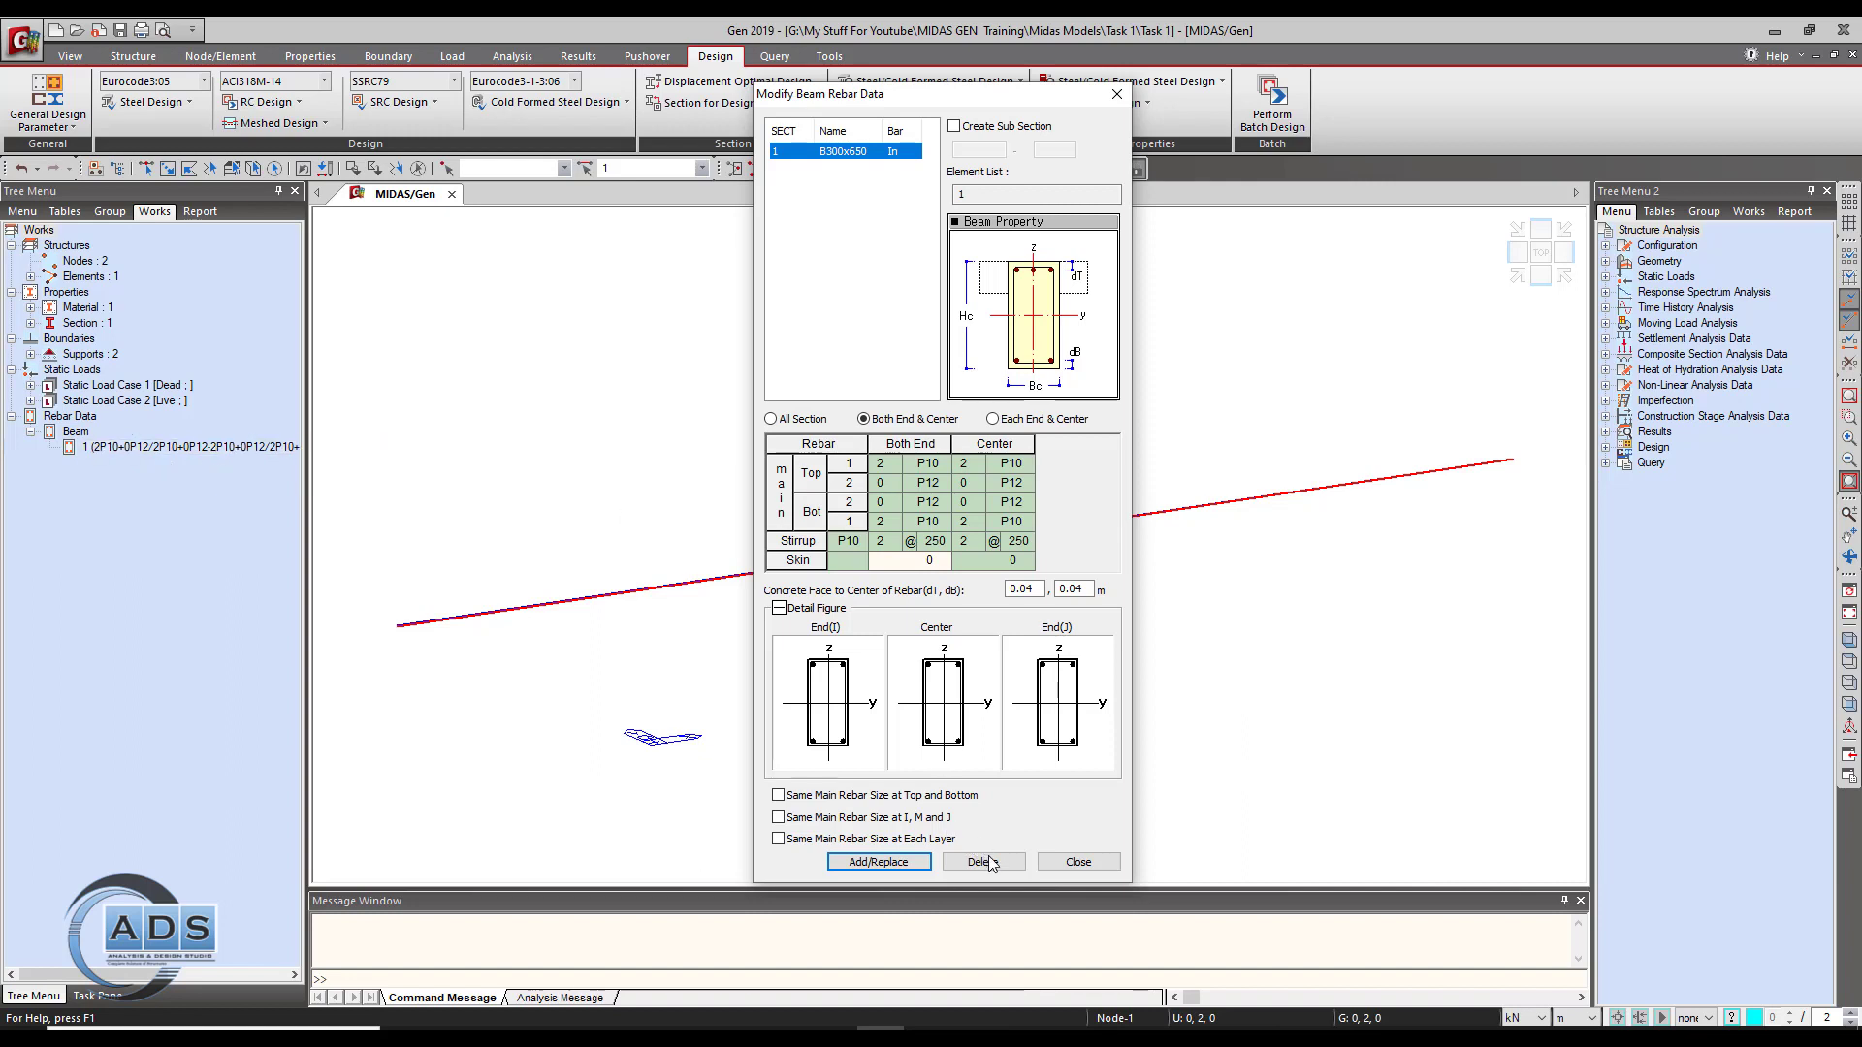
Step: Close the Modify Beam Rebar Data dialog
{"action": "left_click", "coordinate": [1067, 864]}
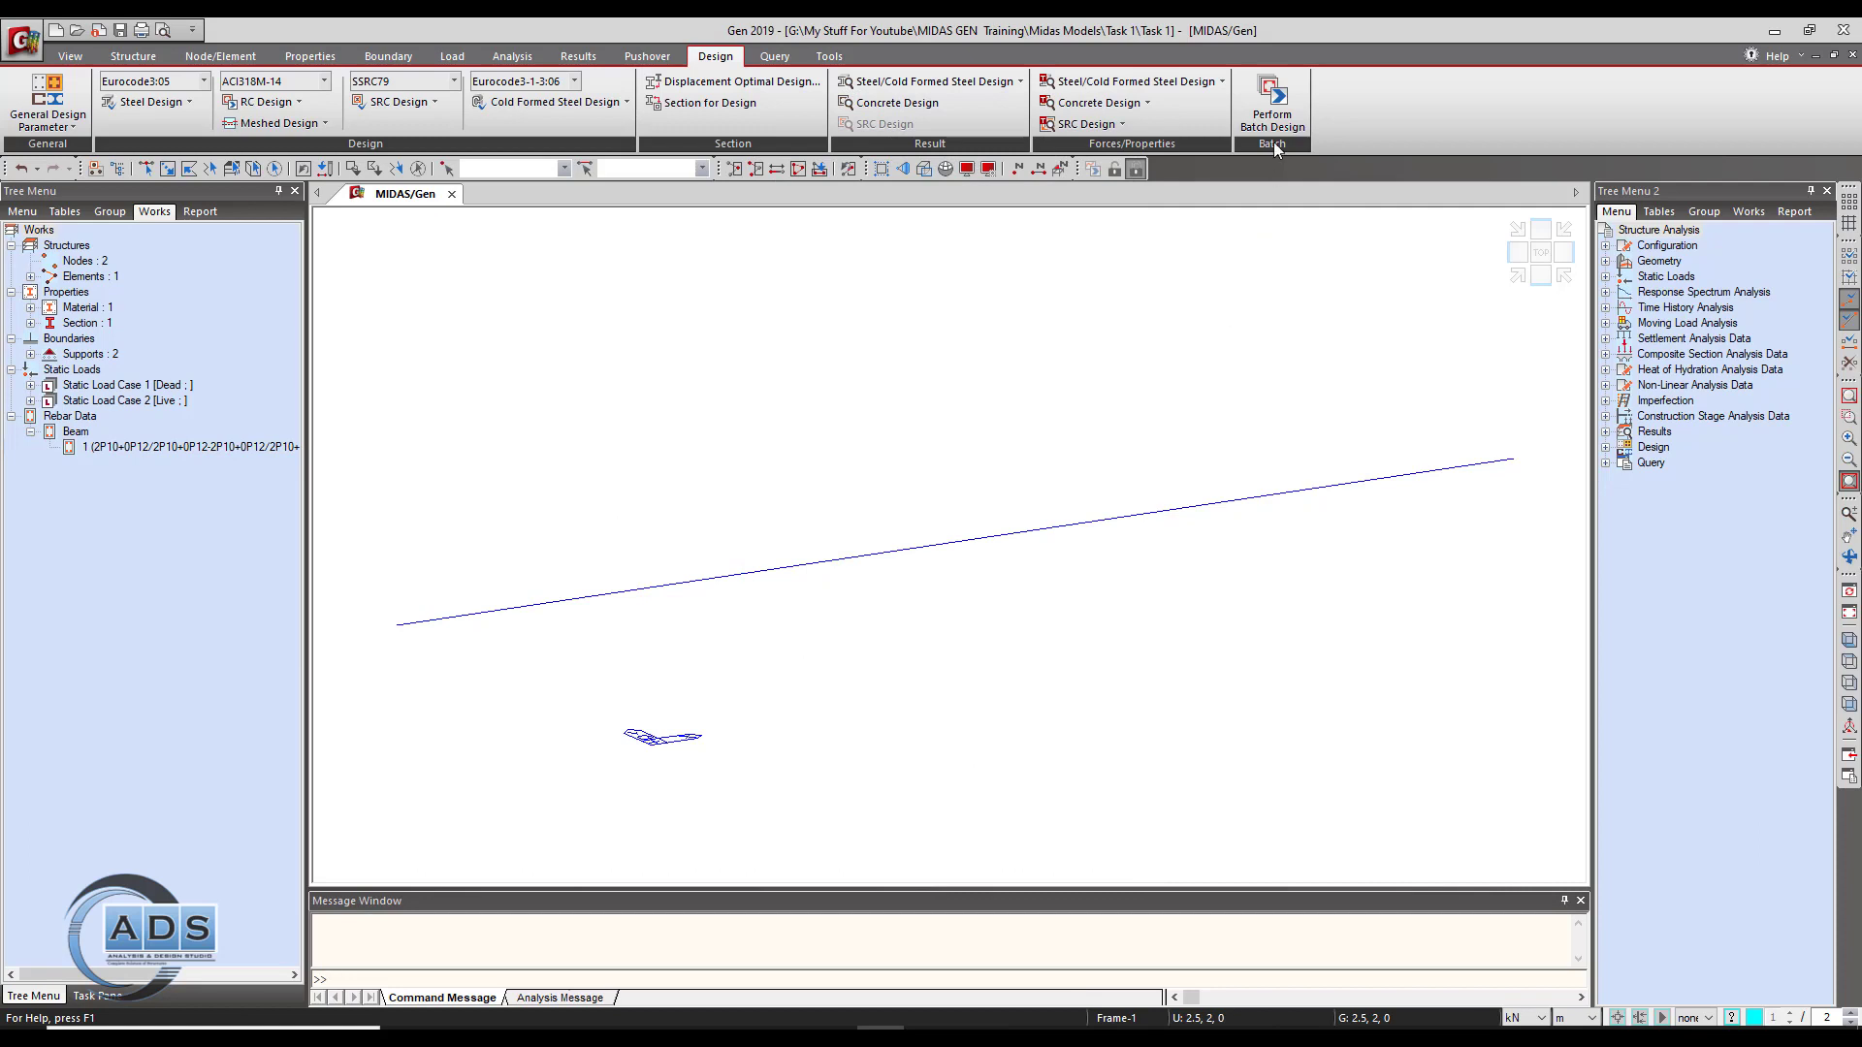
Step: Run Perform Batch Design with only Concrete Beam Checking ticked, then select the beam in the results
{"action": "left_click", "coordinate": [1280, 116]}
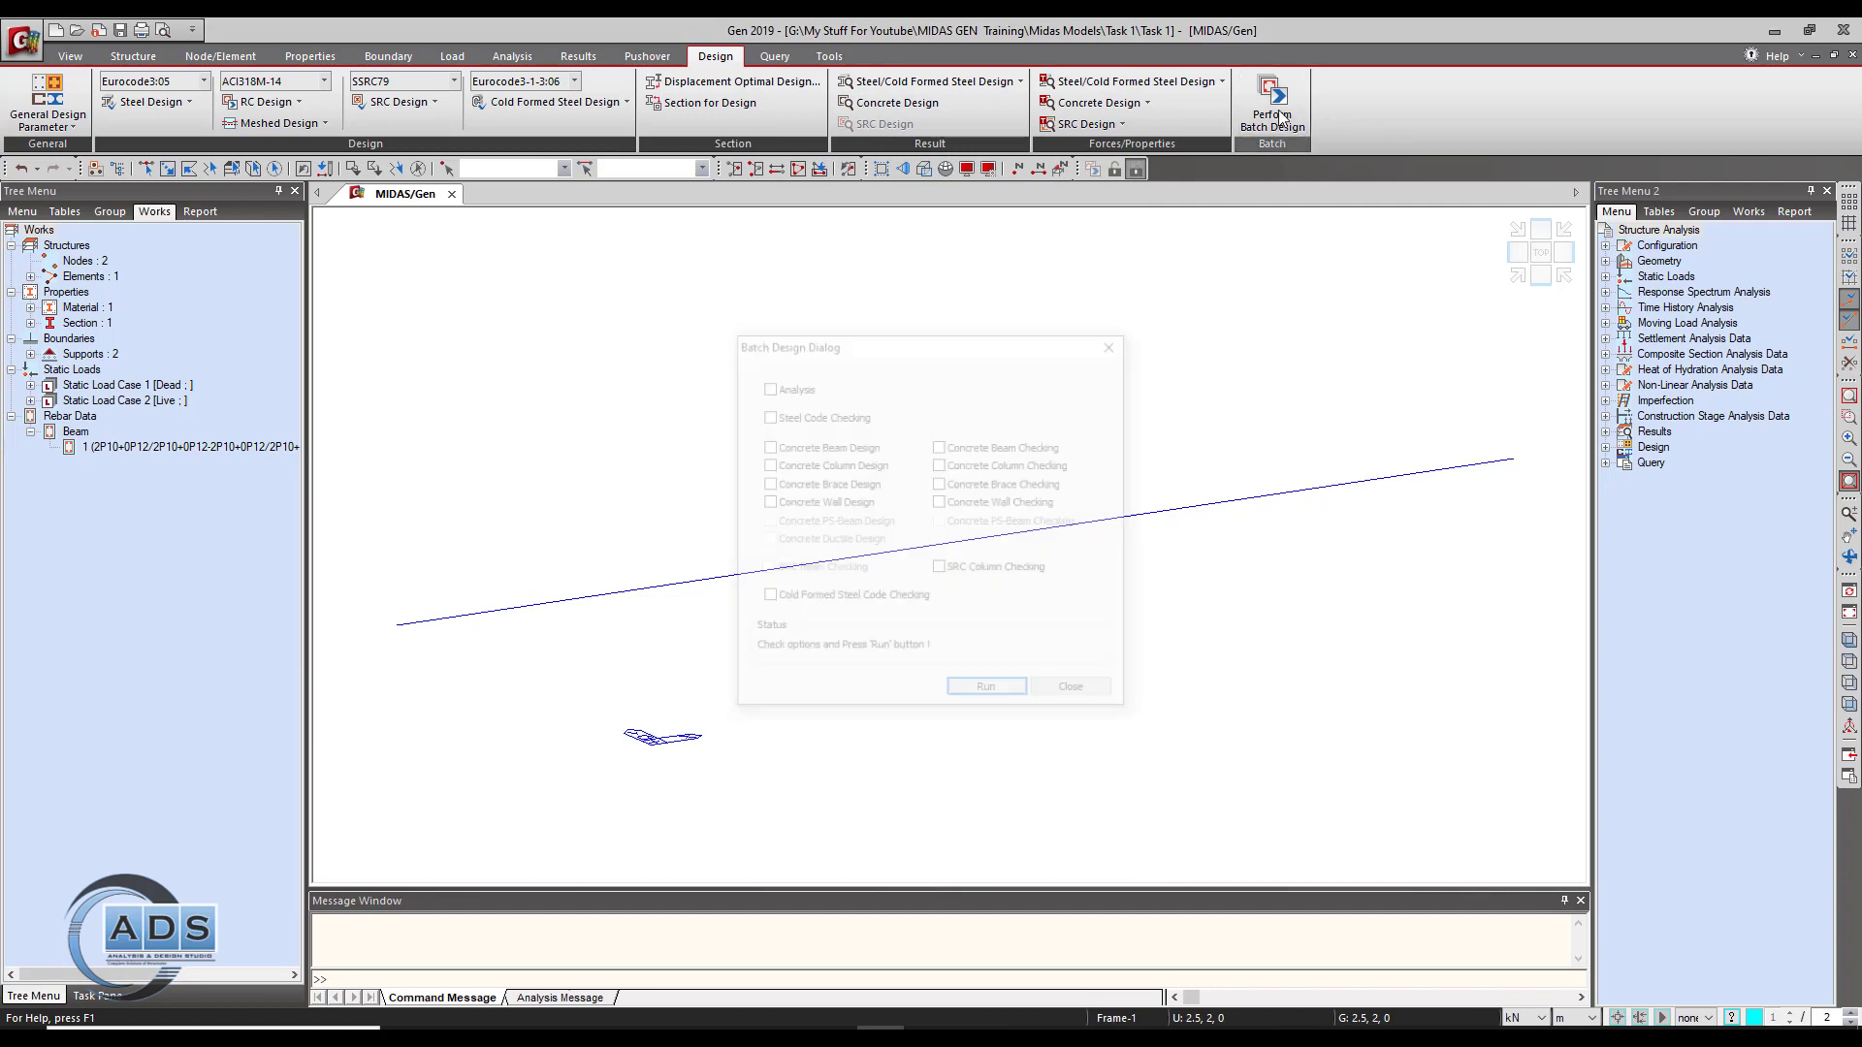
{"action": "left_click", "coordinate": [1117, 341]}
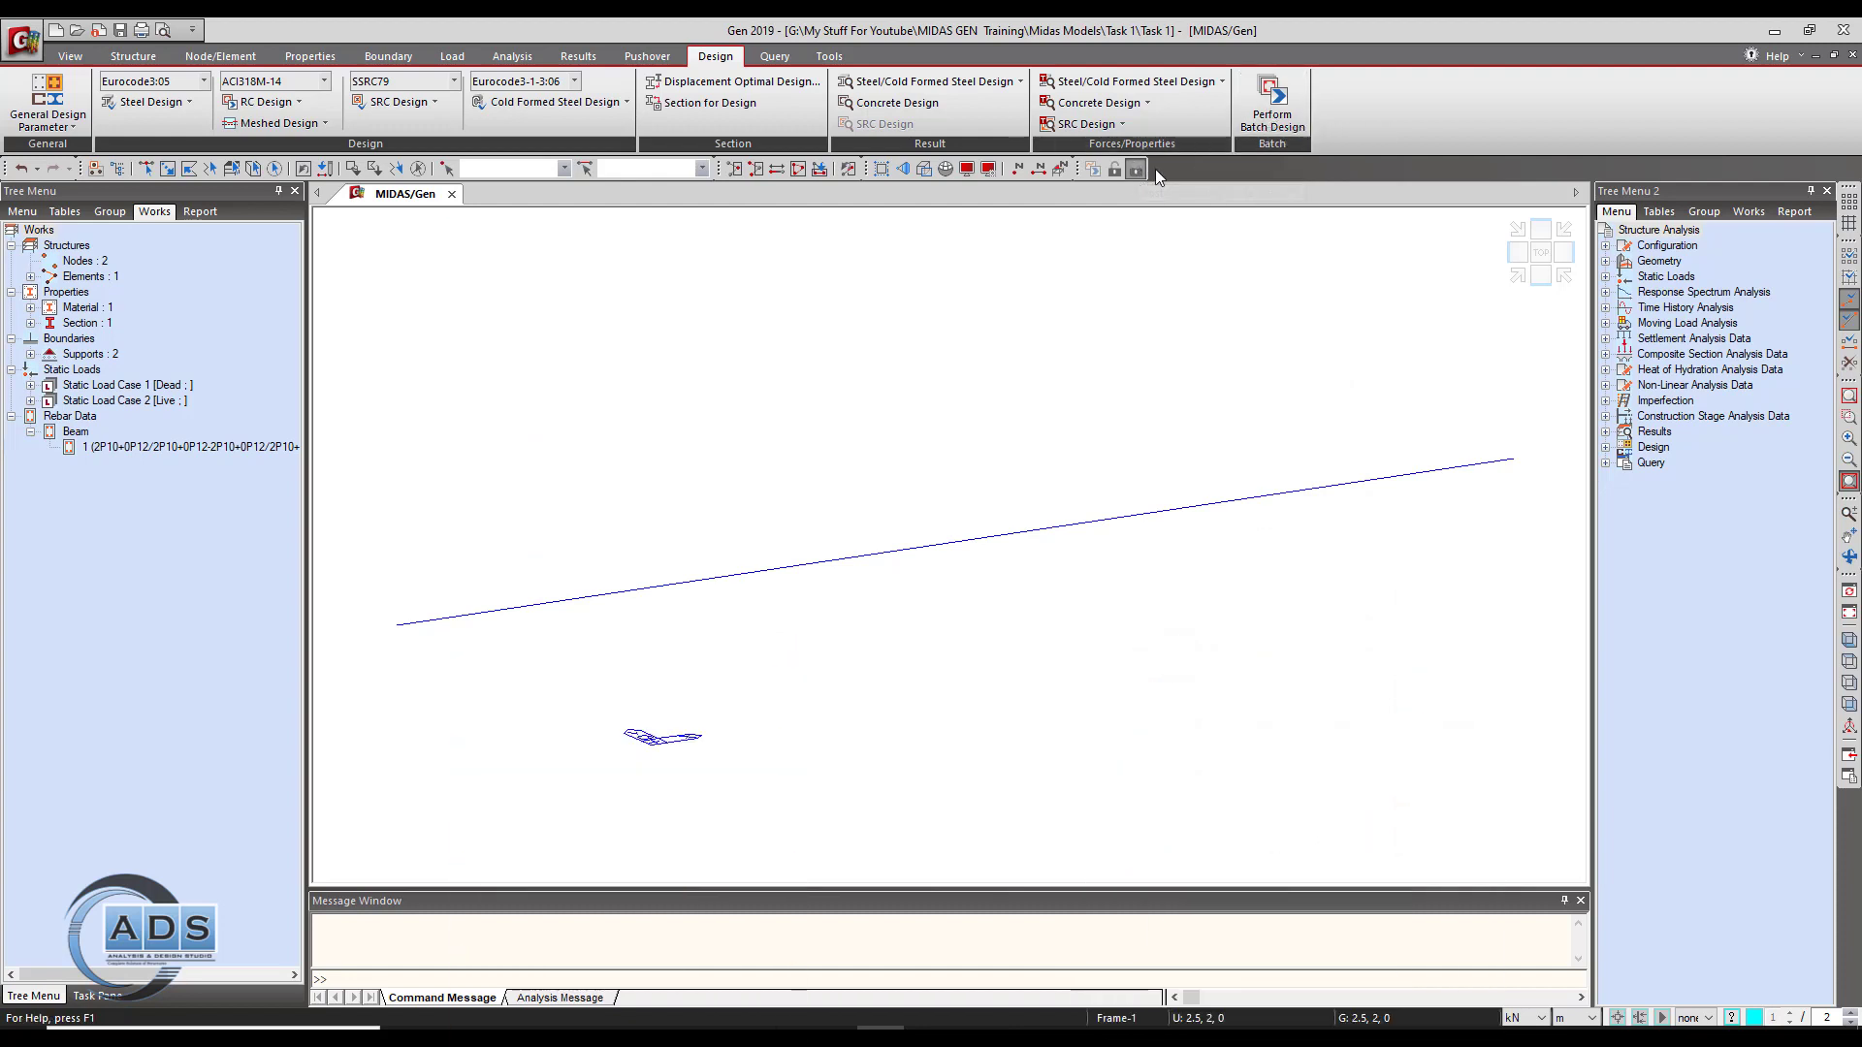
{"action": "left_click", "coordinate": [1284, 107]}
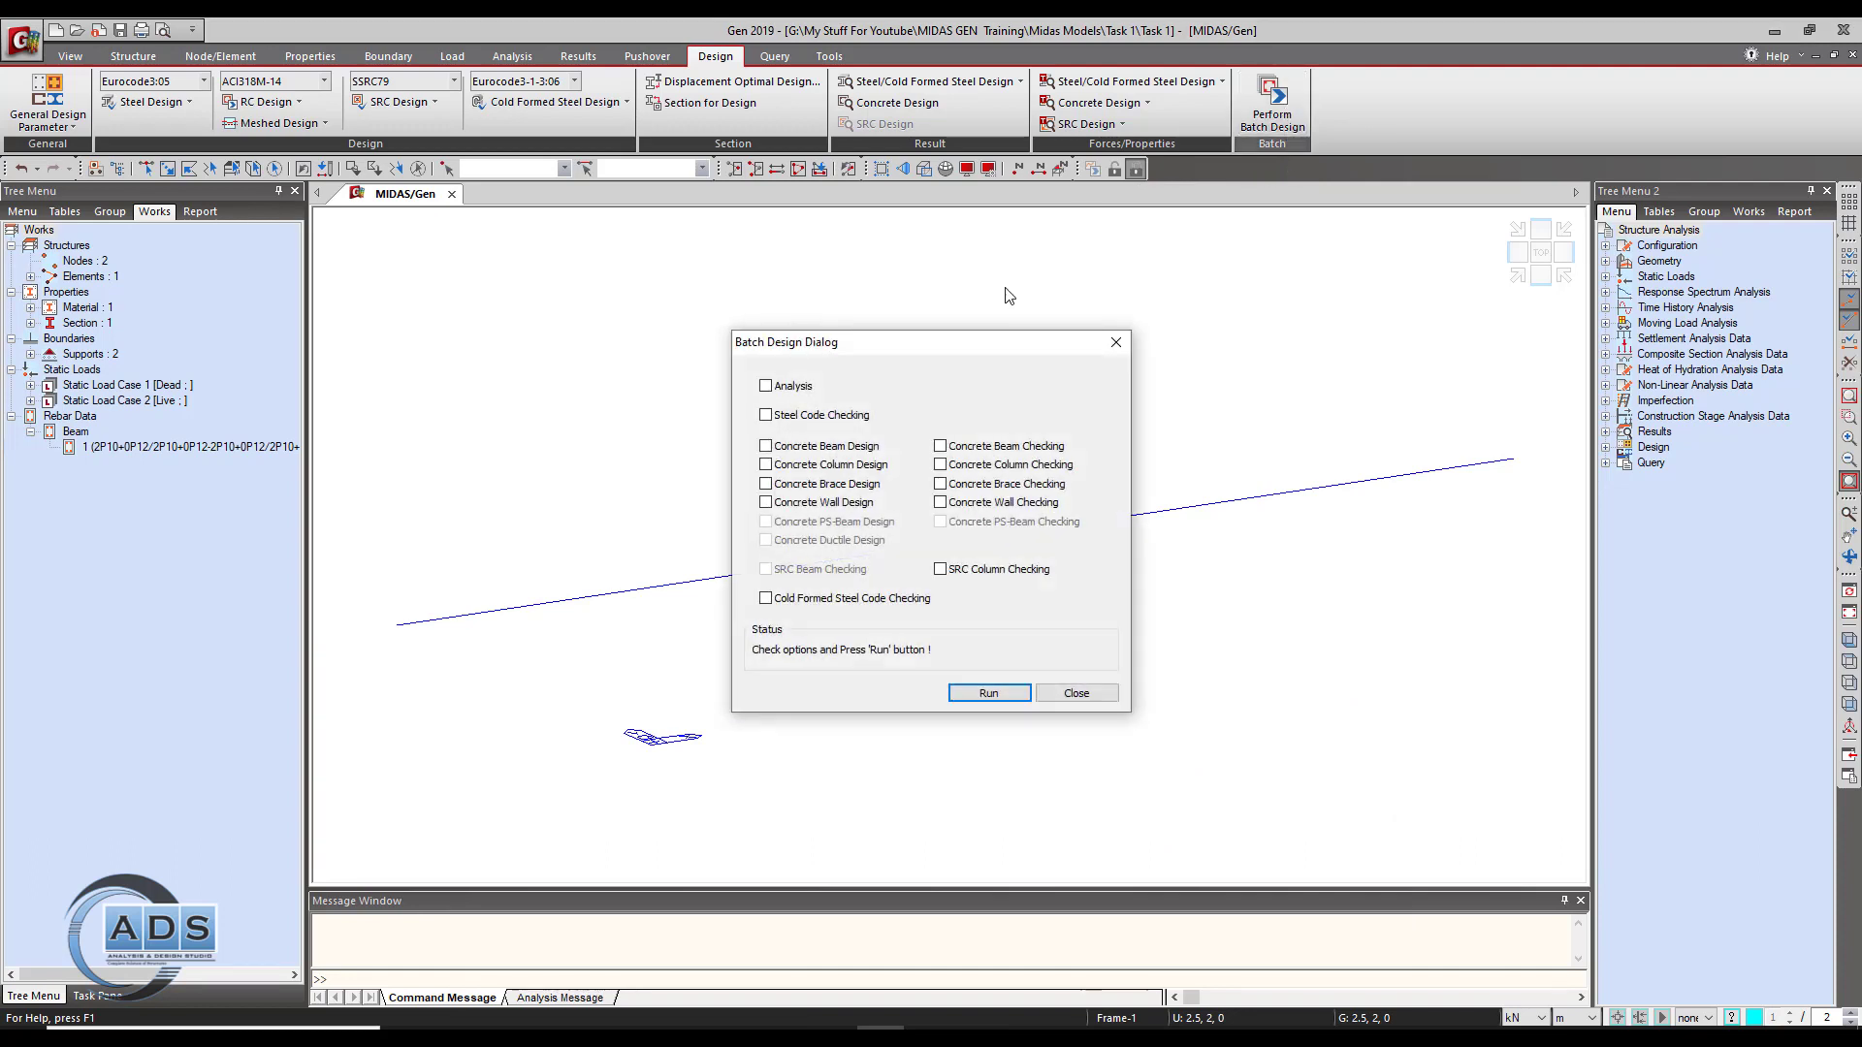
{"action": "left_click_drag", "start_coordinate": [983, 343], "coordinate": [949, 339]}
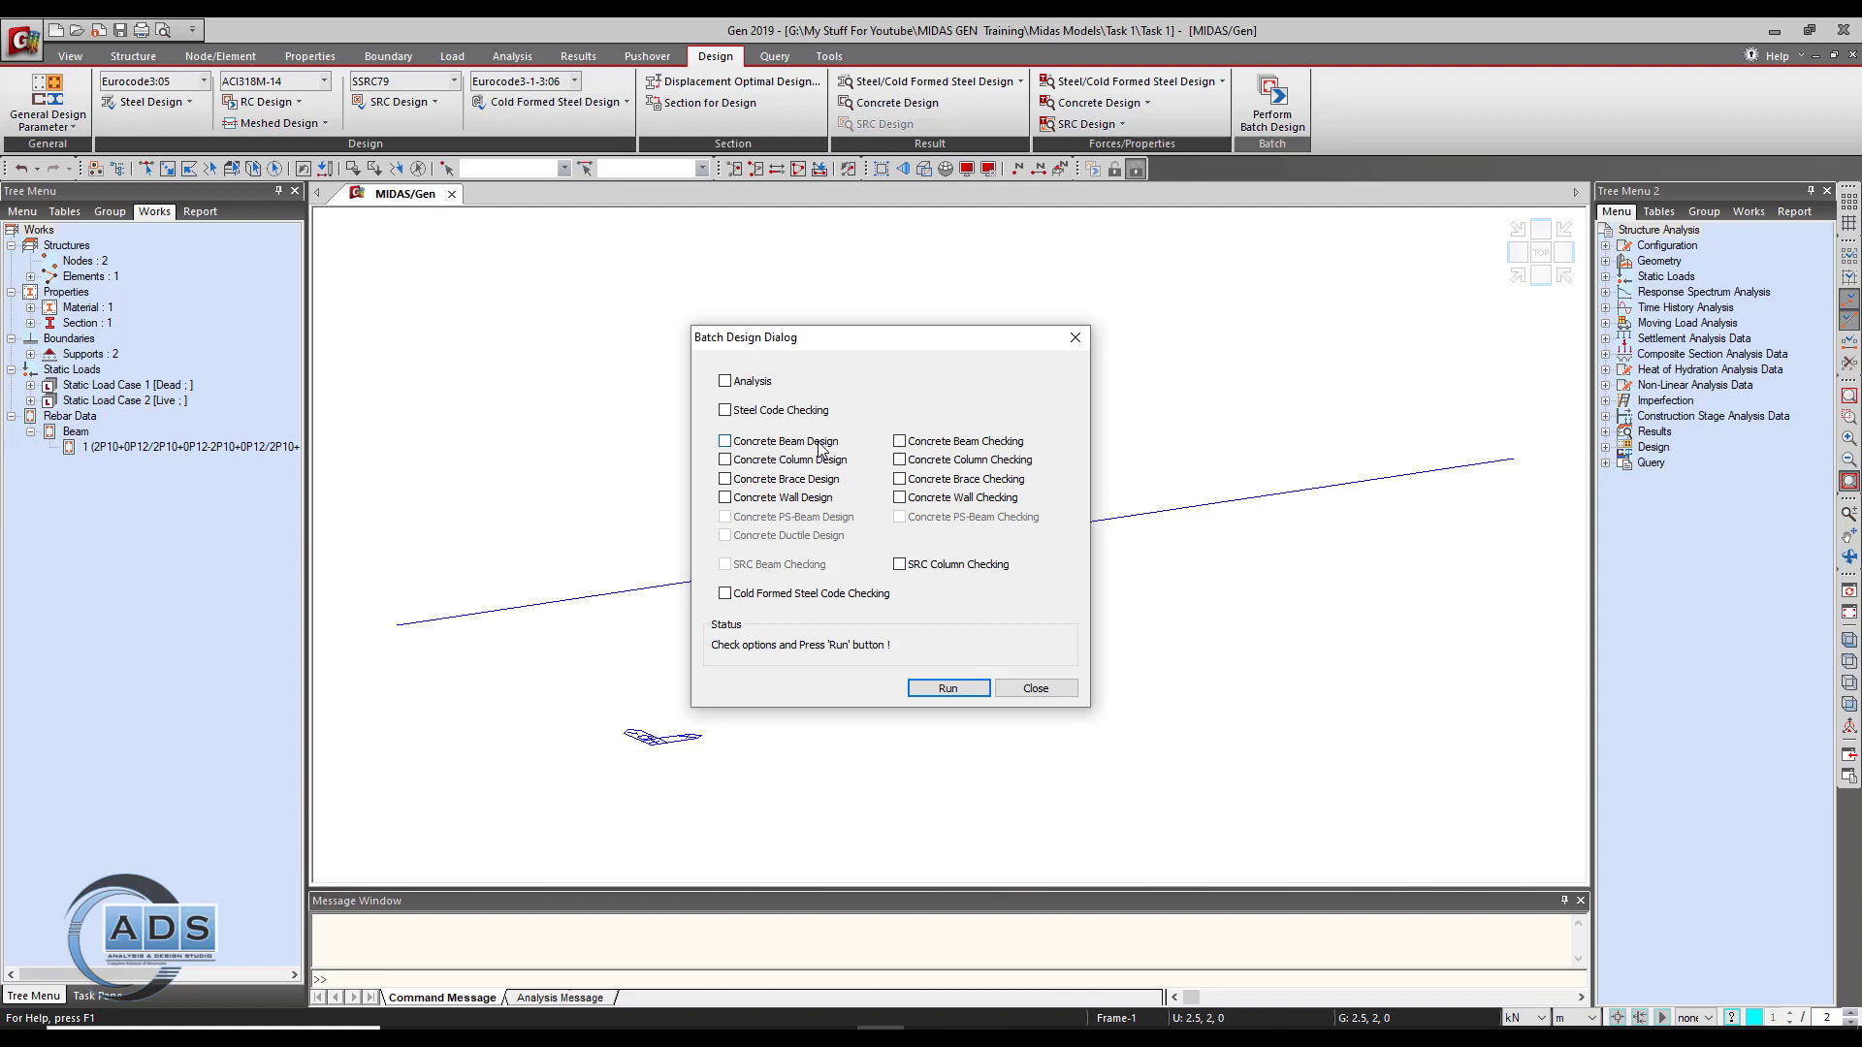
{"action": "left_click", "coordinate": [726, 442]}
{"action": "left_click", "coordinate": [725, 442]}
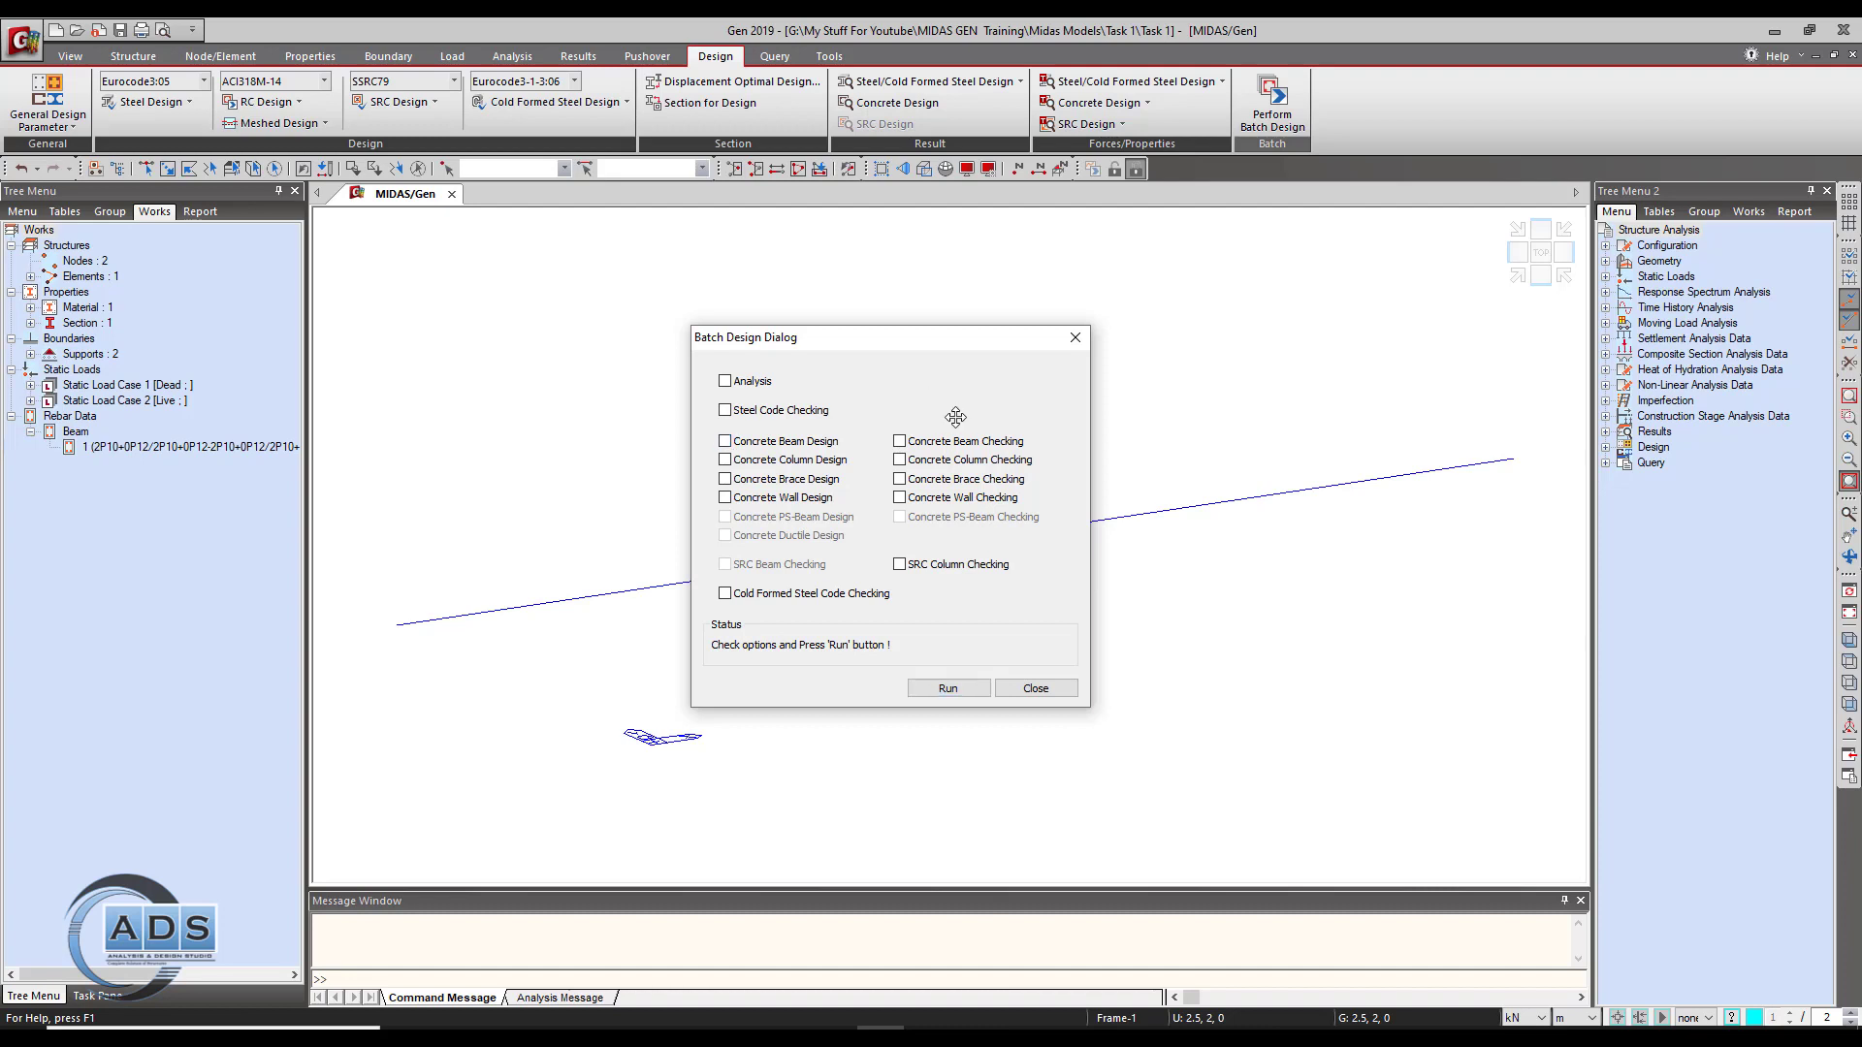
{"action": "left_click", "coordinate": [900, 444]}
{"action": "left_click", "coordinate": [900, 444]}
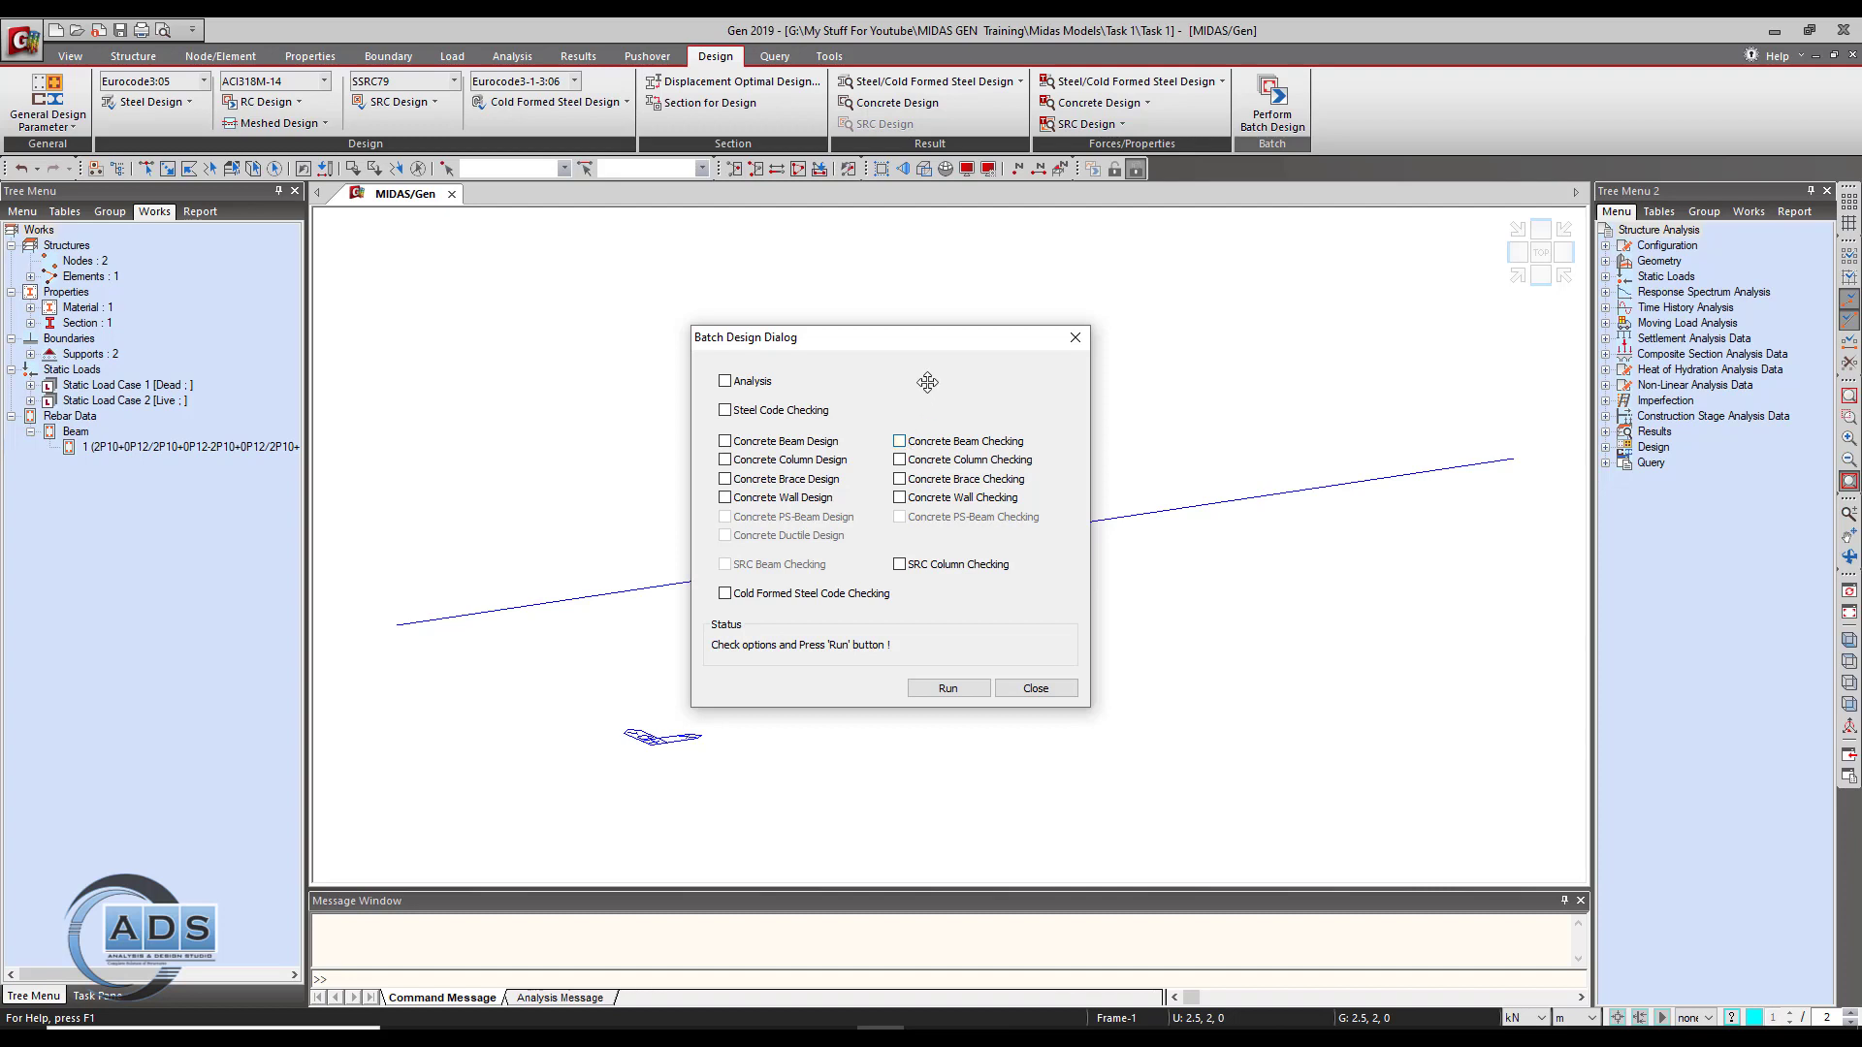
{"action": "left_click", "coordinate": [901, 444]}
{"action": "left_click", "coordinate": [947, 688]}
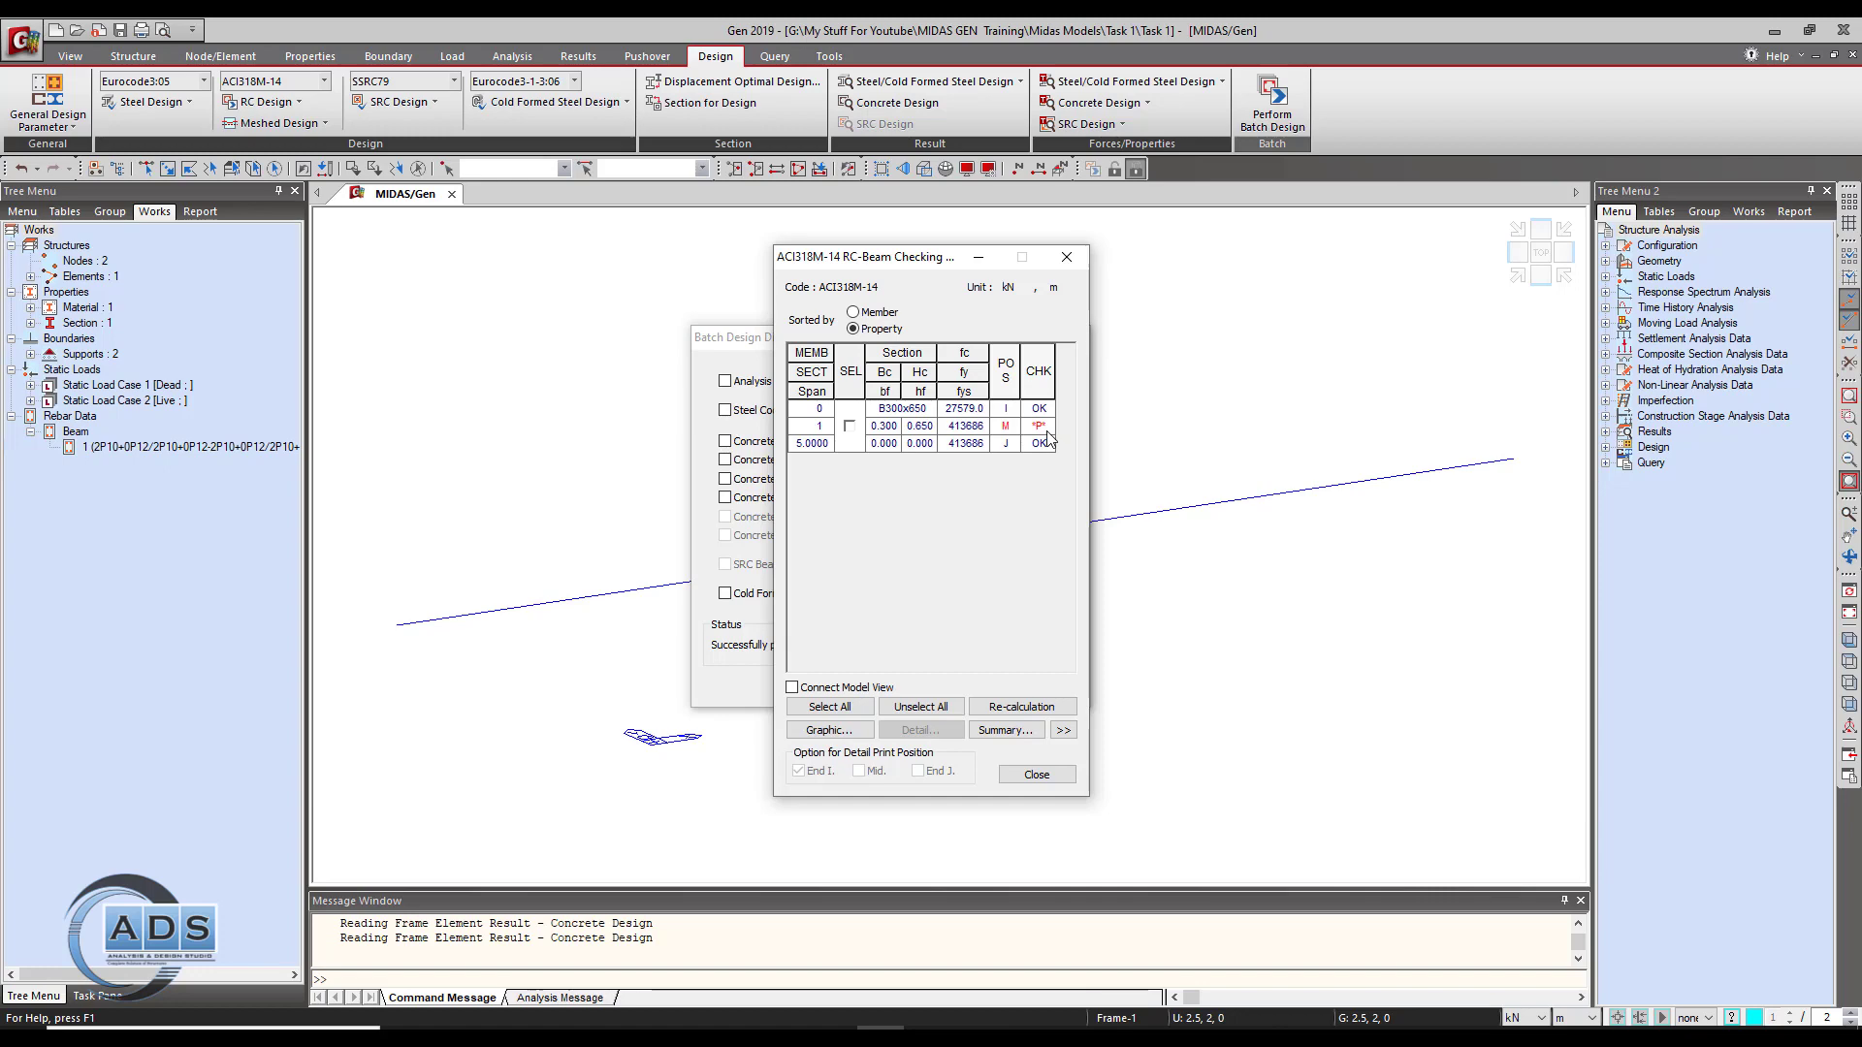
{"action": "left_click", "coordinate": [850, 427]}
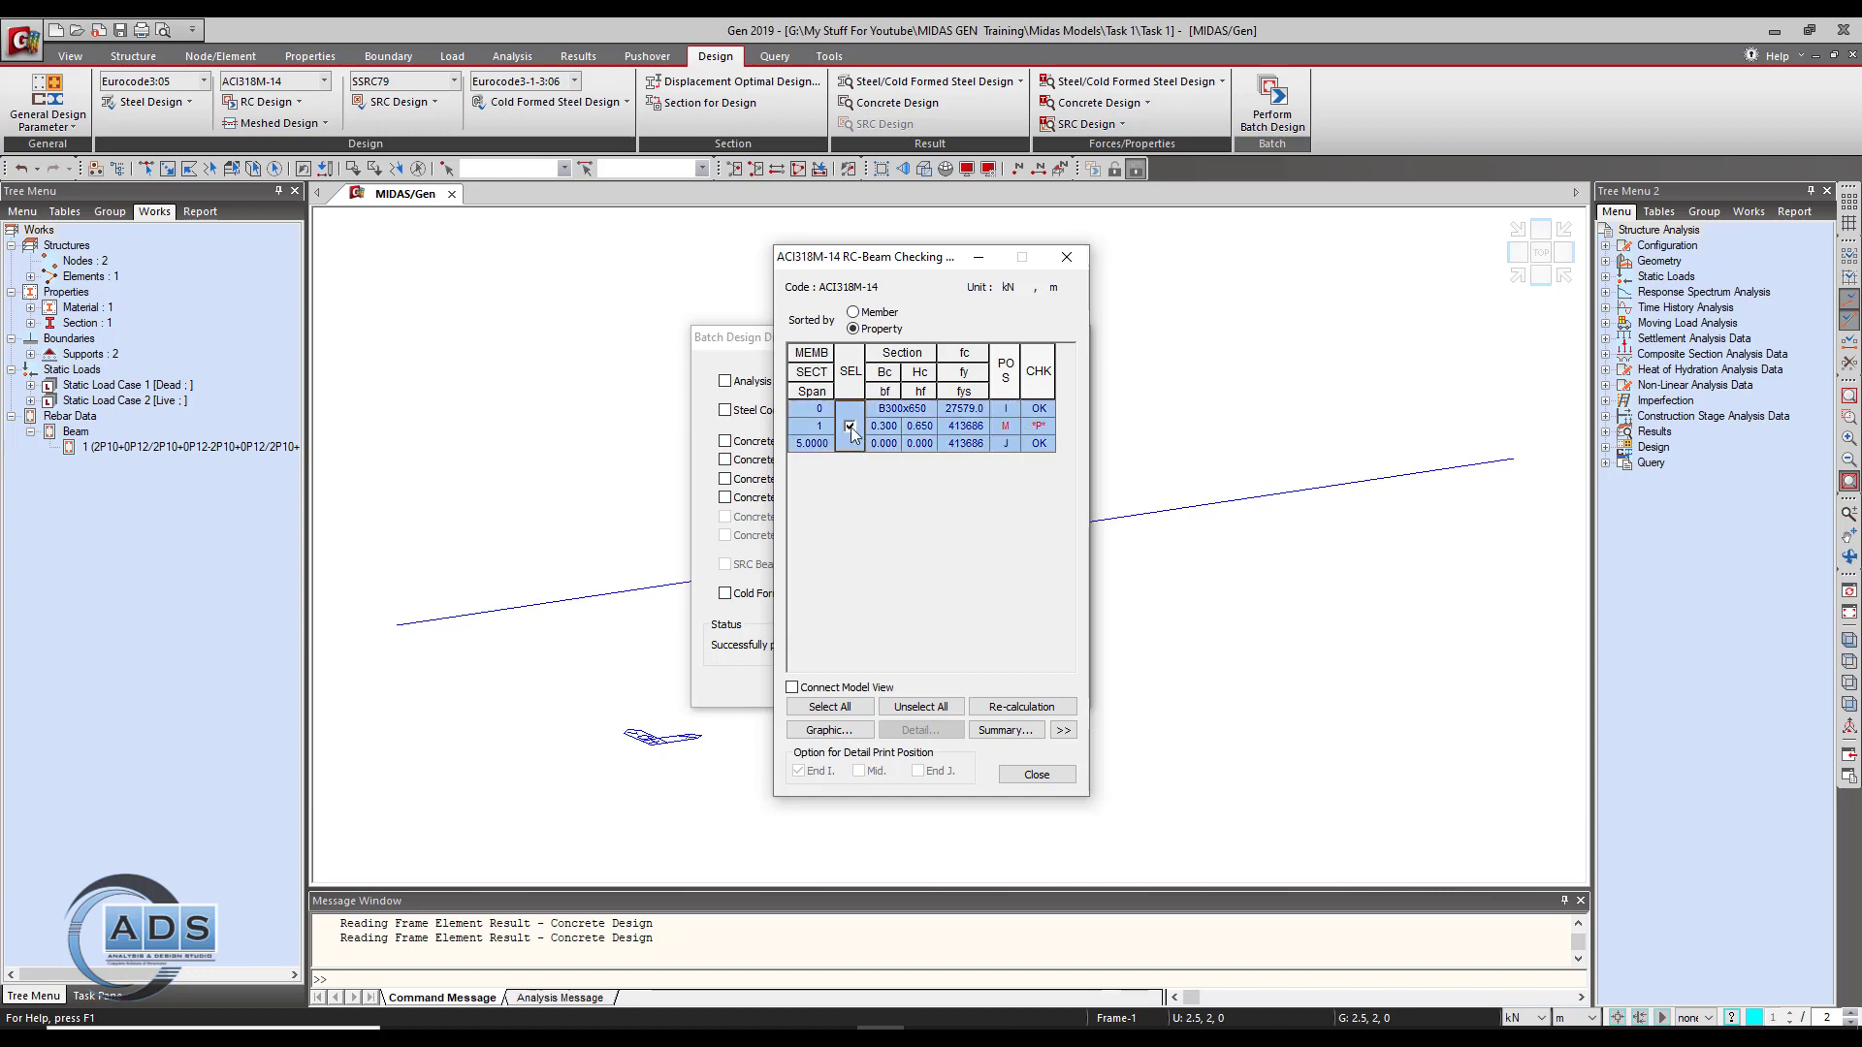
Step: Open the graphic design report full screen and scroll to the 1.2634 mid-span moment ratio
{"action": "left_click", "coordinate": [830, 729]}
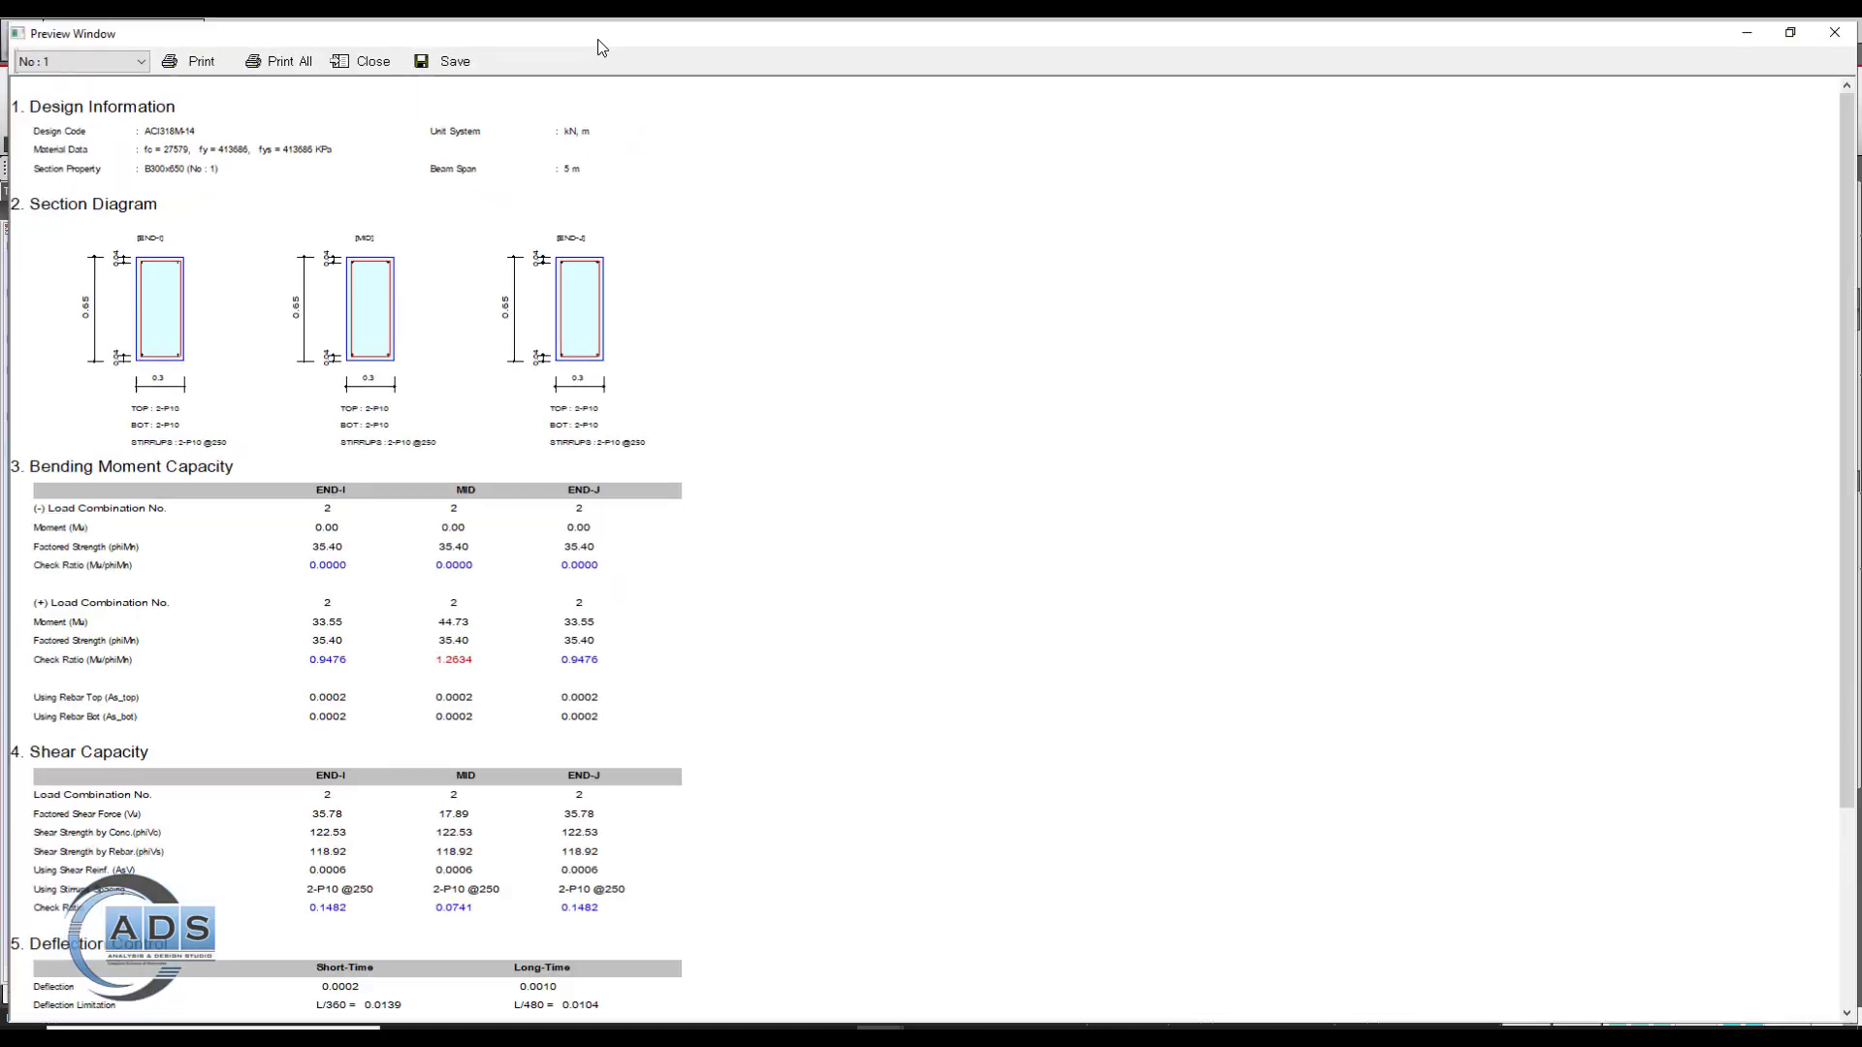
{"action": "left_click", "coordinate": [601, 33]}
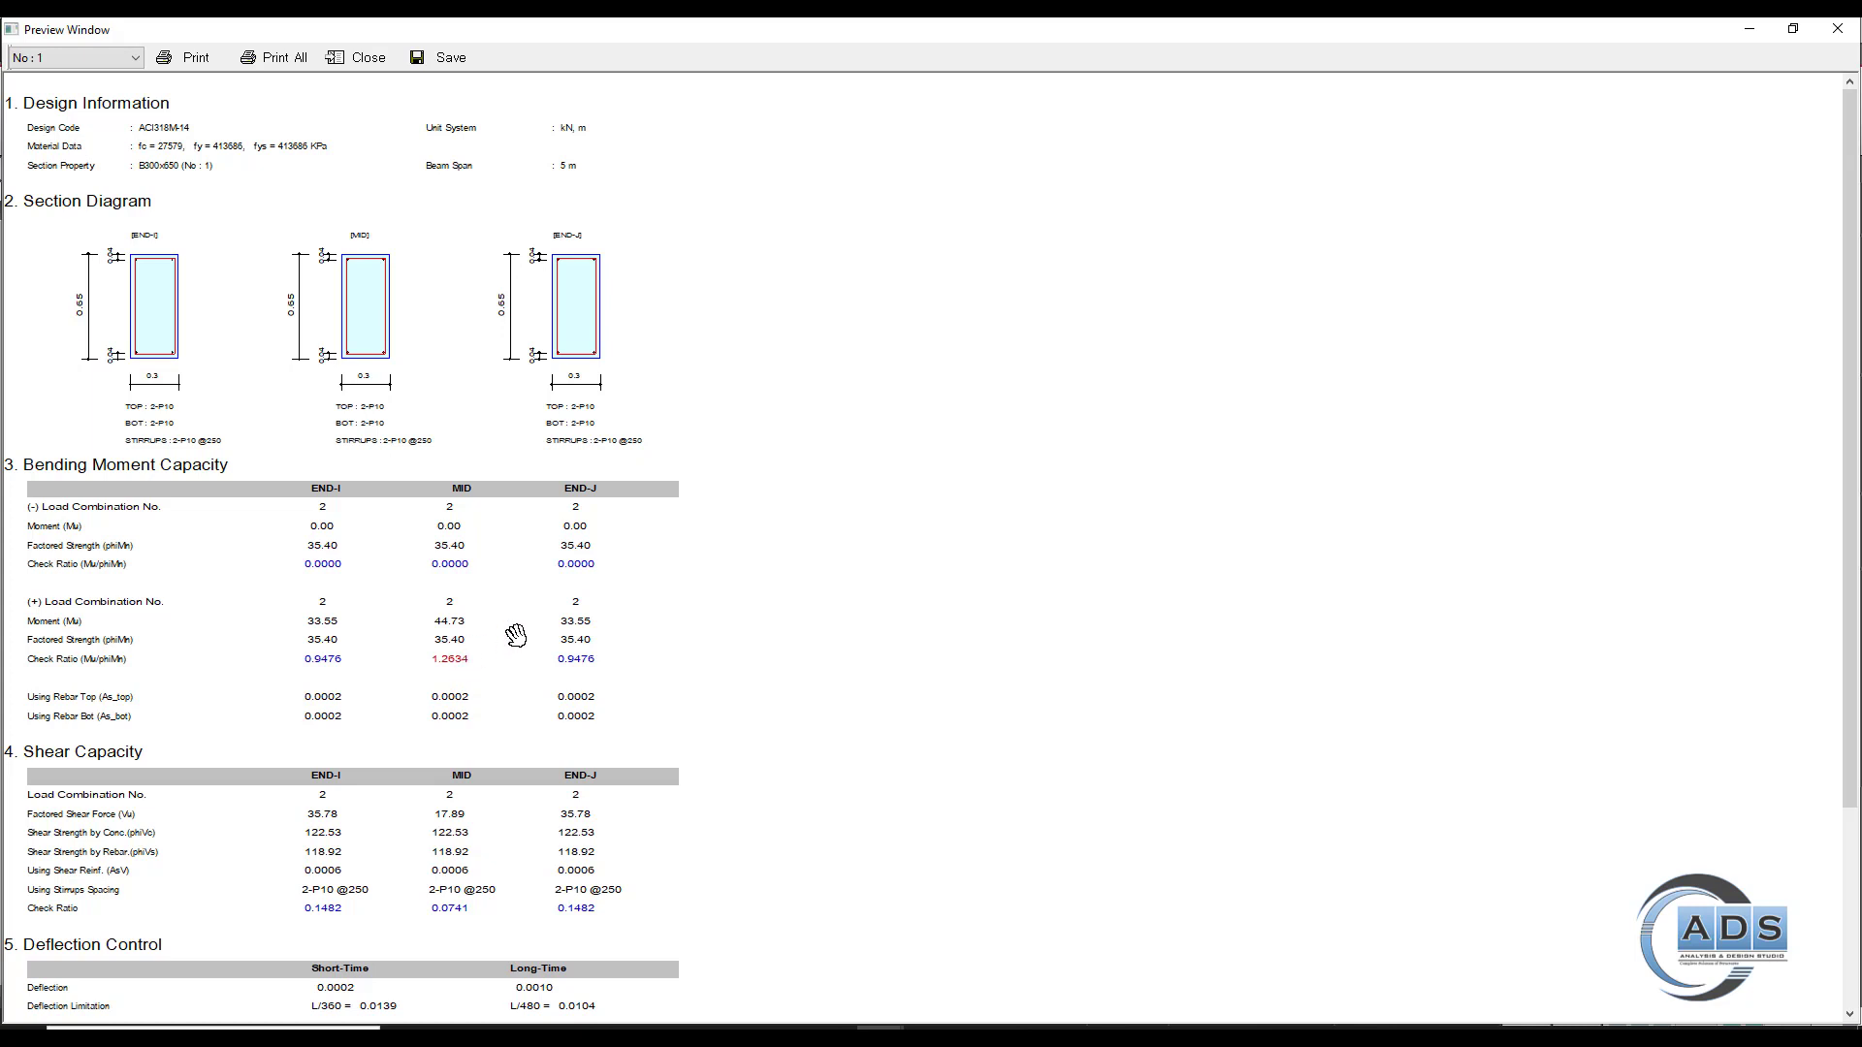
{"action": "scroll", "coordinate": [516, 635], "scroll_direction": "down", "scroll_amount": 3}
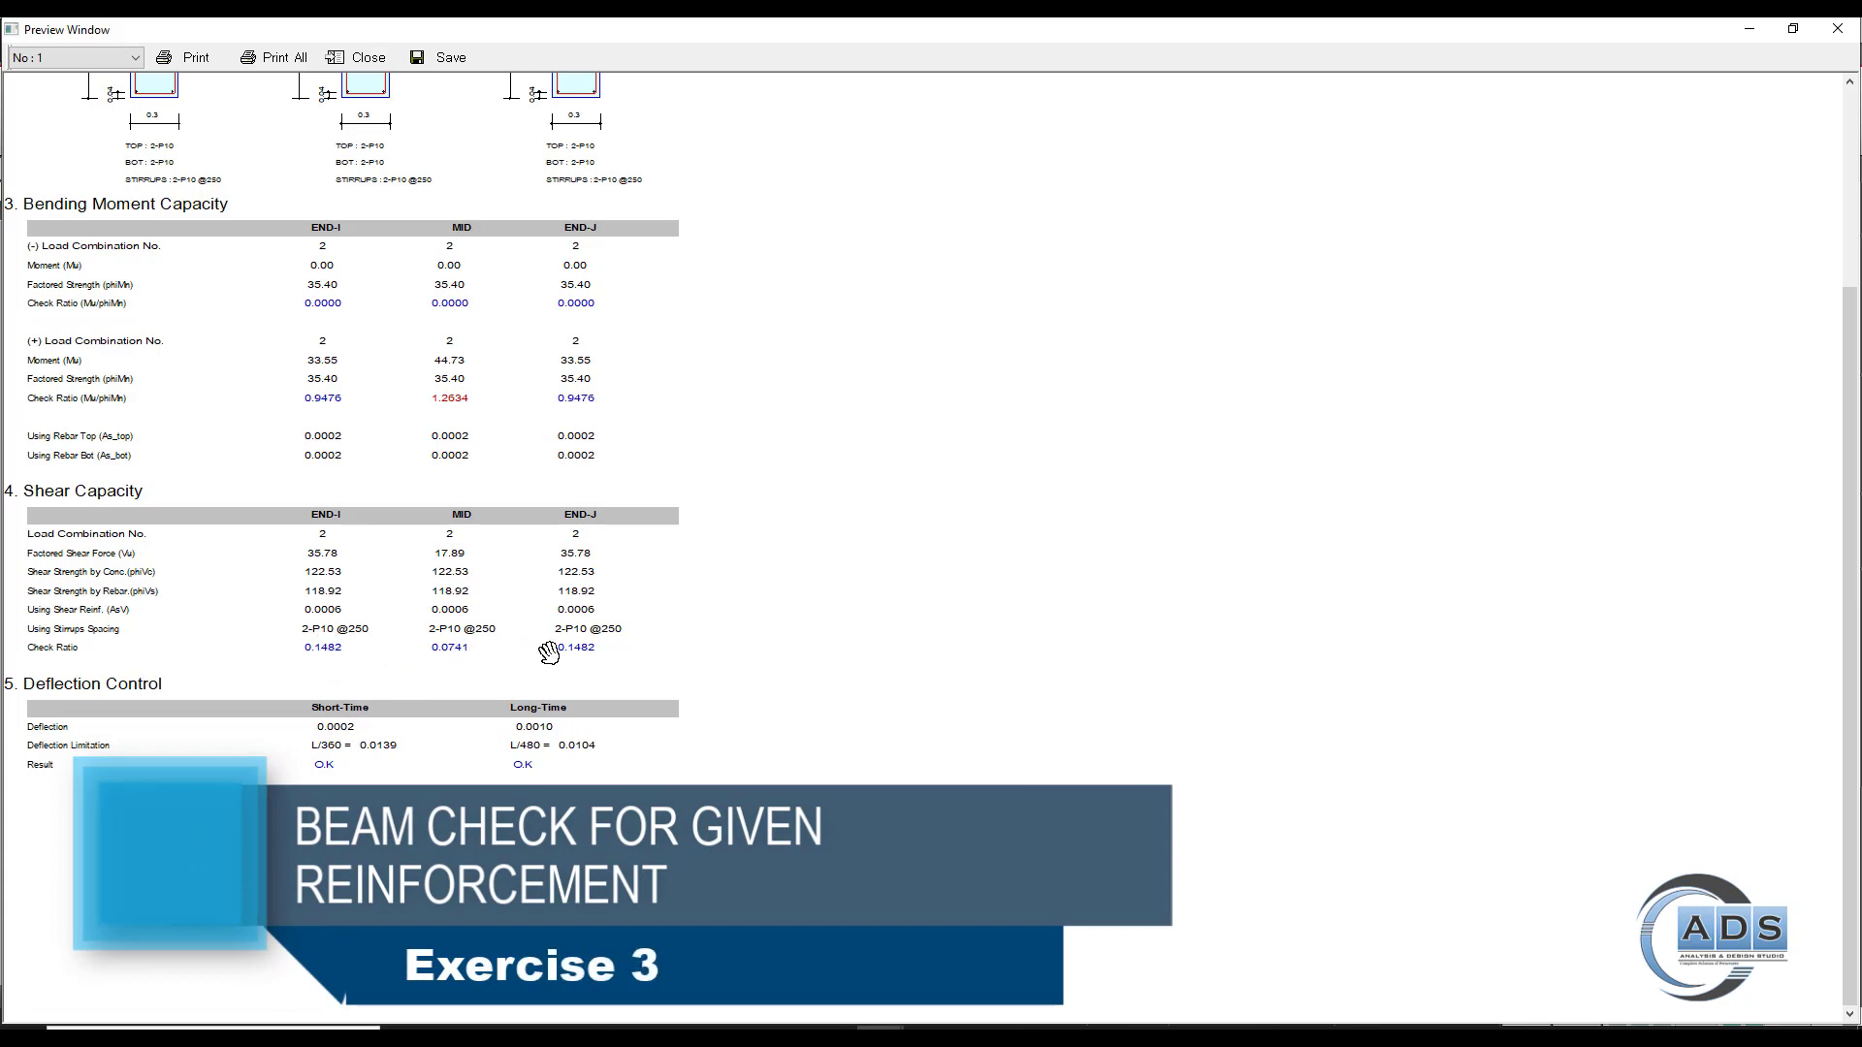
{"action": "scroll", "coordinate": [458, 655], "scroll_direction": "up", "scroll_amount": 3}
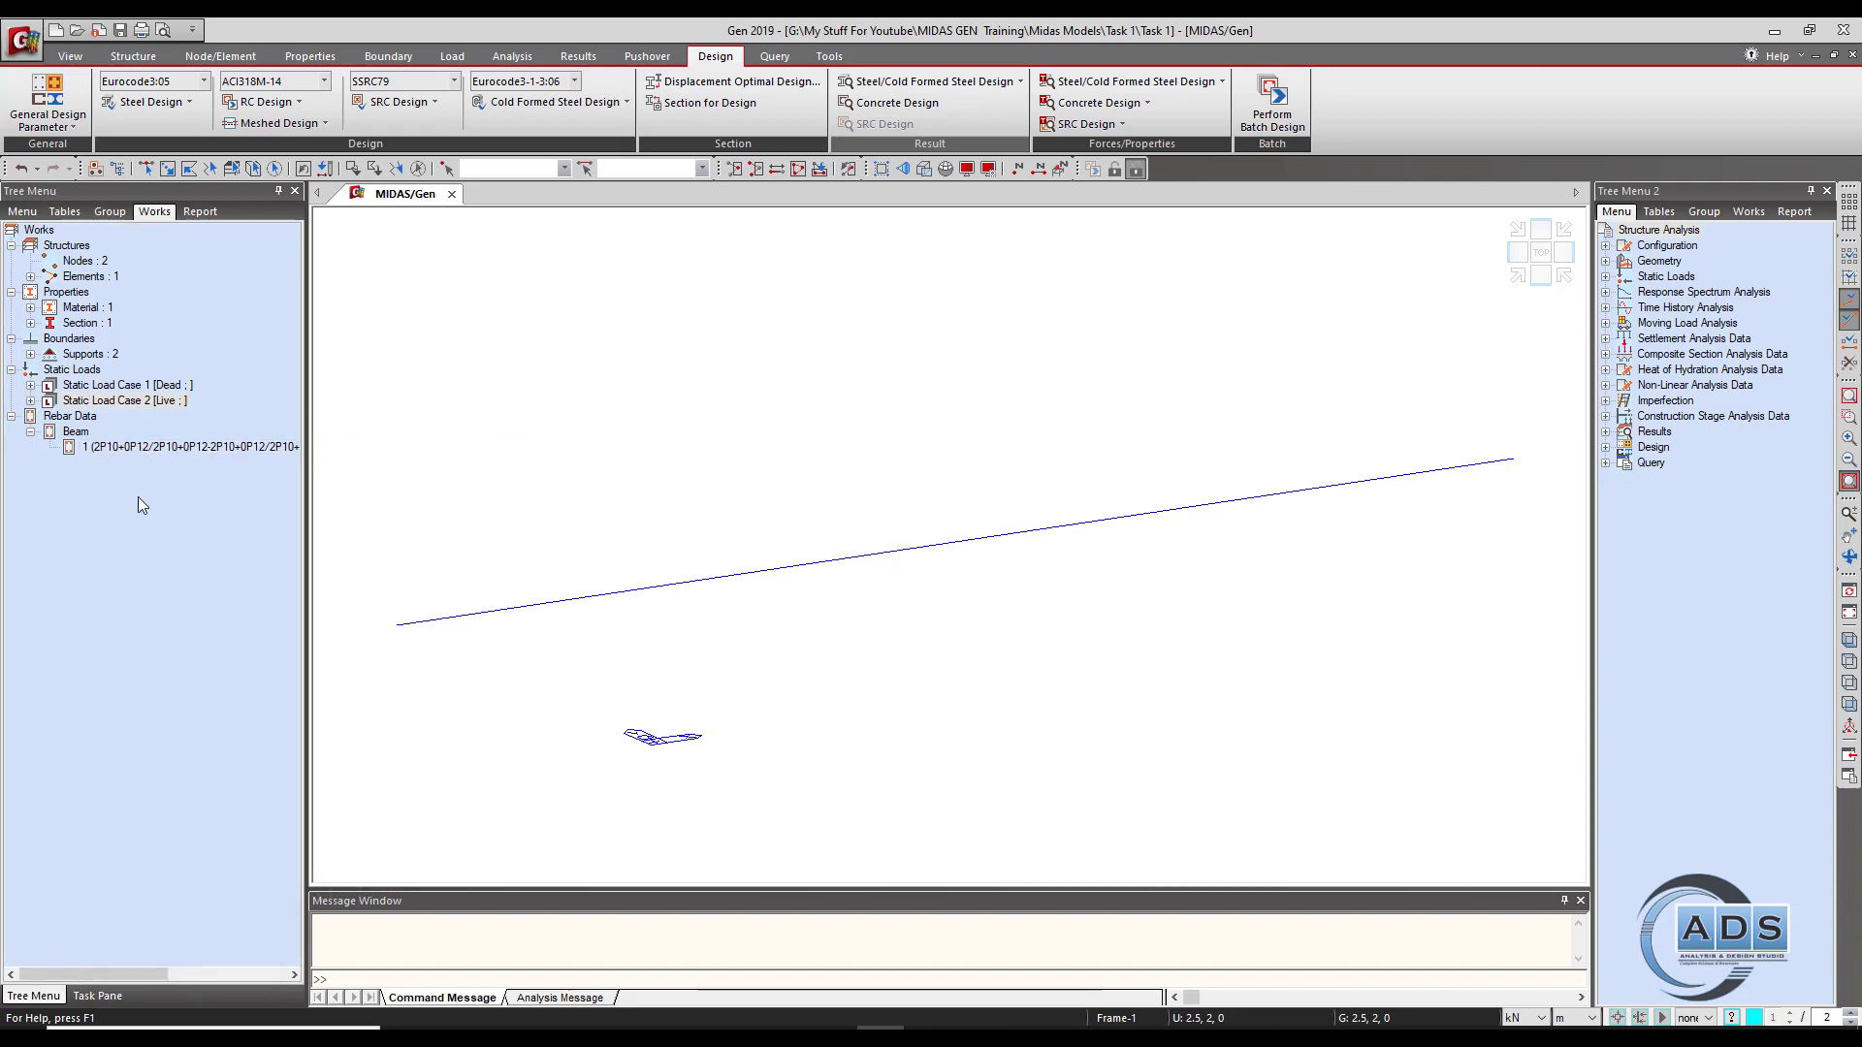
Step: Edit the beam Rebar Data to 3 P10 centre bottom bars, Both End & Center layout, then save and close
{"action": "left_click", "coordinate": [137, 399]}
{"action": "left_click", "coordinate": [143, 446]}
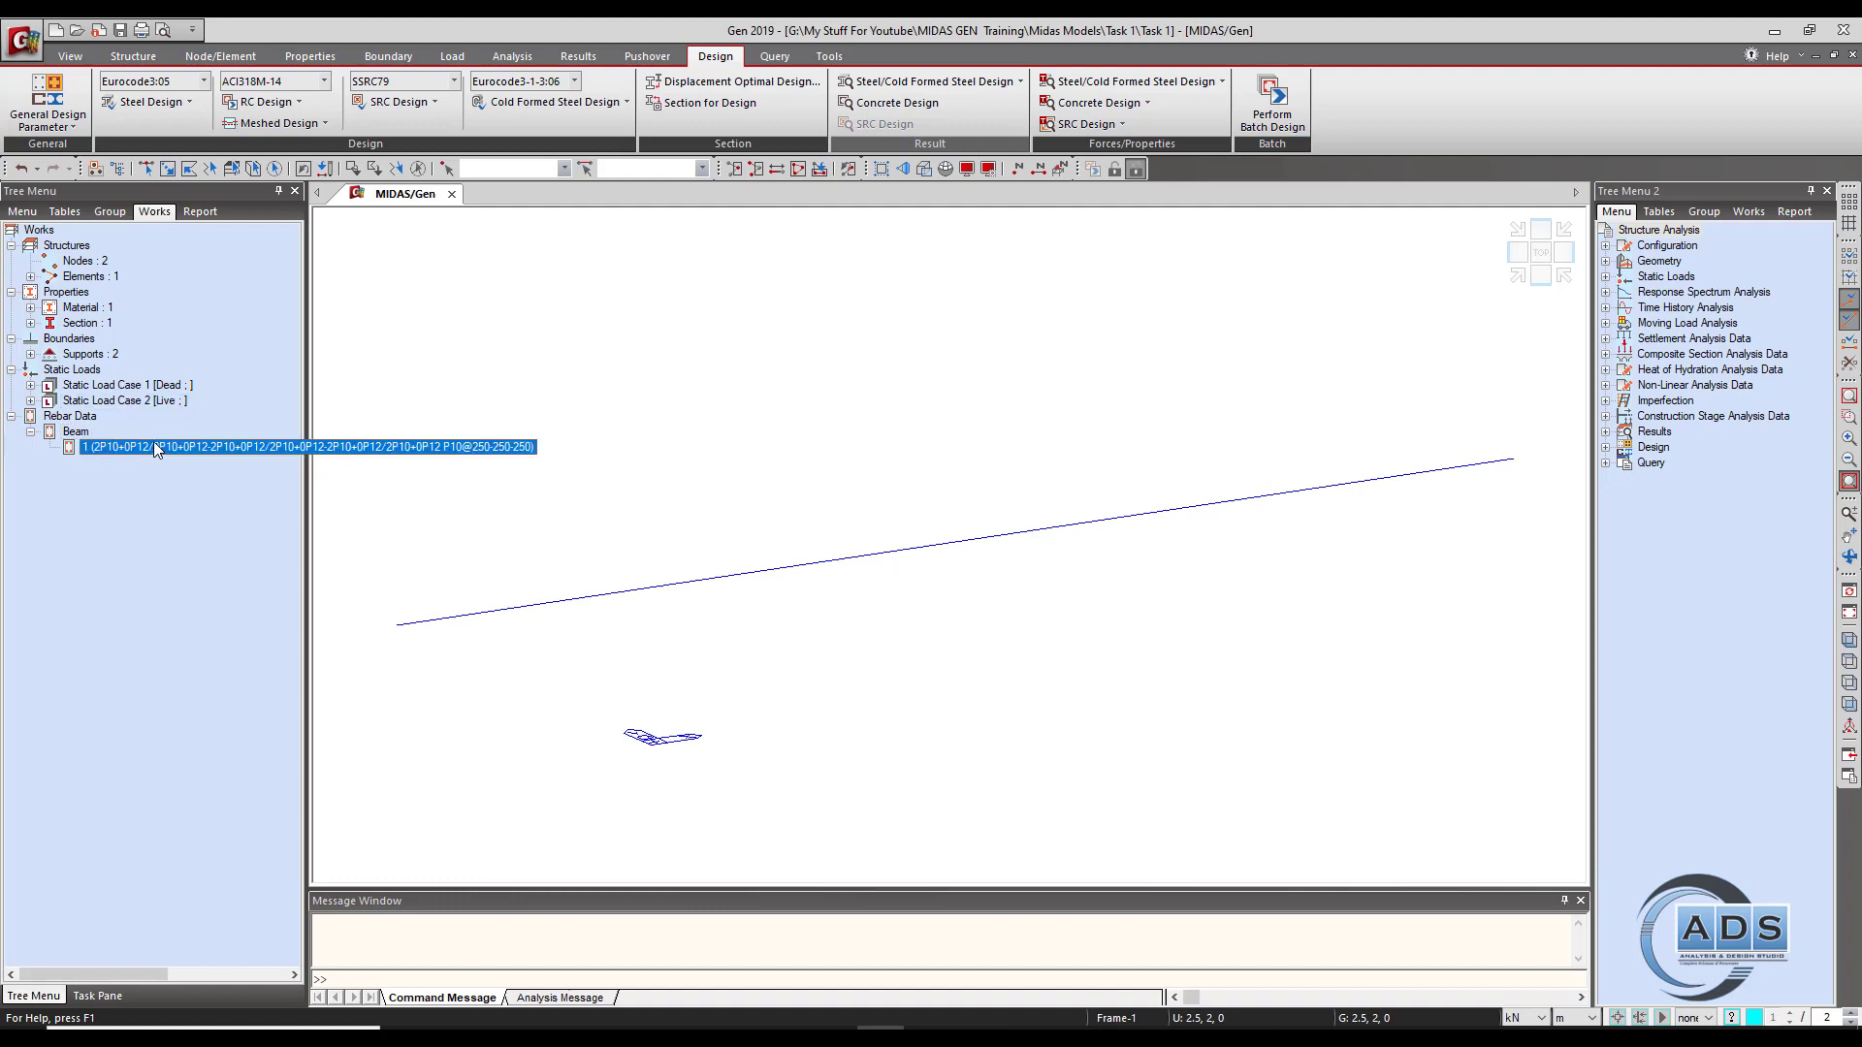
{"action": "right_click", "coordinate": [156, 442]}
{"action": "left_click", "coordinate": [237, 692]}
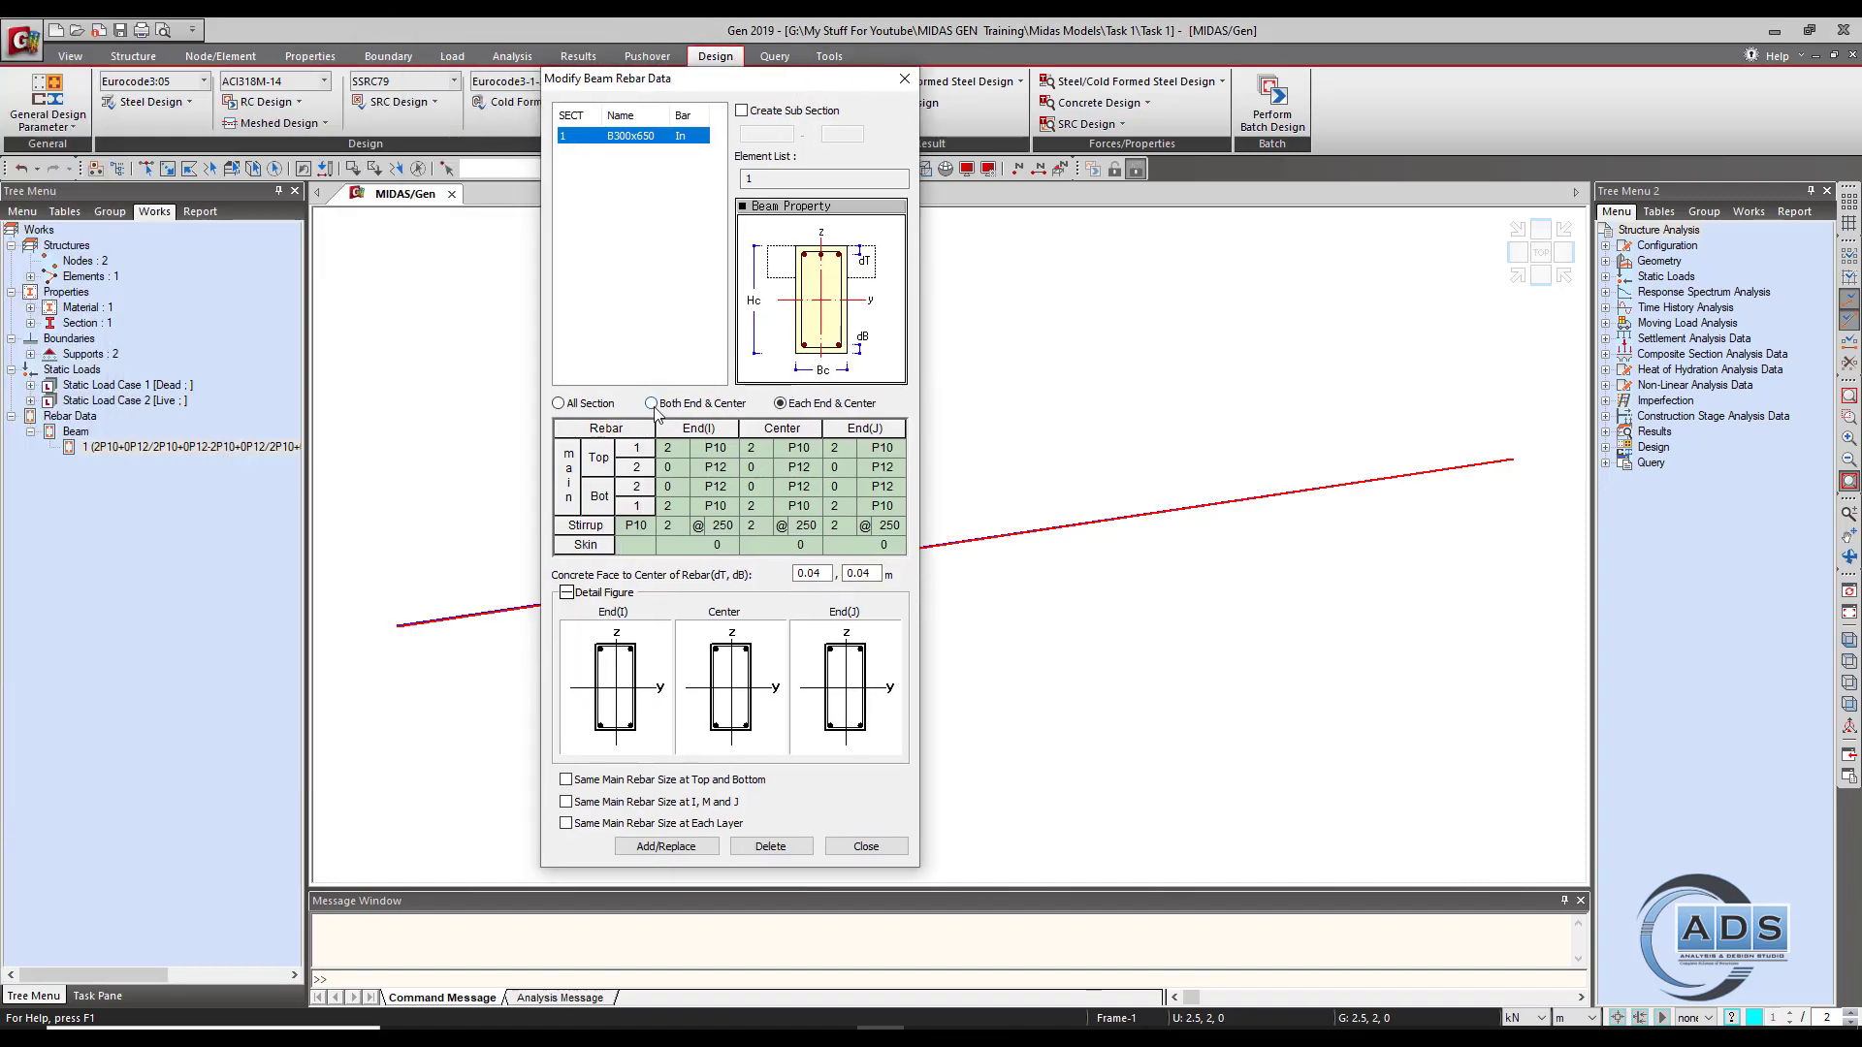
{"action": "left_click", "coordinate": [652, 403]}
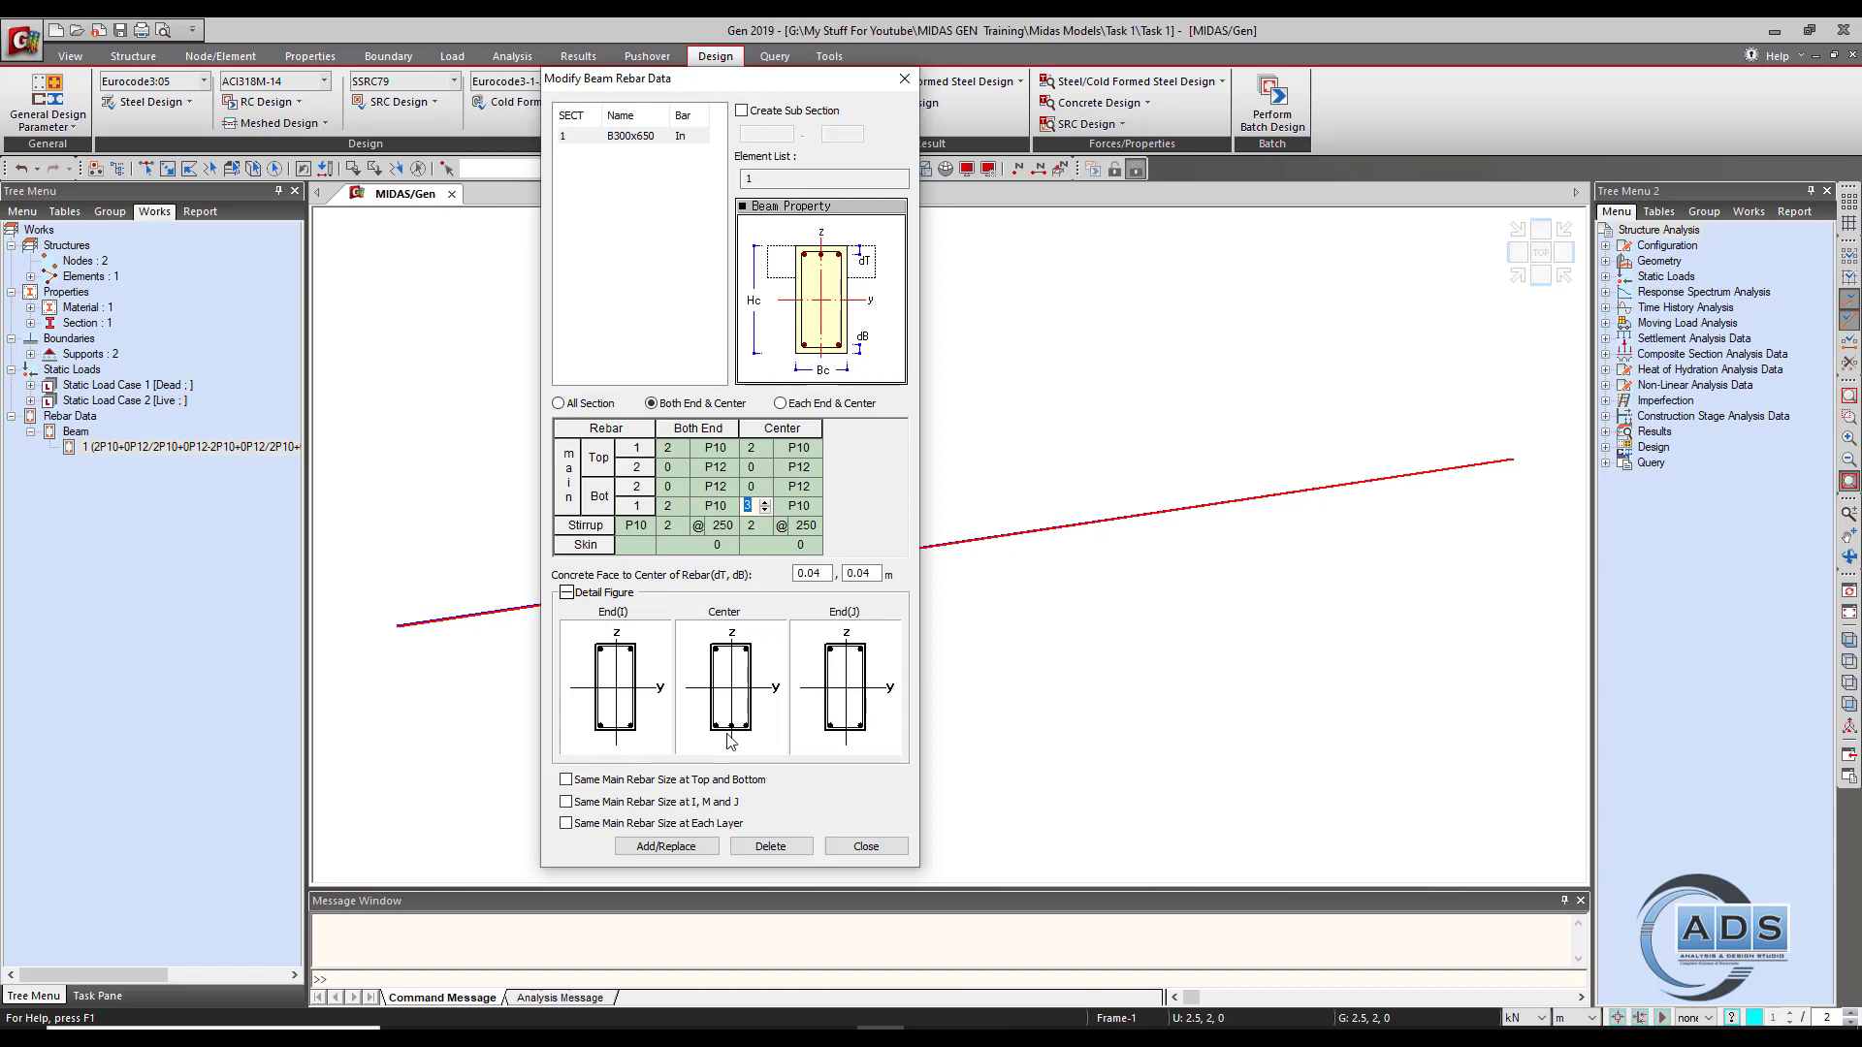
{"action": "left_click", "coordinate": [690, 851]}
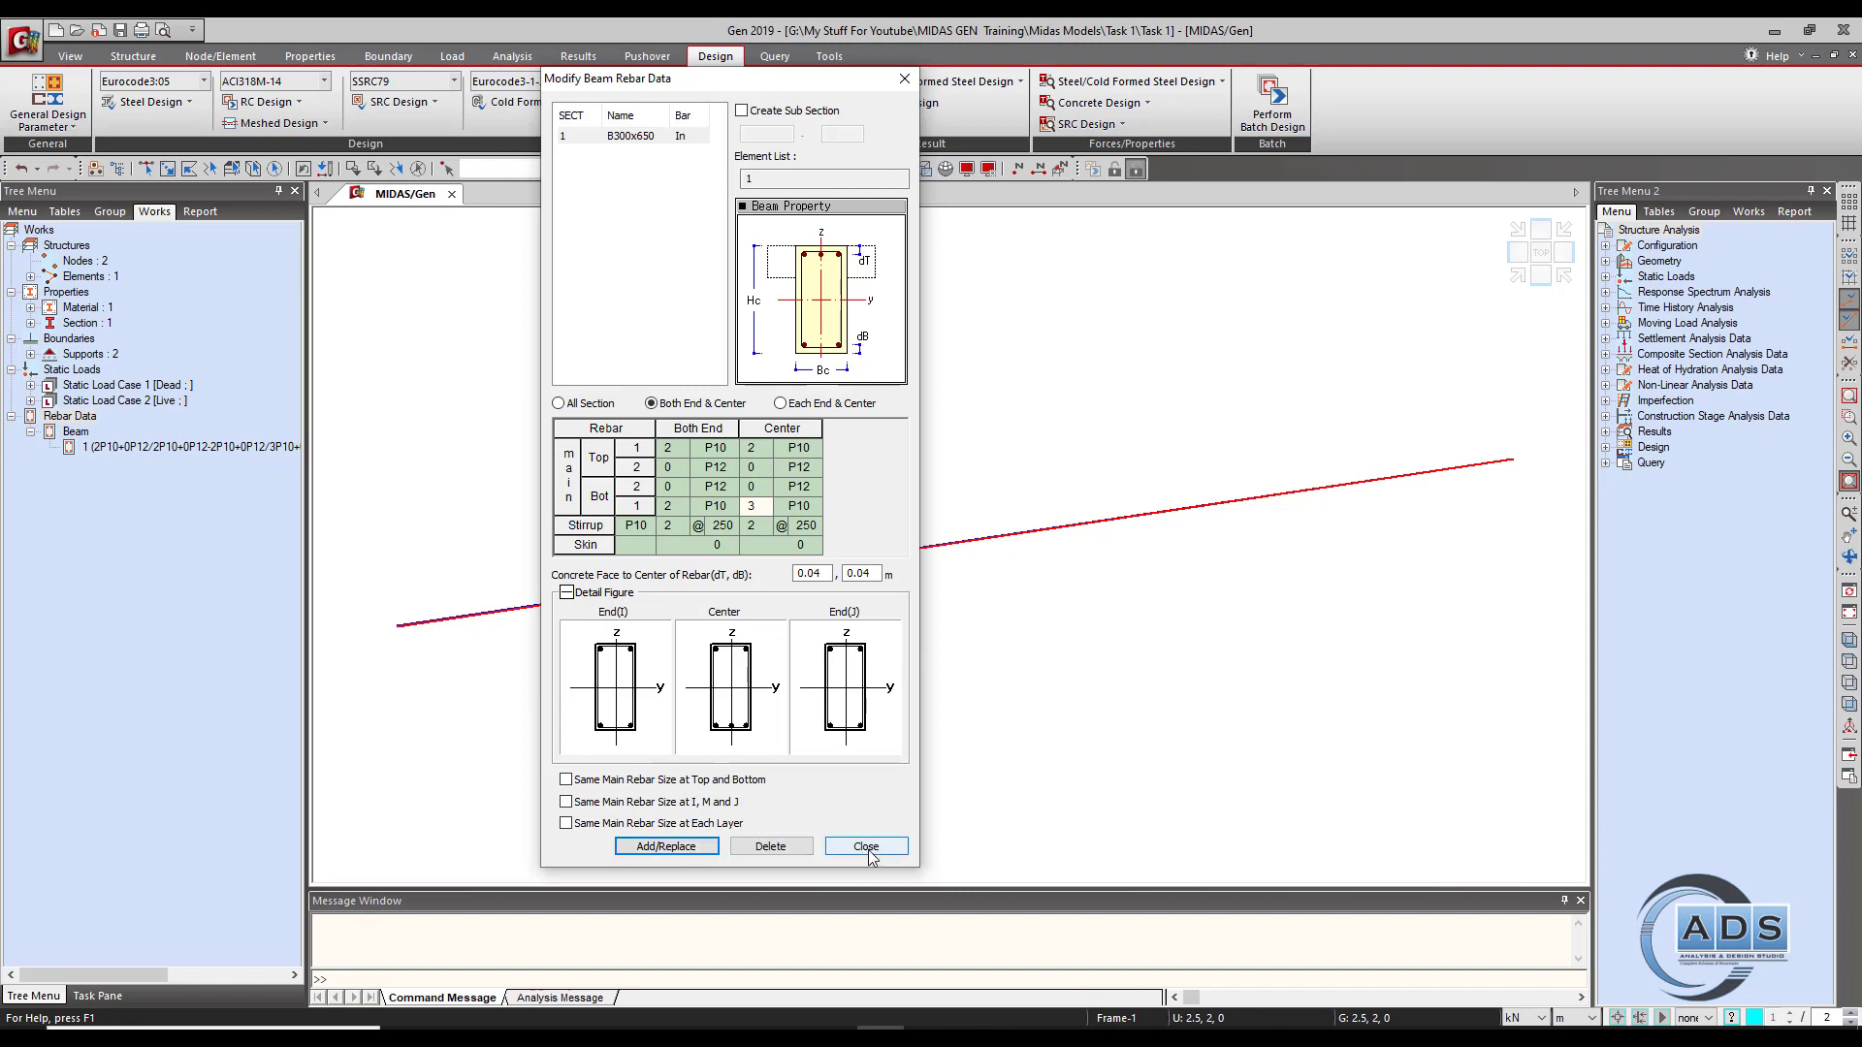
{"action": "left_click", "coordinate": [866, 847]}
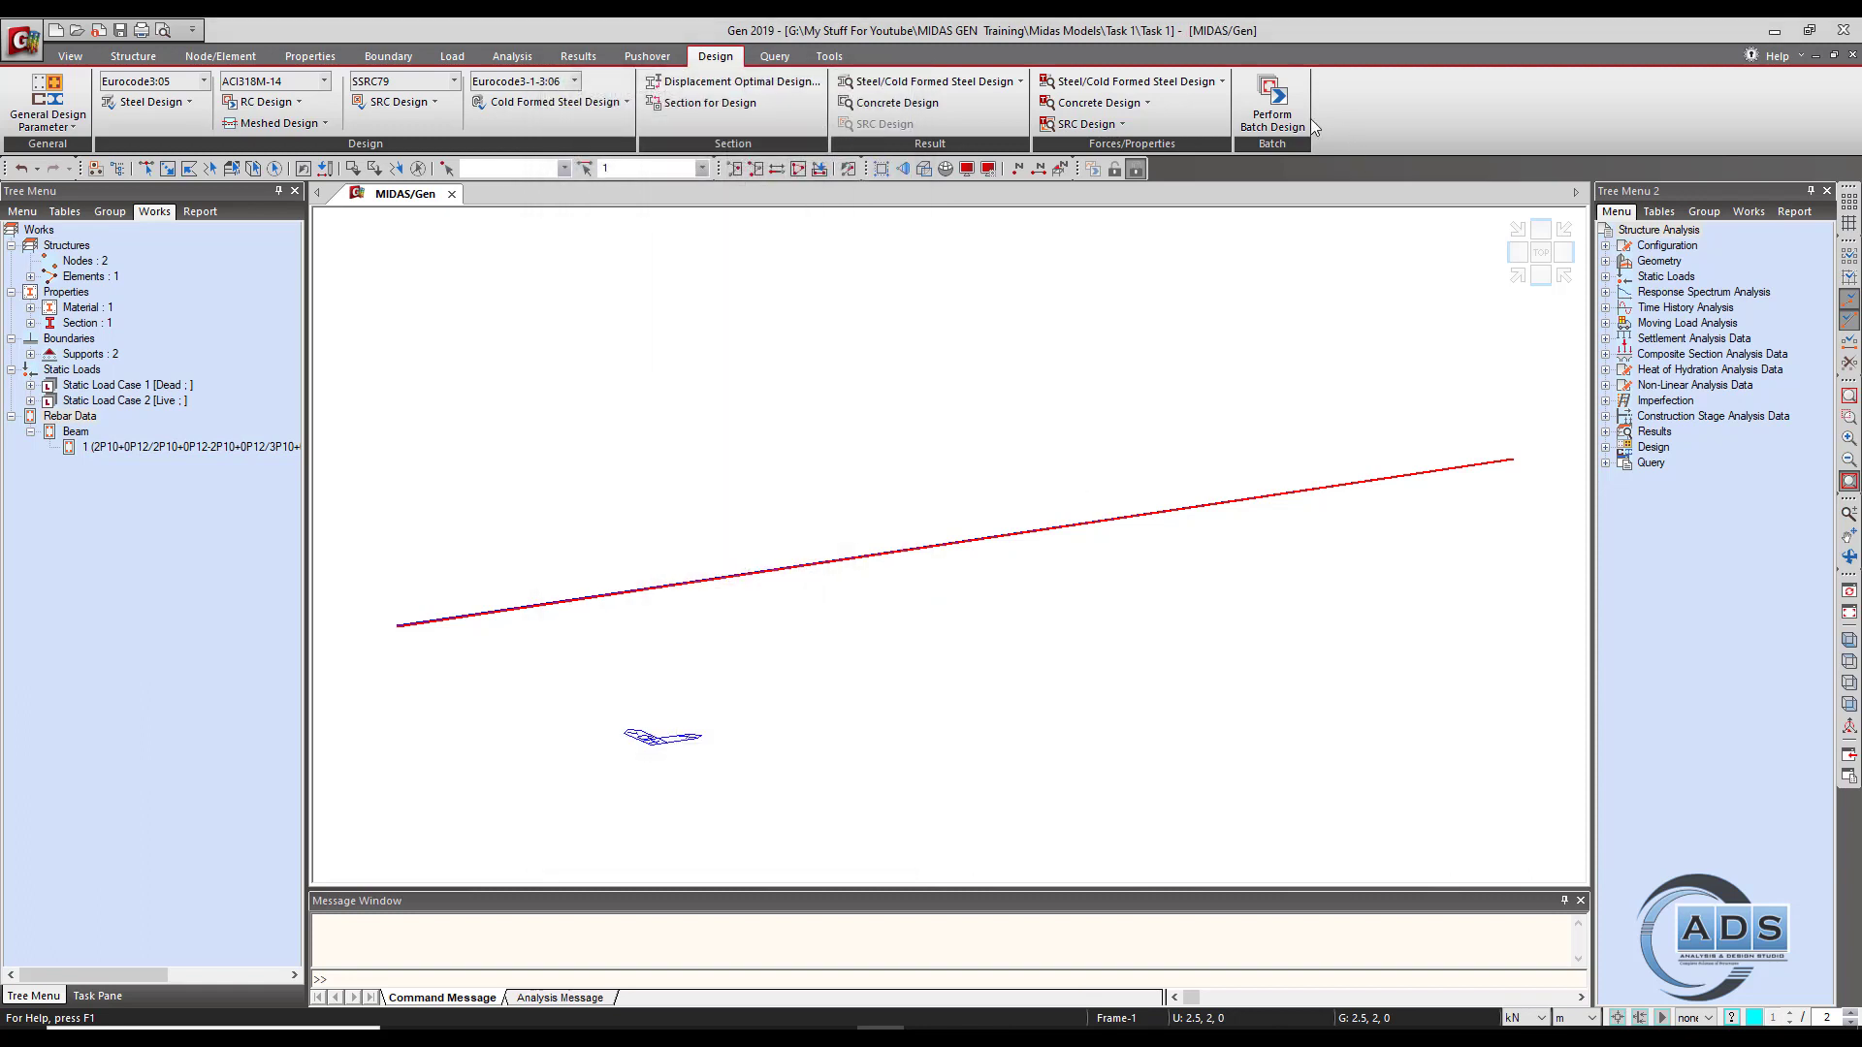
Step: Rerun batch Concrete Beam Checking and select member 1, now OK at both ends and mid-span
{"action": "left_click", "coordinate": [1284, 109]}
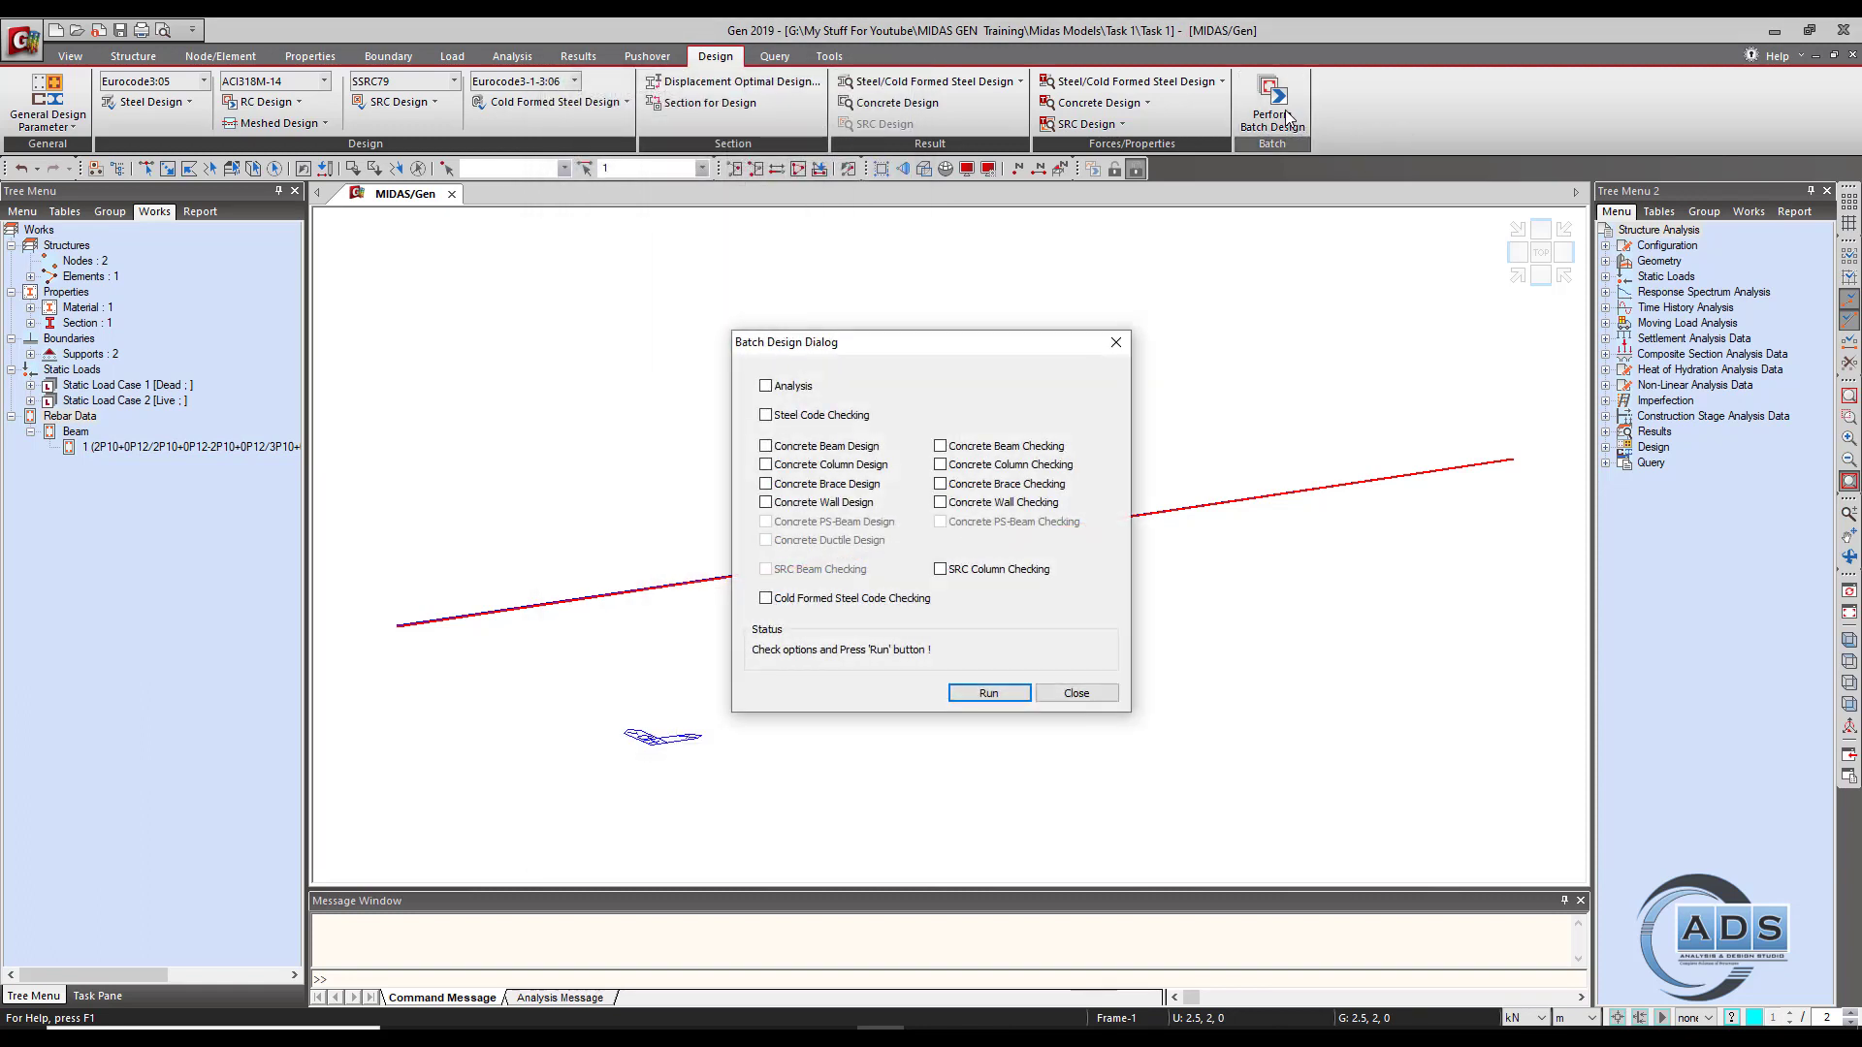
{"action": "left_click", "coordinate": [940, 447]}
{"action": "left_click", "coordinate": [989, 693]}
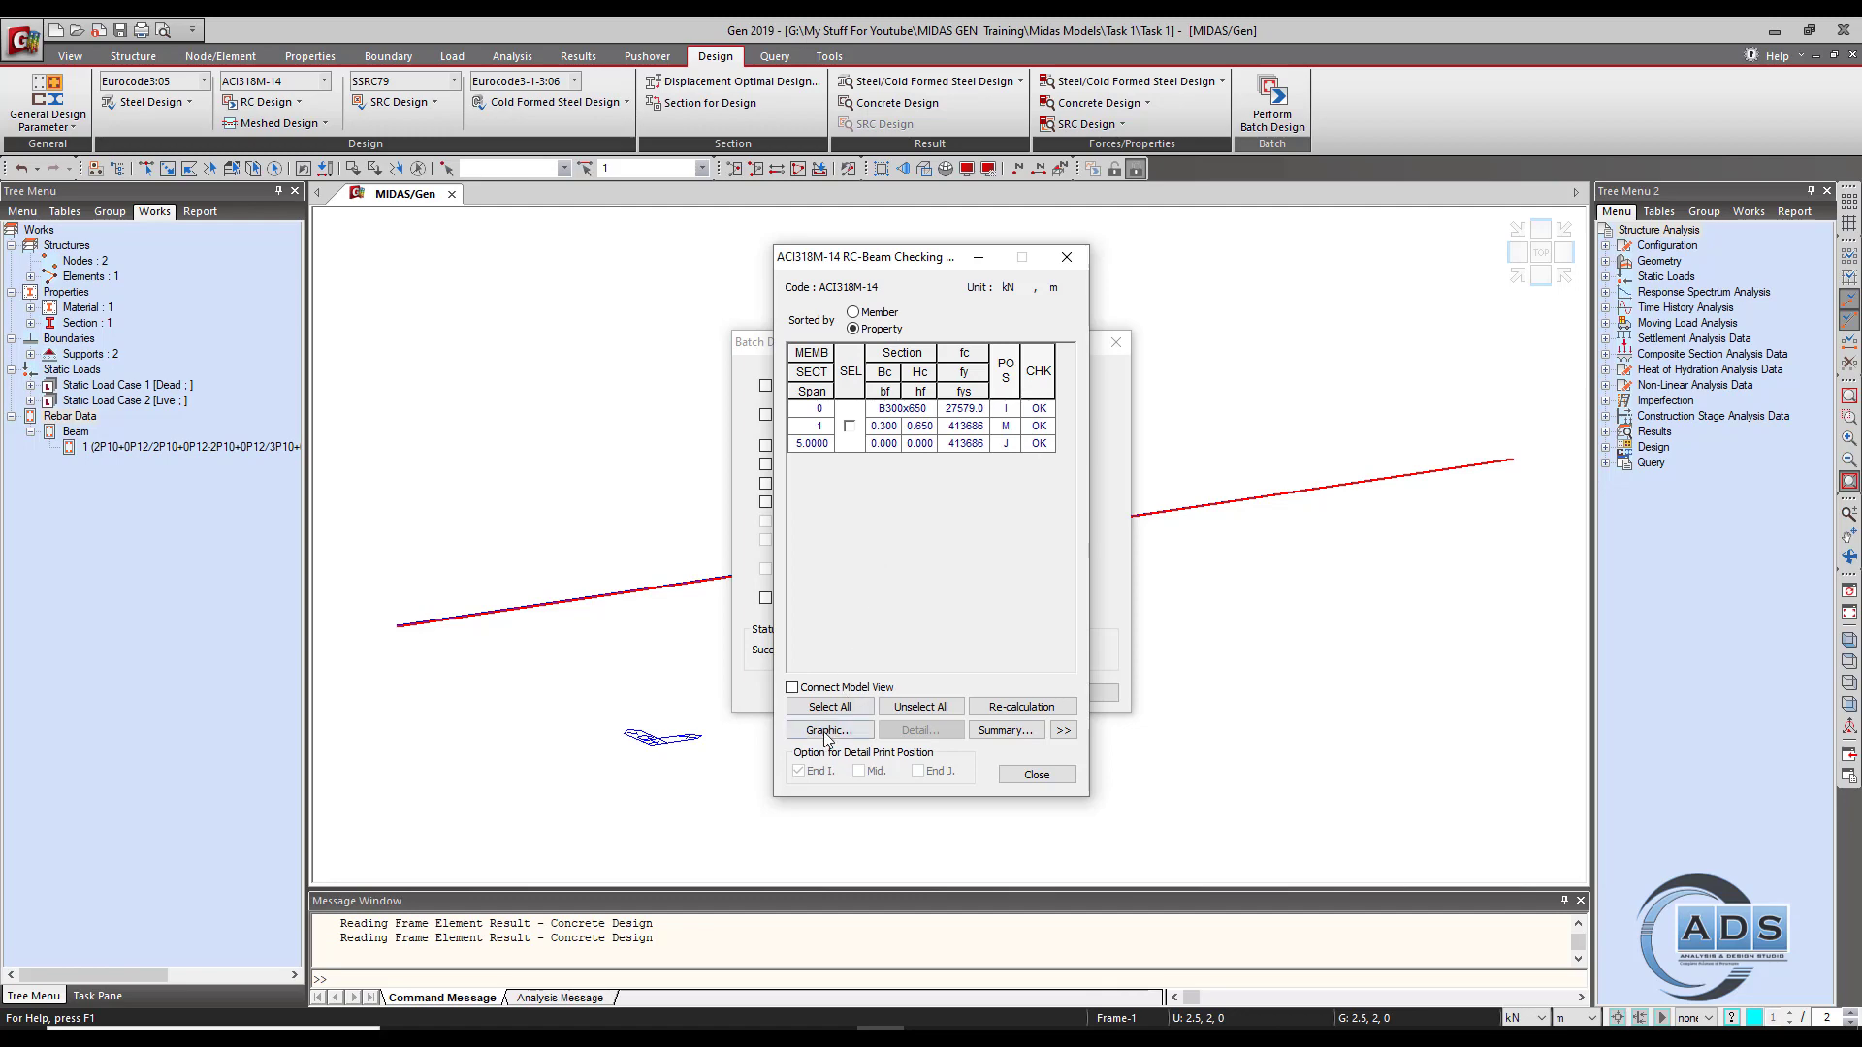
{"action": "left_click", "coordinate": [849, 426]}
Step: Review the full-screen graphic report for the 3-P10 beam, confirming the 0.8455 mid-span check ratio
{"action": "left_click", "coordinate": [863, 737]}
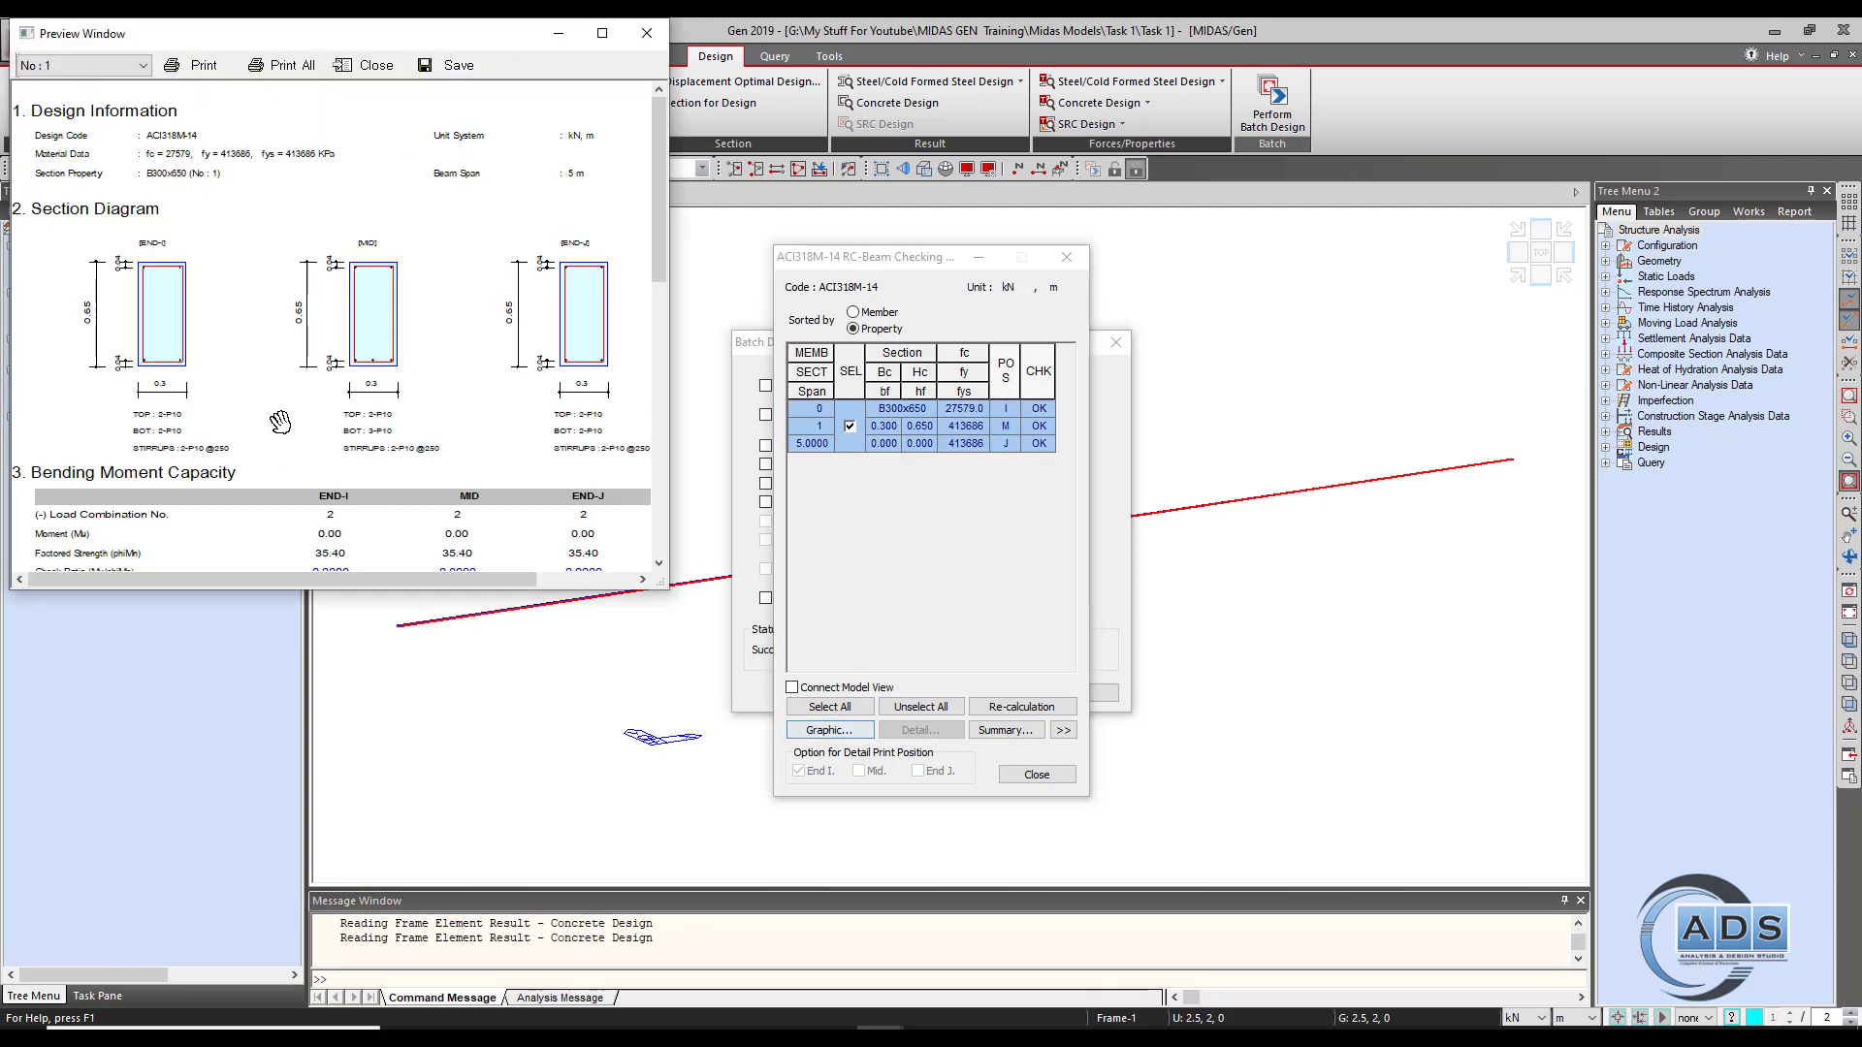
{"action": "left_click", "coordinate": [611, 29]}
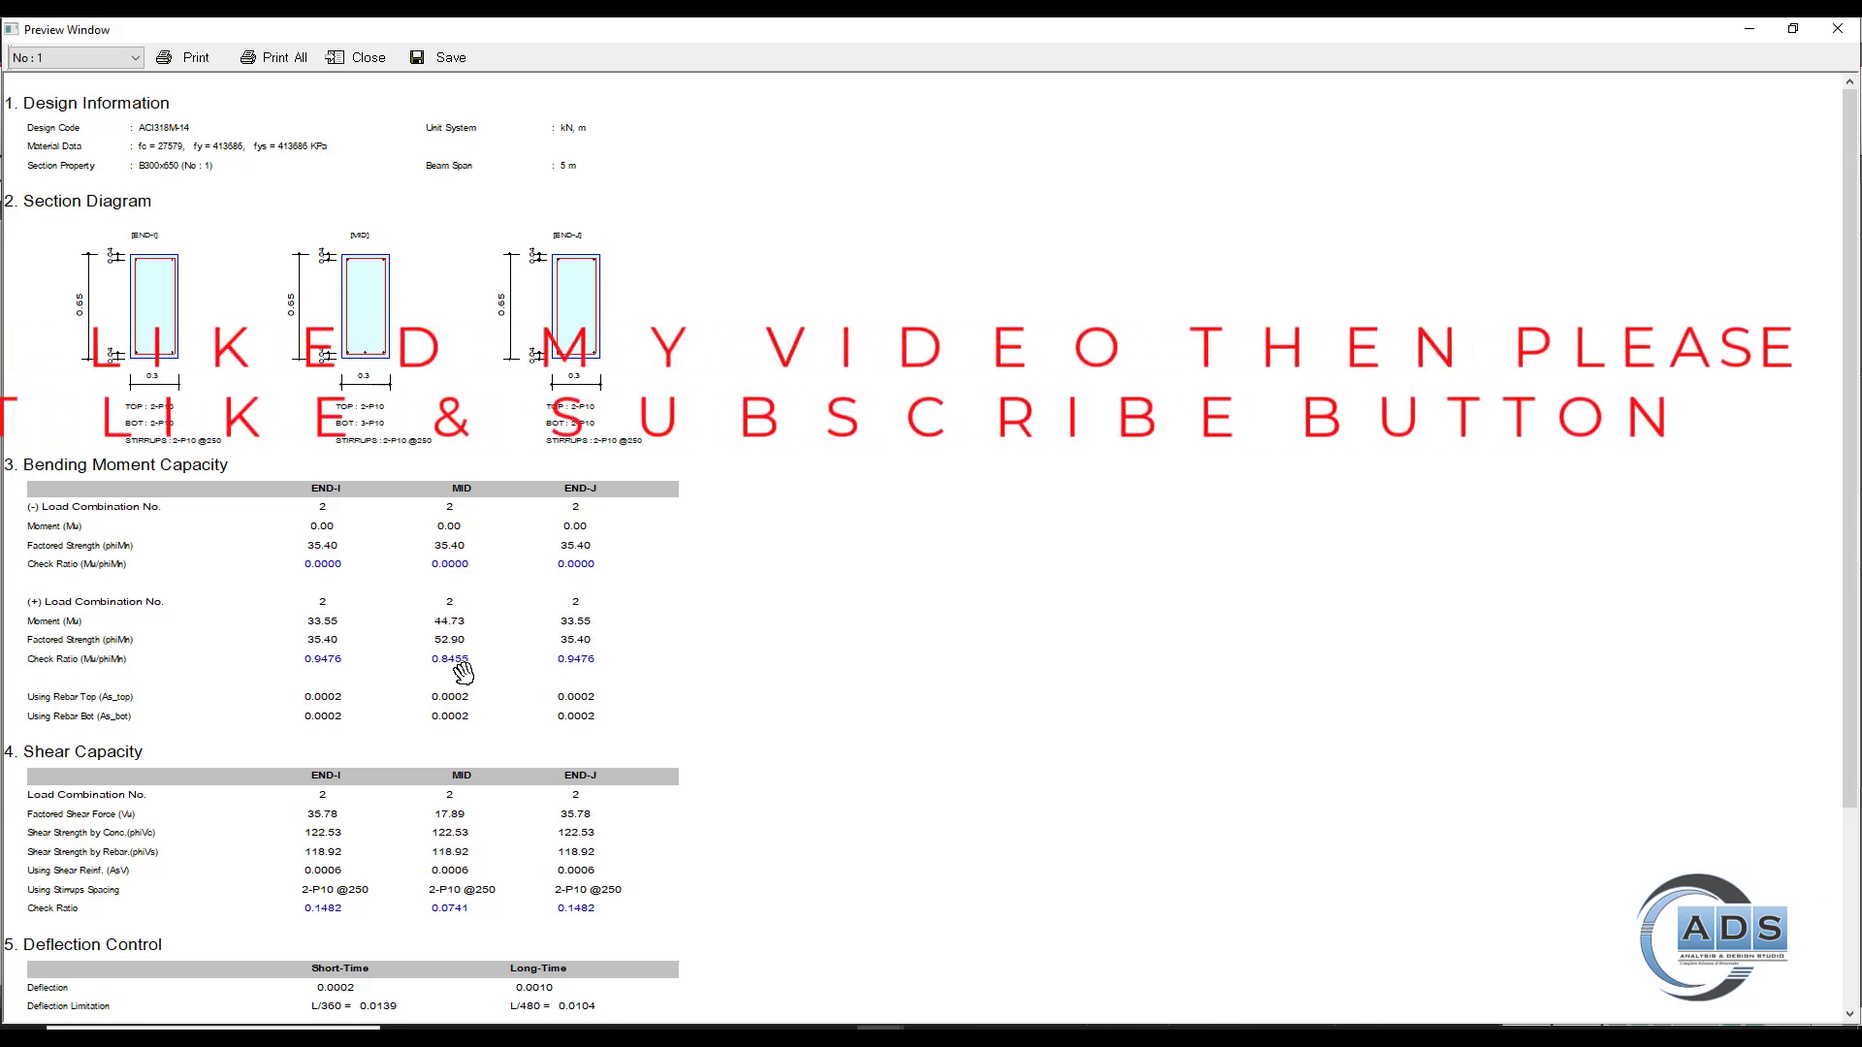
{"action": "scroll", "coordinate": [460, 669], "scroll_direction": "down", "scroll_amount": 3}
{"action": "scroll", "coordinate": [482, 650], "scroll_direction": "up", "scroll_amount": 3}
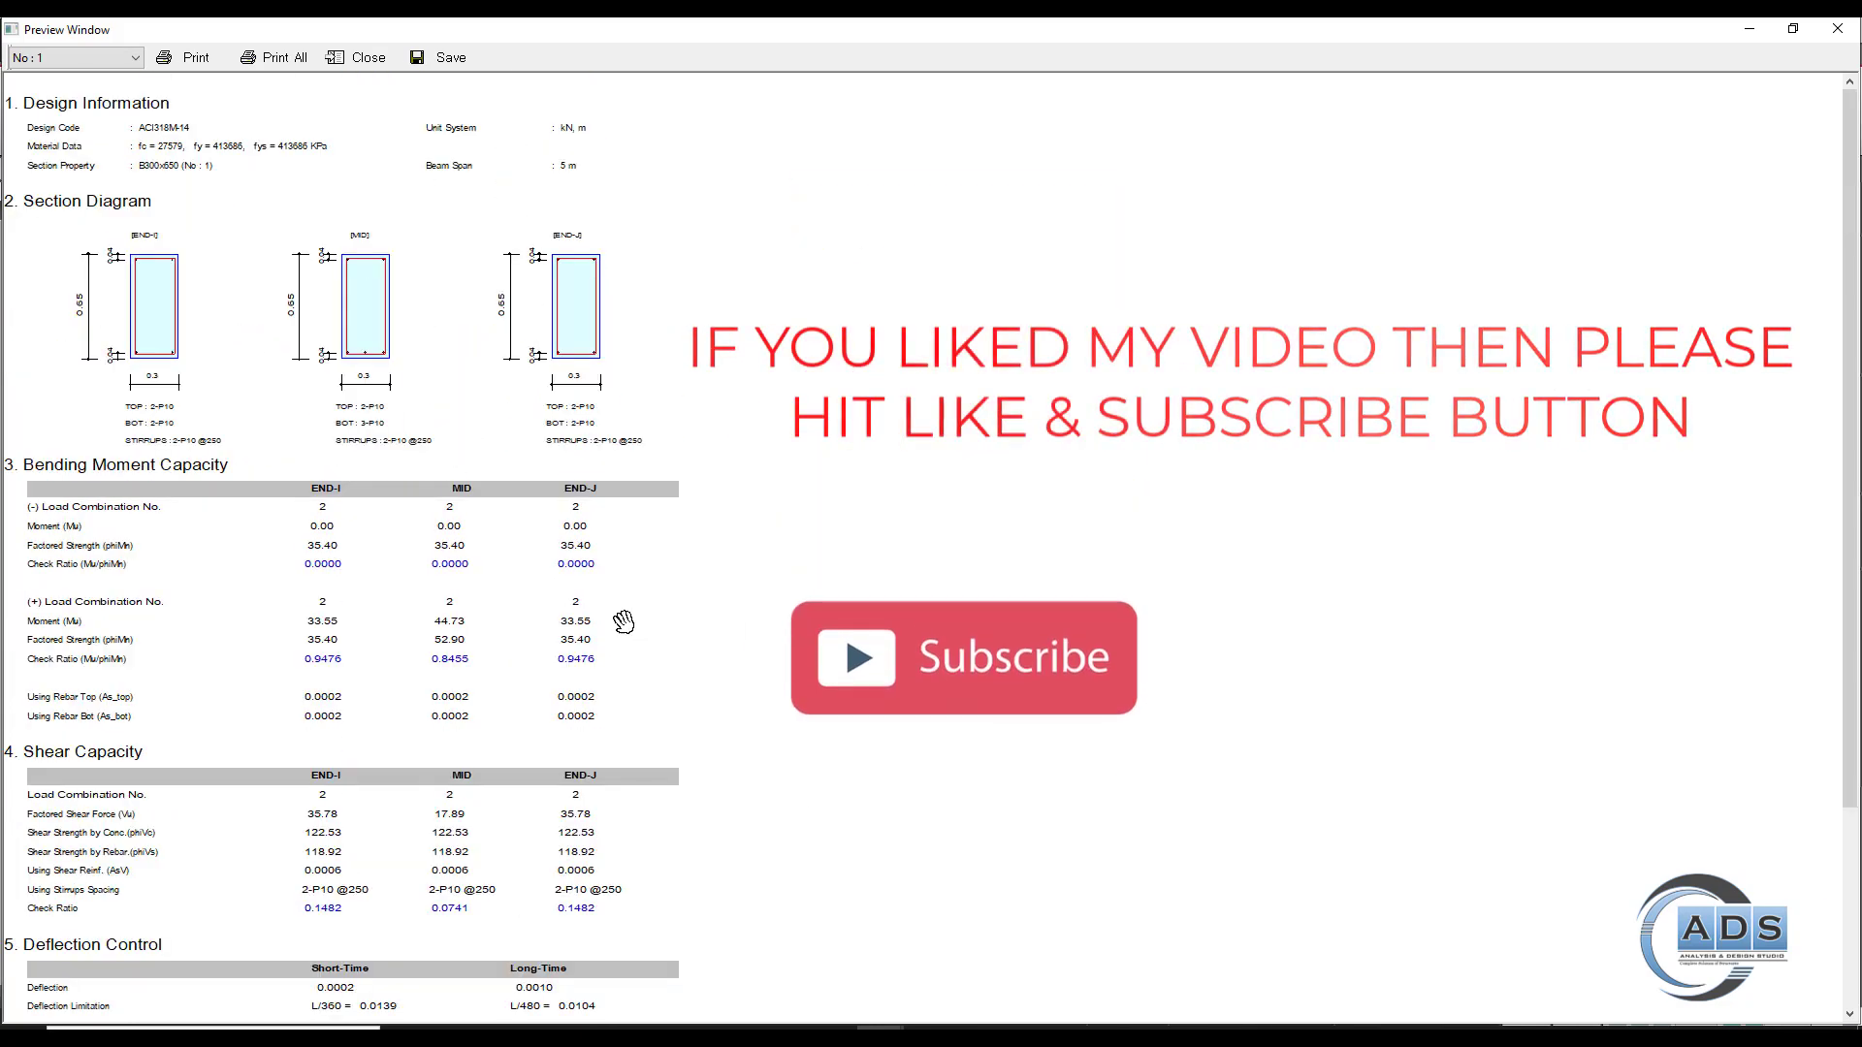